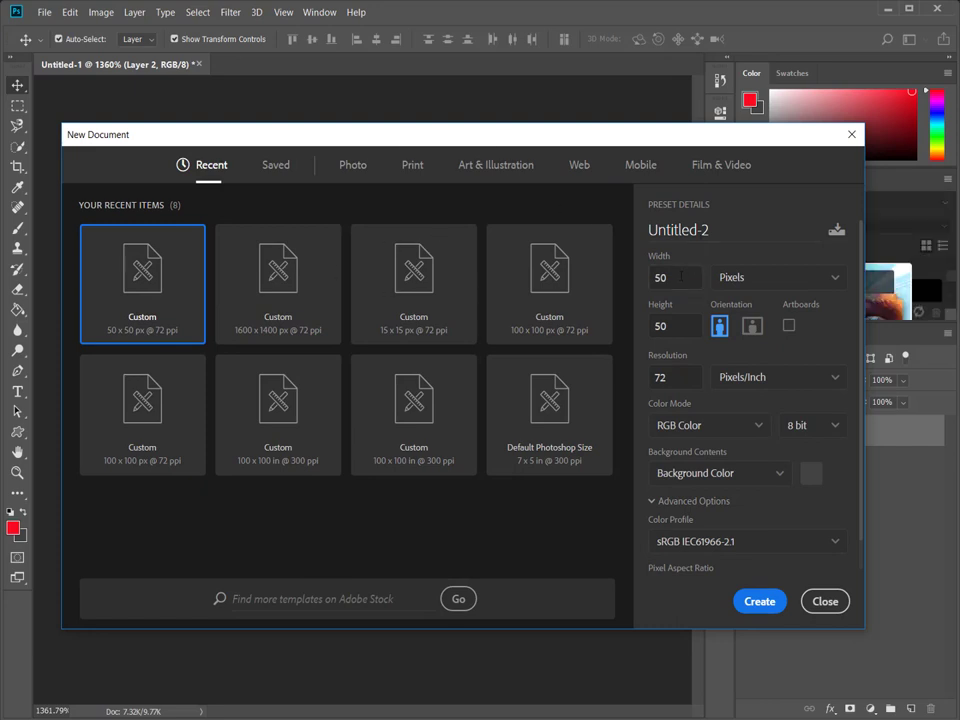
# Create a new 50 × 50 px document at 72 ppi
pyautogui.doubleClick(681, 276)
pyautogui.write('50')
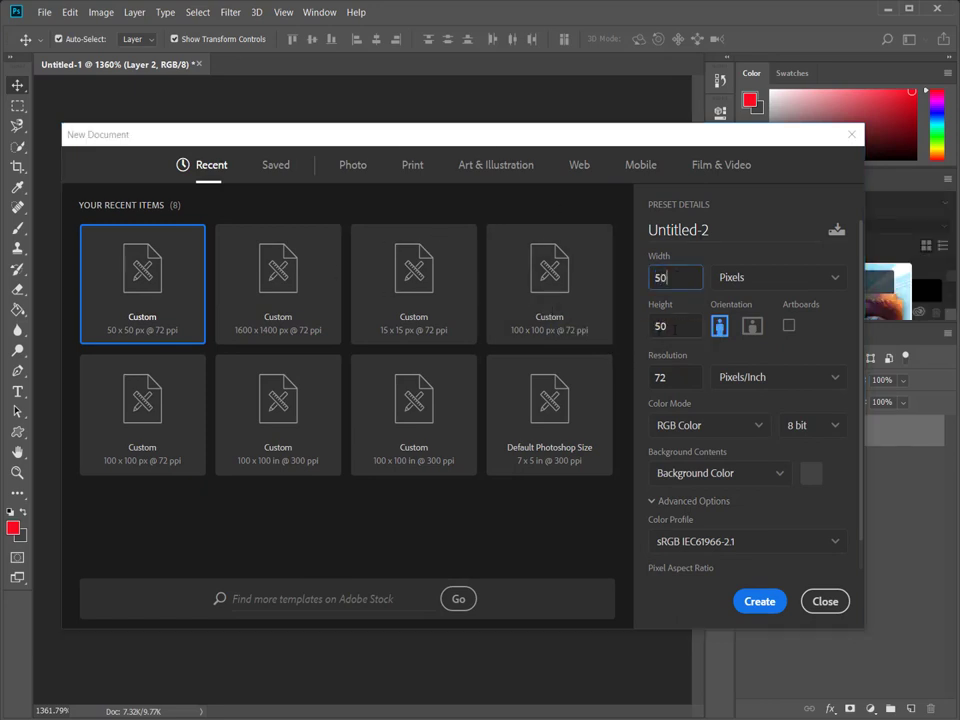
pyautogui.doubleClick(674, 327)
pyautogui.write('50')
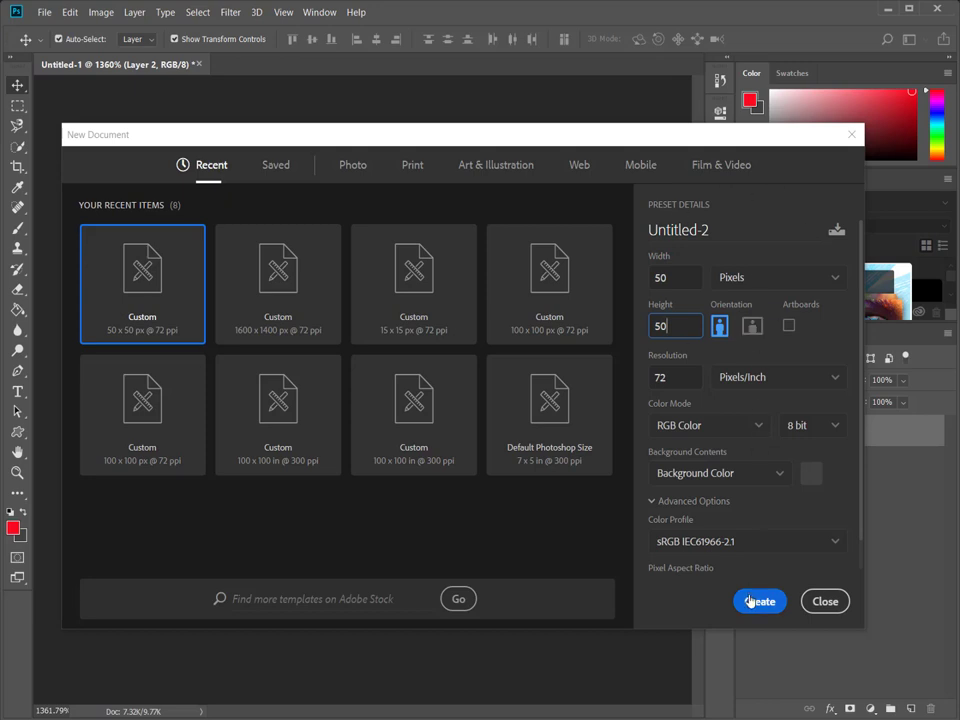
pyautogui.press('Tab')
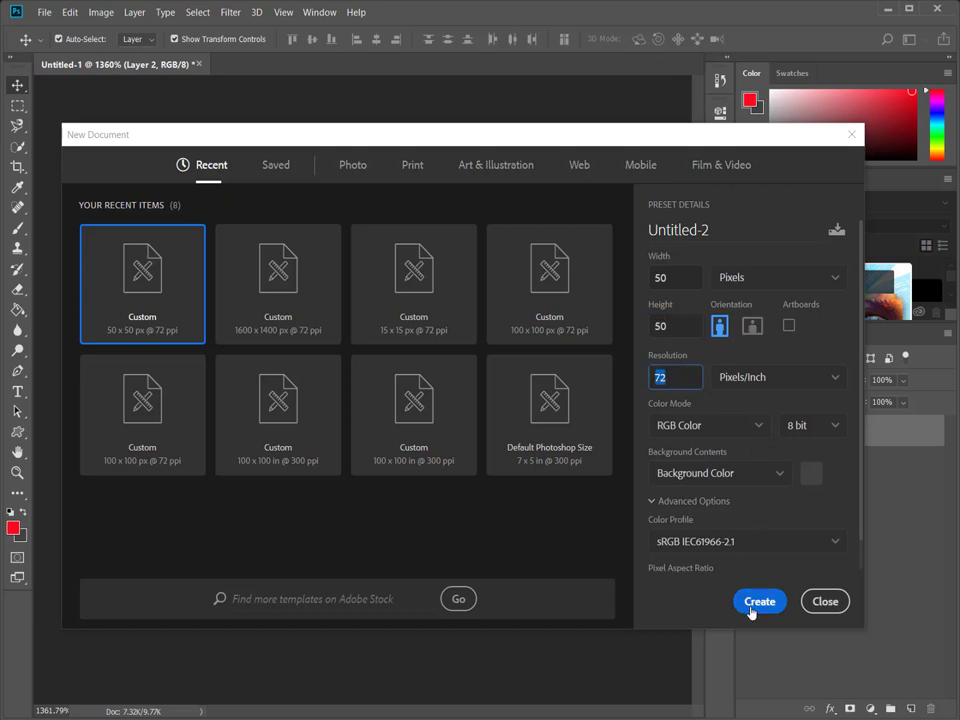
pyautogui.click(758, 602)
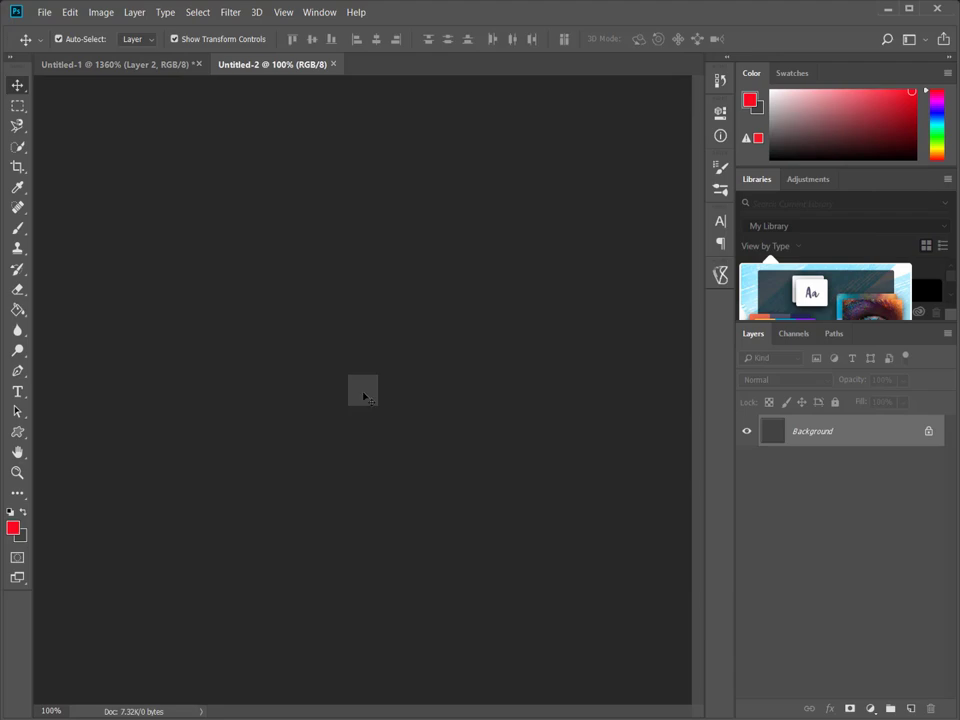
# Zoom the canvas to fit, add Layer 1 and delete the Background layer
pyautogui.press('z')
pyautogui.click(364, 397)
pyautogui.rightClick(364, 397)
pyautogui.click(379, 411)
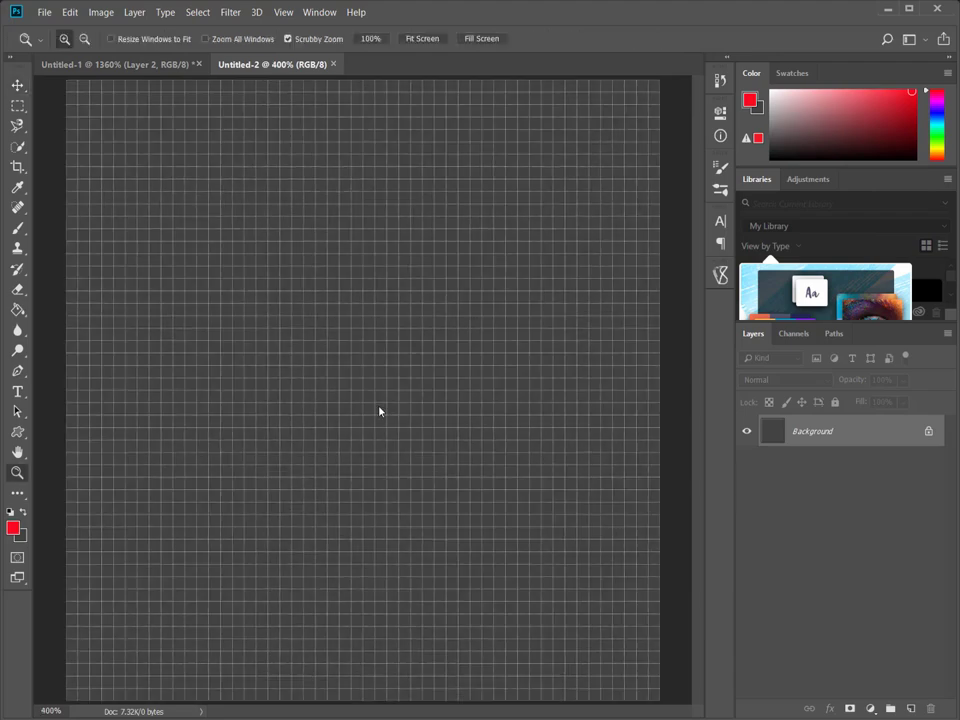
pyautogui.moveTo(379, 411); pyautogui.dragTo(363, 406)
pyautogui.click(911, 709)
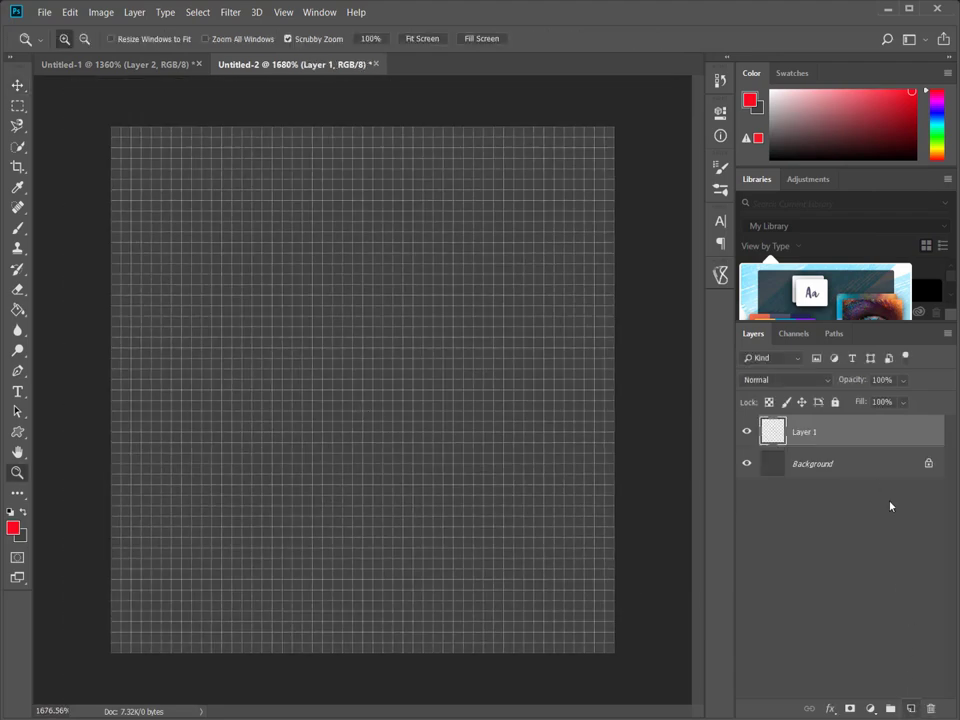
pyautogui.click(881, 466)
pyautogui.press('Delete')
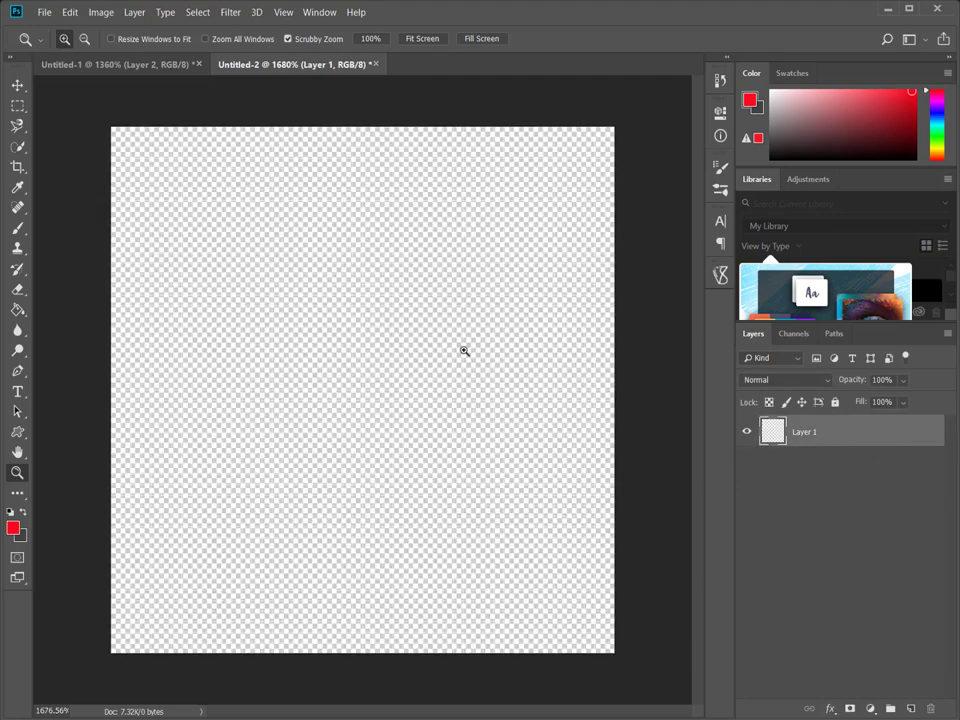
# Fill a narrow full-height column at the left edge with red (#f9091f)
pyautogui.click(17, 105)
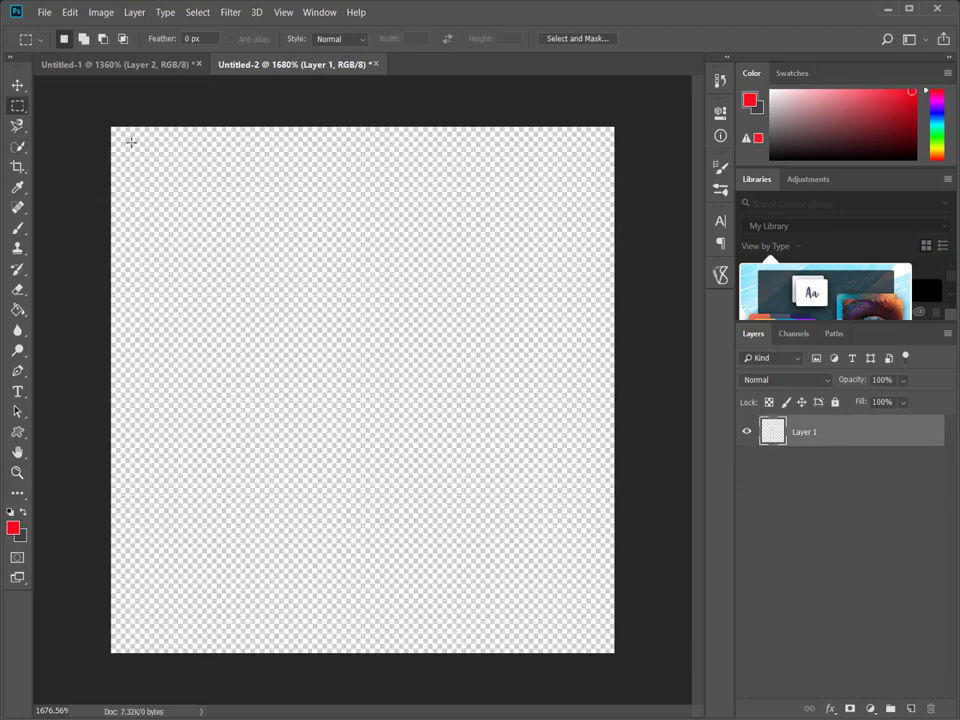
pyautogui.moveTo(121, 137); pyautogui.dragTo(172, 635)
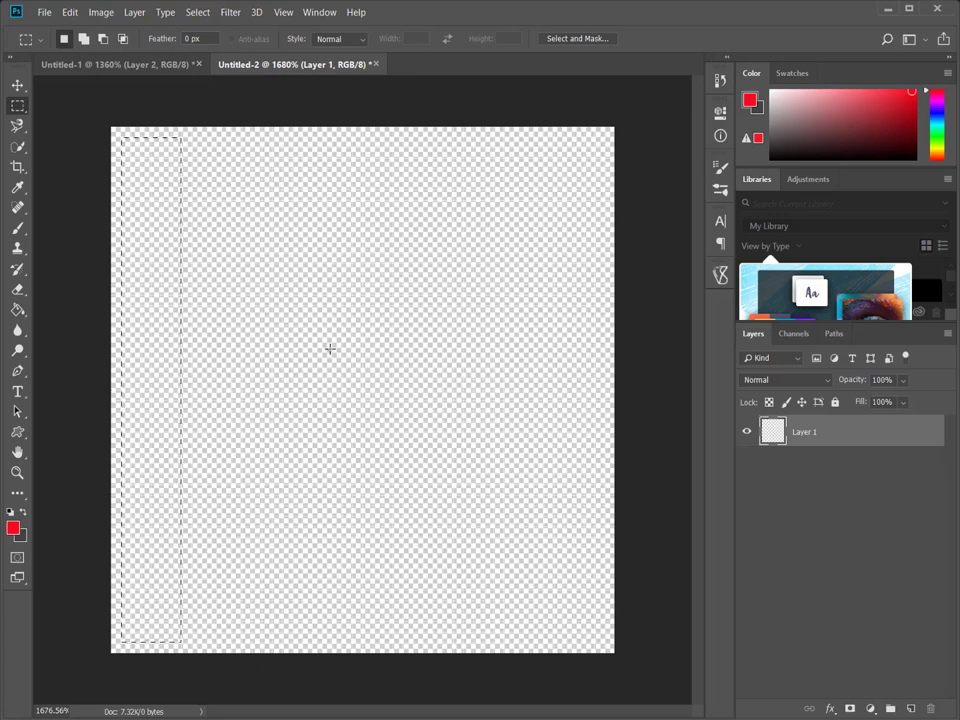
pyautogui.click(12, 527)
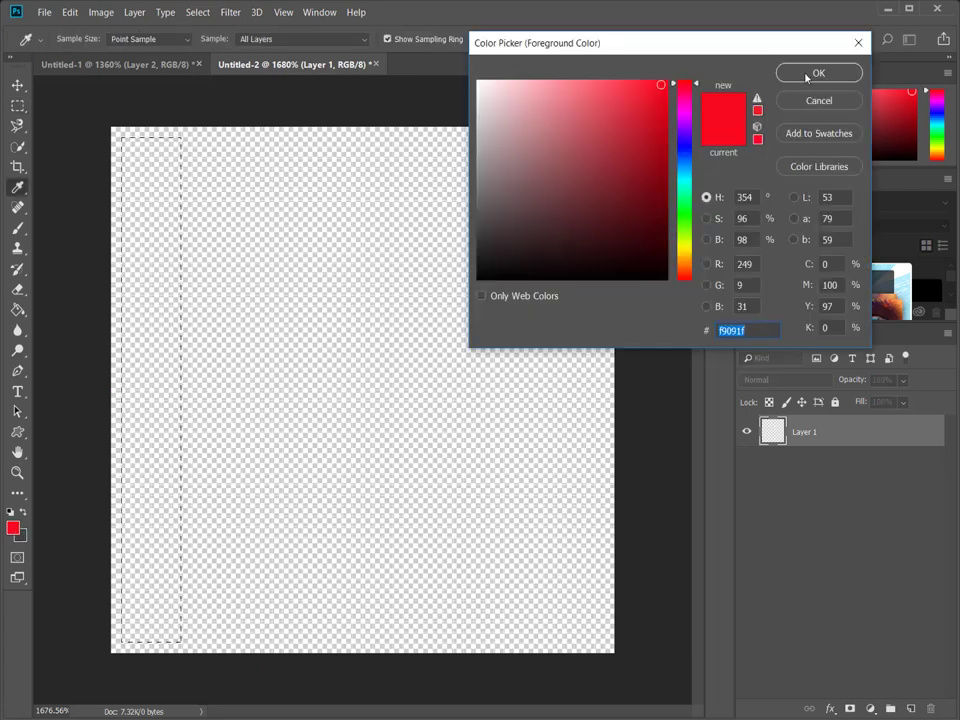
pyautogui.click(836, 71)
pyautogui.press('g')
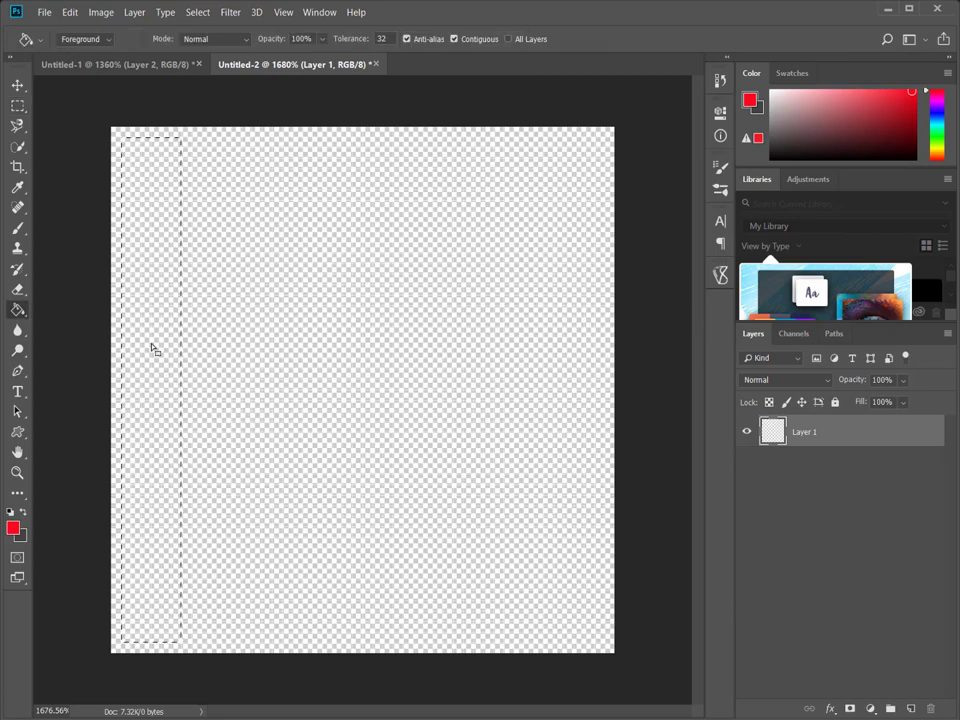
pyautogui.click(152, 349)
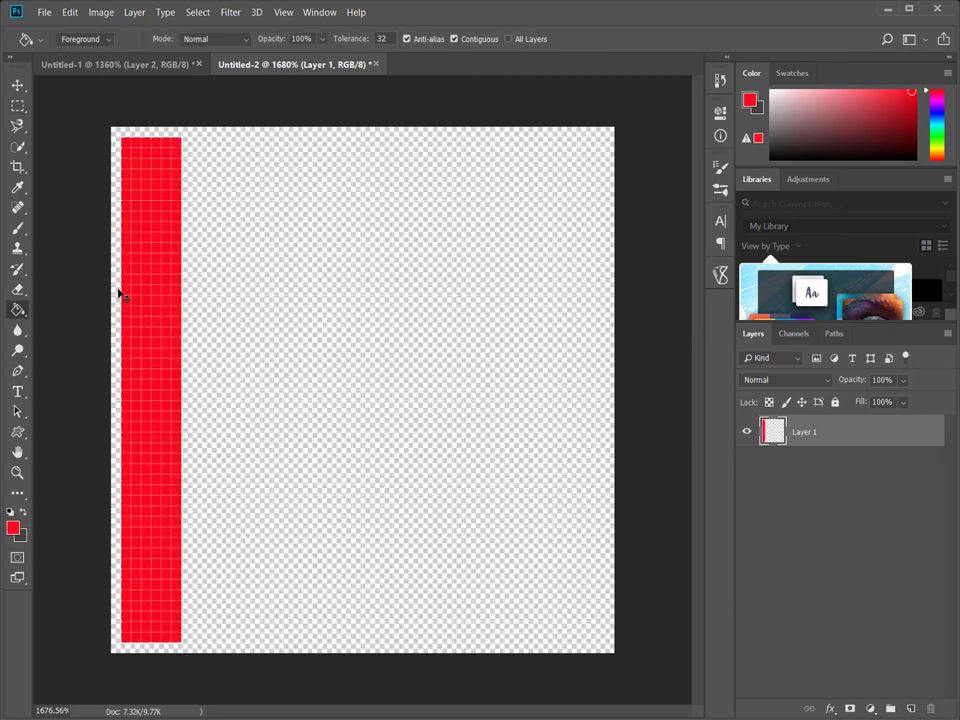
# Duplicate the red column twice and fill the middle copy deep green (#3a7f06)
pyautogui.moveTo(157, 332); pyautogui.dragTo(213, 328)
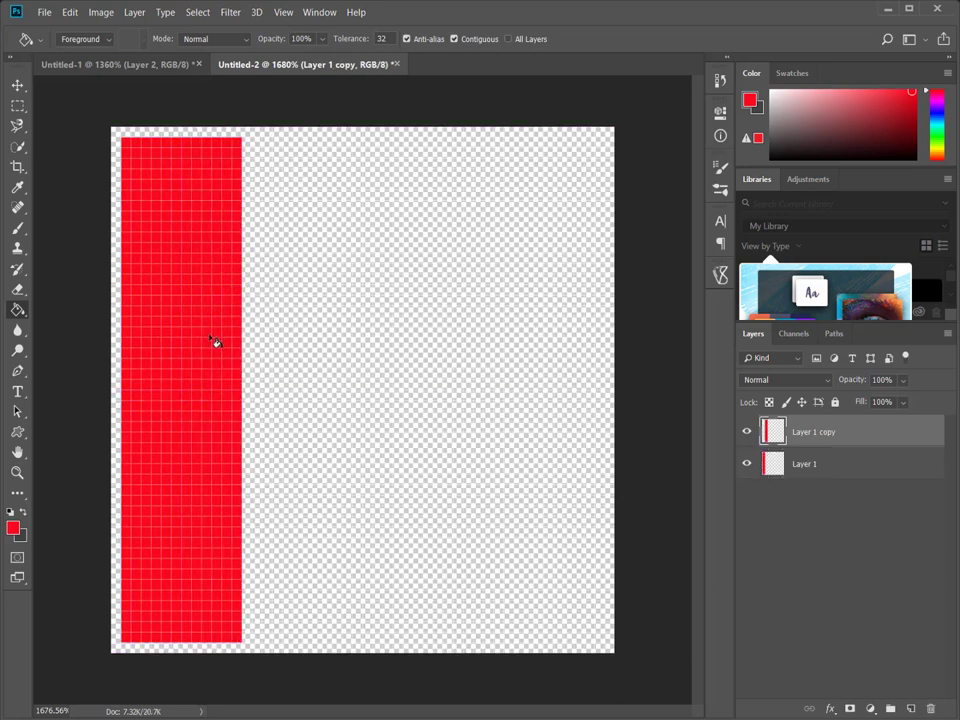
pyautogui.moveTo(251, 342); pyautogui.dragTo(275, 342)
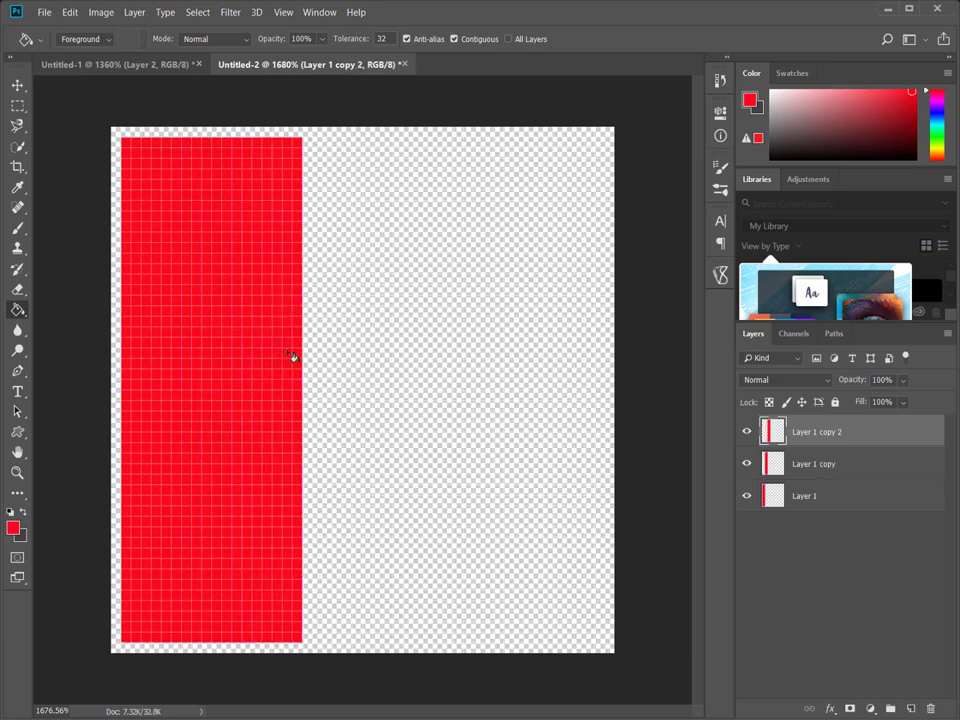
pyautogui.click(823, 490)
pyautogui.click(823, 463)
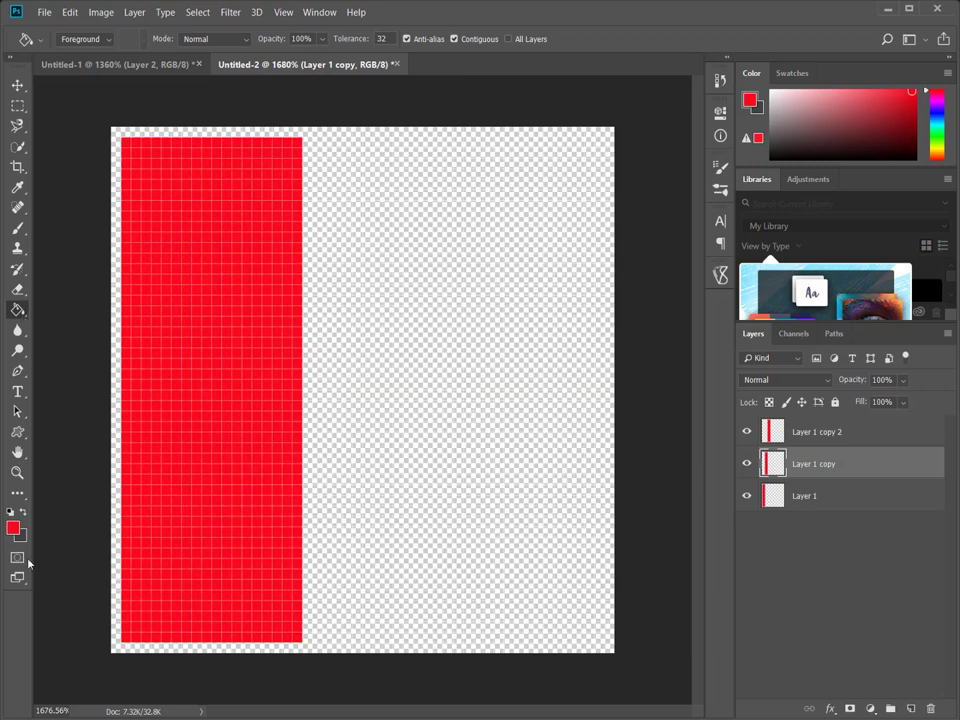
pyautogui.click(13, 528)
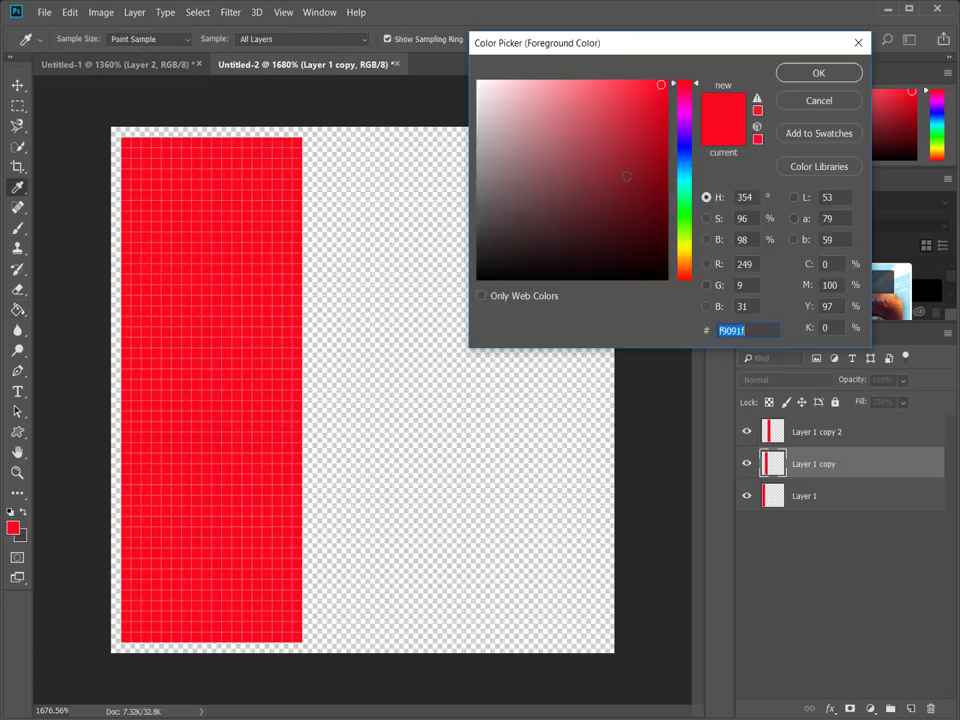
pyautogui.click(686, 229)
pyautogui.click(658, 181)
pyautogui.press('g')
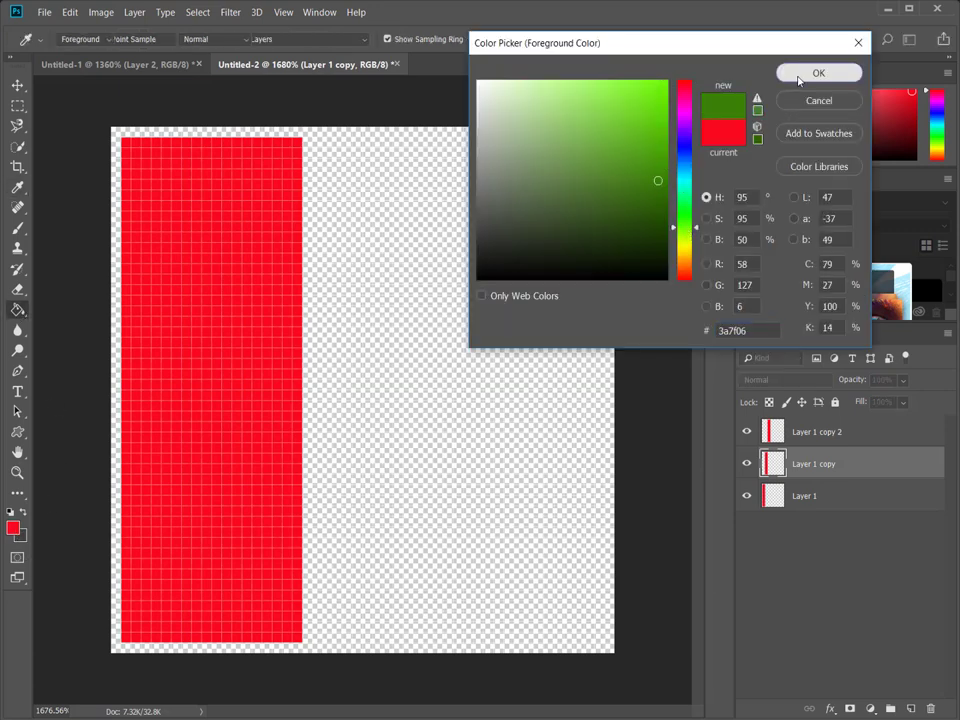
pyautogui.click(818, 73)
pyautogui.click(184, 327)
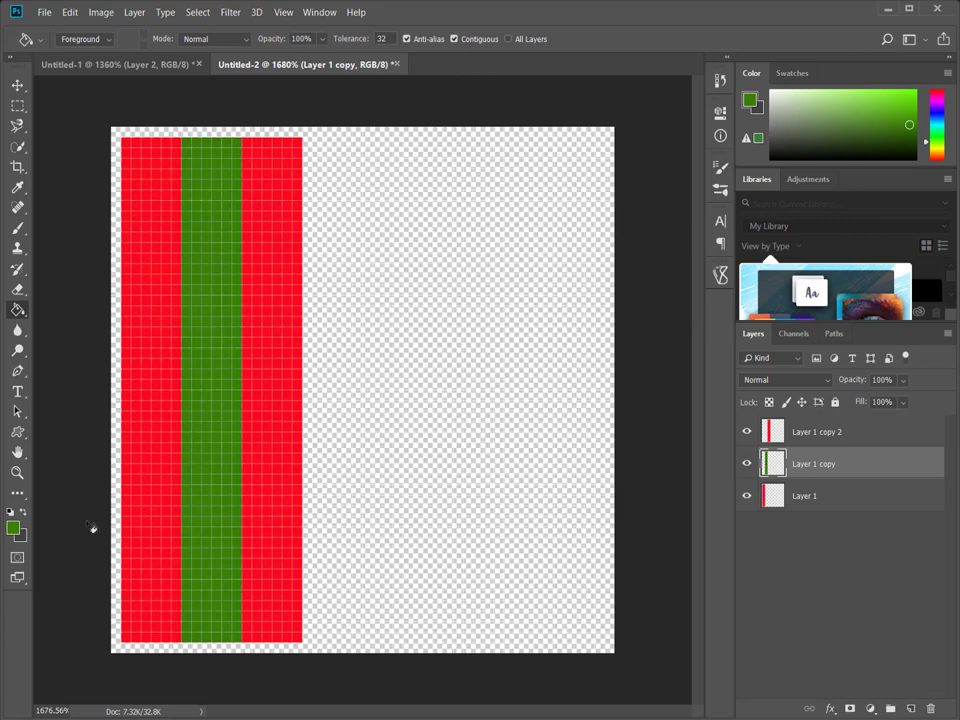
# Fill the third column copy dark blue and deselect the layers
pyautogui.hotkey('alt', ']')
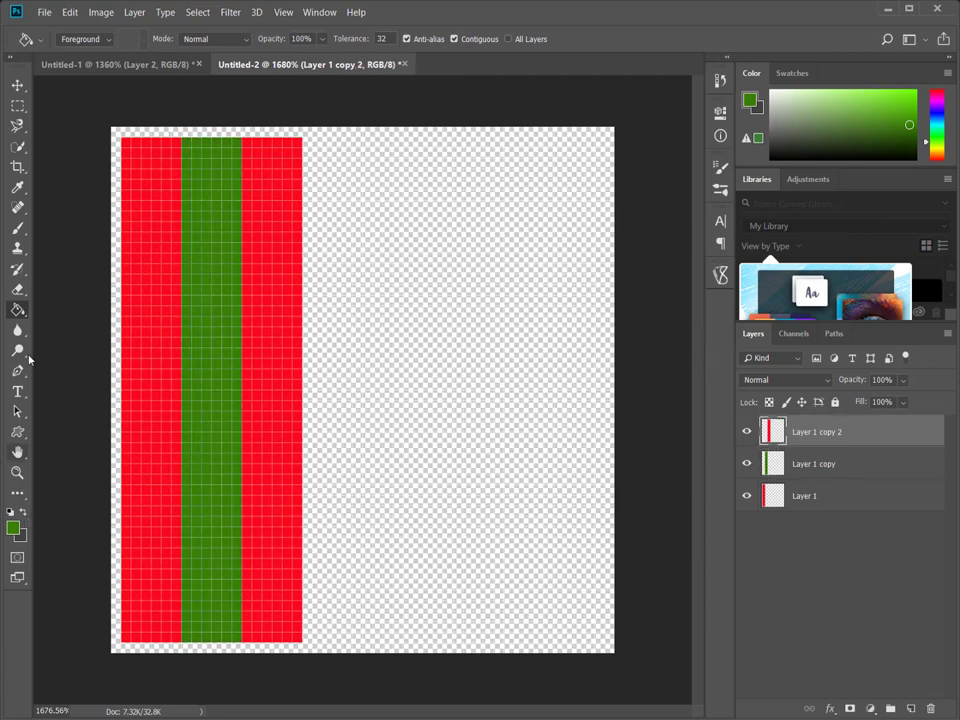
pyautogui.click(13, 527)
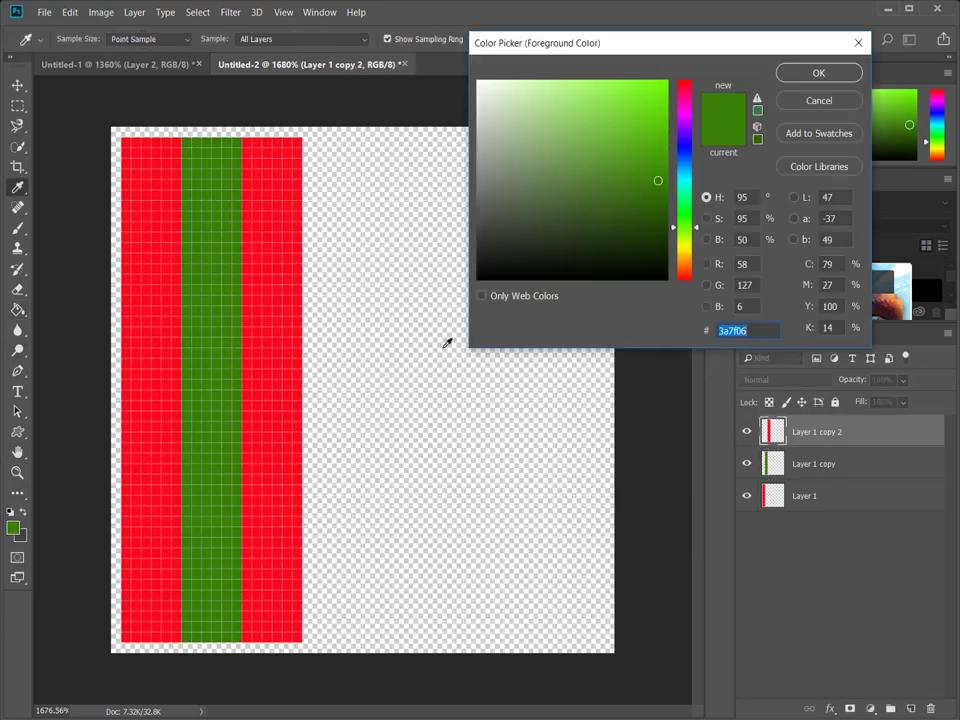
pyautogui.click(686, 150)
pyautogui.click(818, 72)
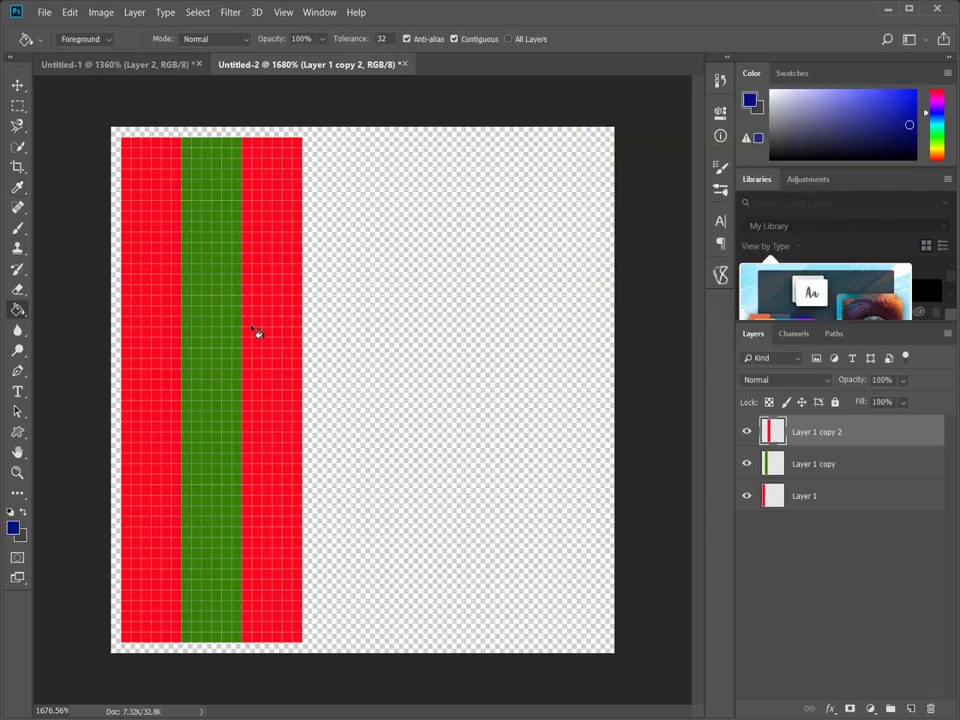
pyautogui.click(256, 331)
pyautogui.click(811, 573)
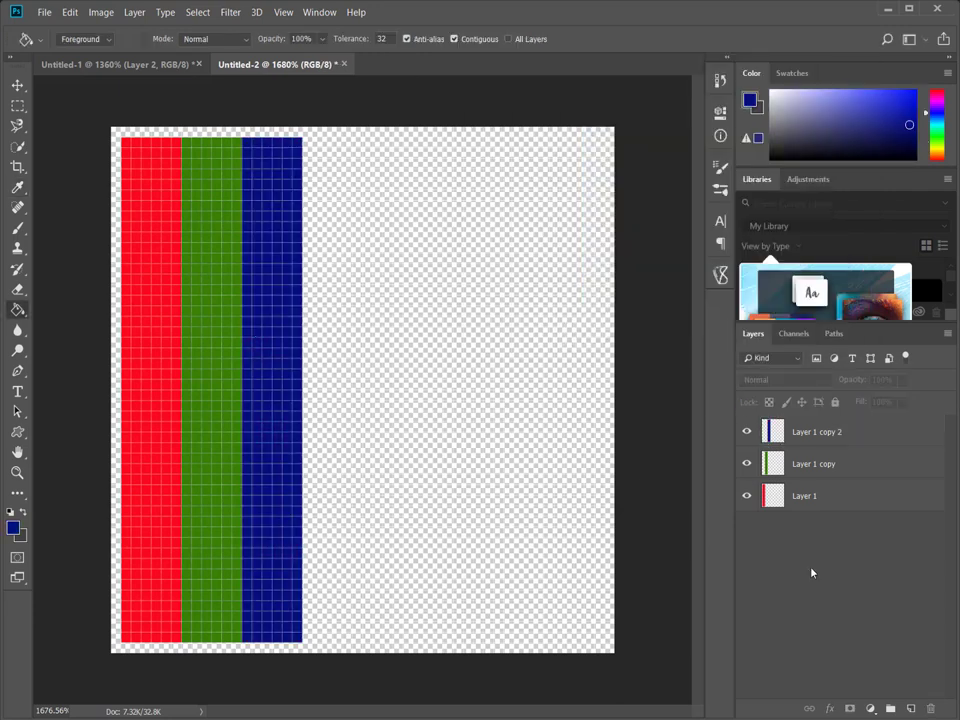
pyautogui.click(17, 105)
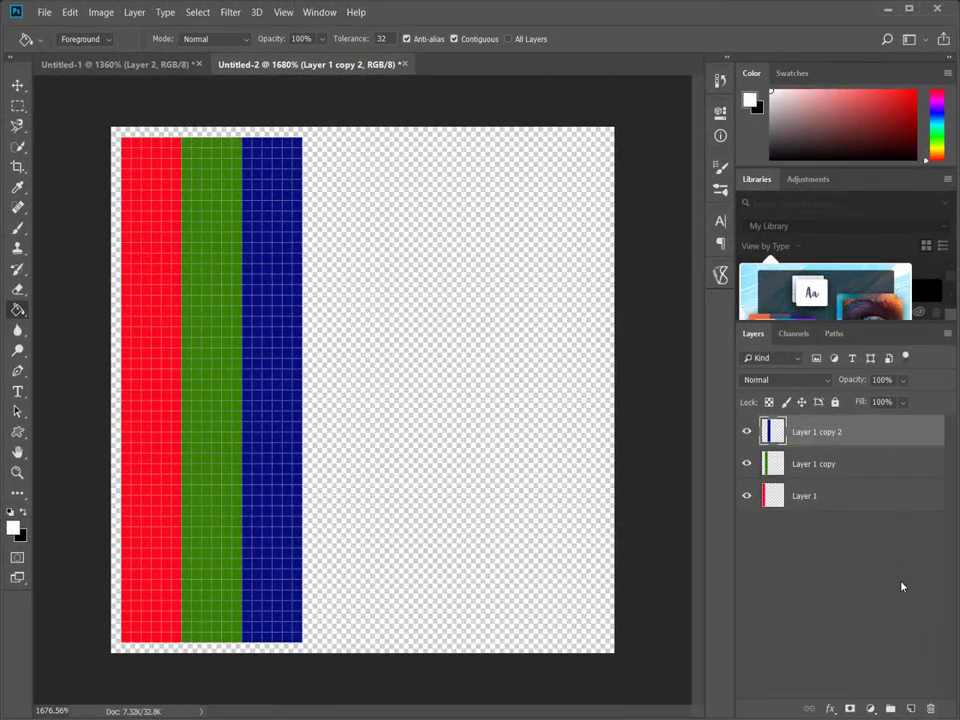
# On new Layer 2, fill a tall rectangle inside the red column with white
pyautogui.click(911, 709)
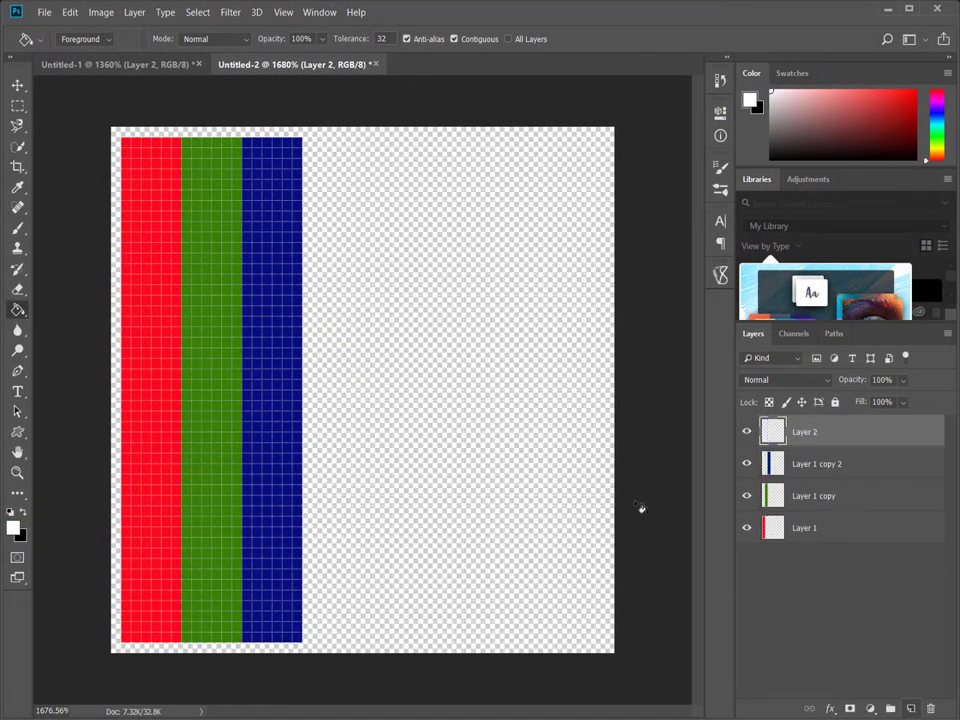
pyautogui.click(17, 105)
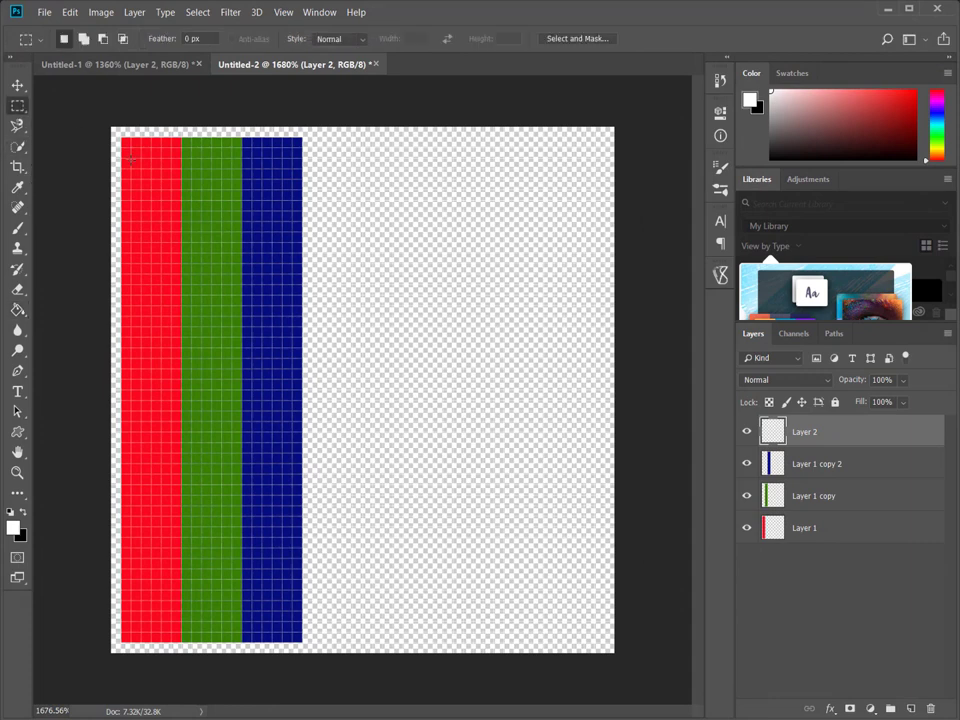
pyautogui.moveTo(131, 150)
pyautogui.mouseDown()
pyautogui.moveTo(162, 427)
pyautogui.moveTo(167, 620)
pyautogui.mouseUp()
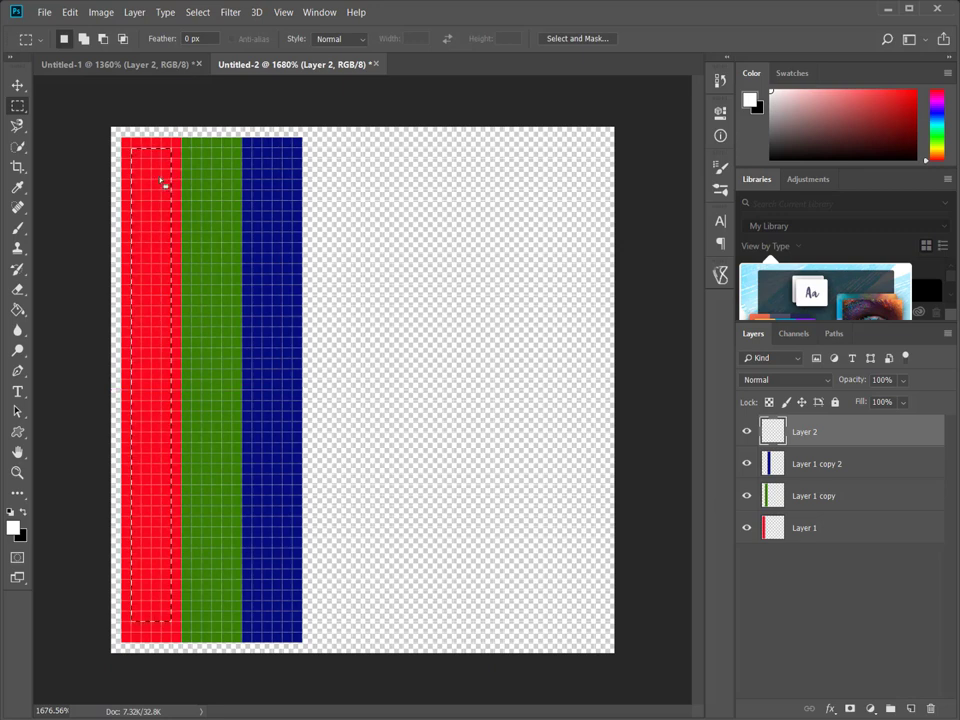
pyautogui.click(126, 146)
pyautogui.click(131, 157)
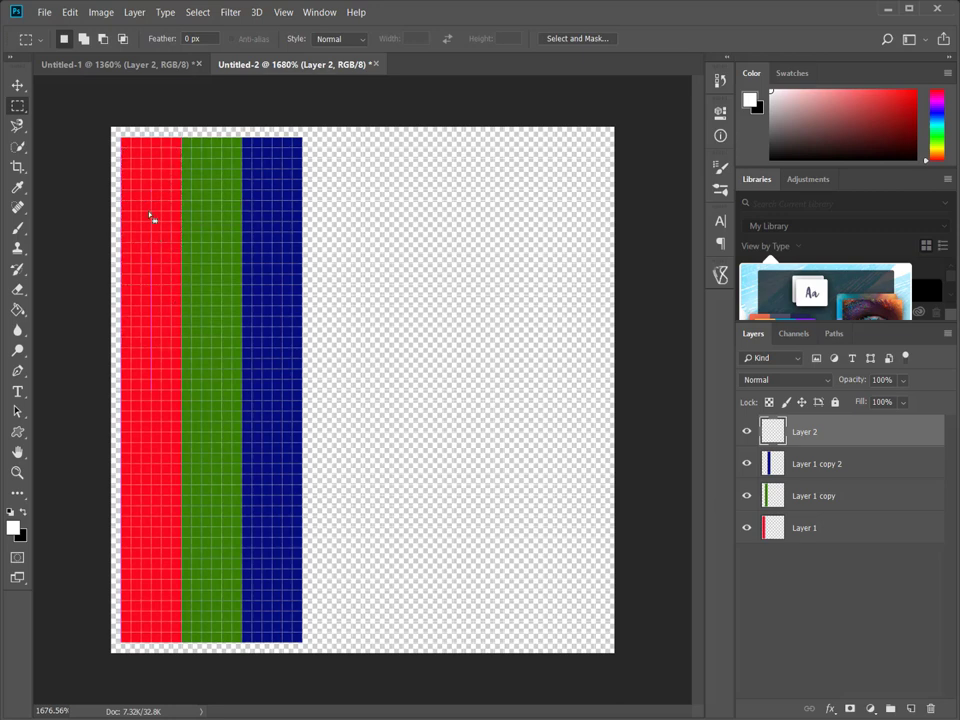
pyautogui.click(138, 161)
pyautogui.moveTo(171, 160); pyautogui.dragTo(152, 505)
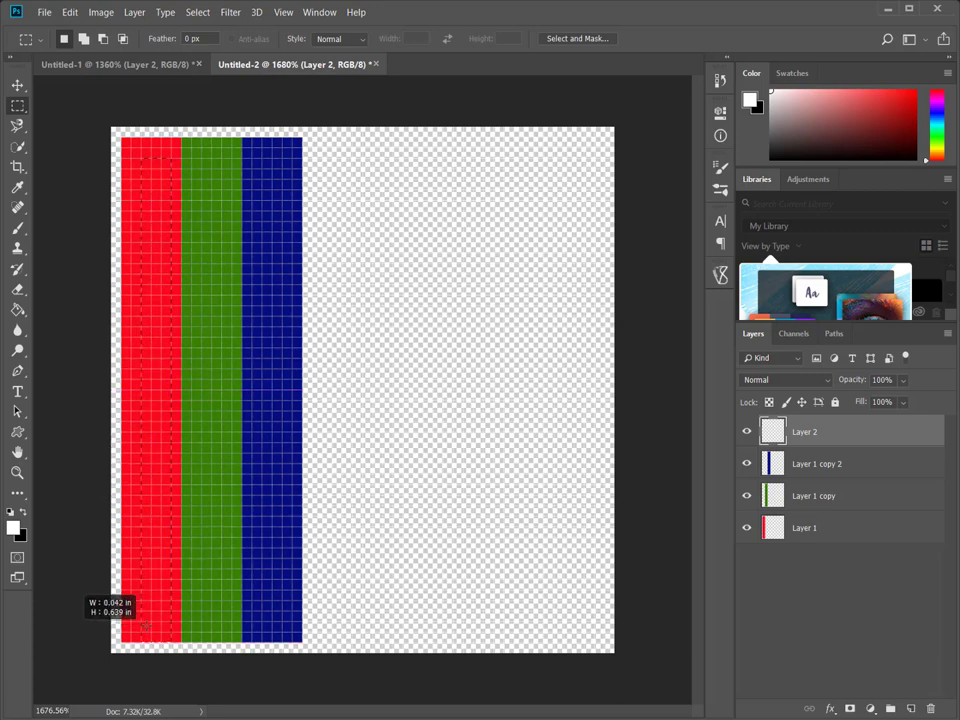
pyautogui.moveTo(157, 604); pyautogui.dragTo(131, 621)
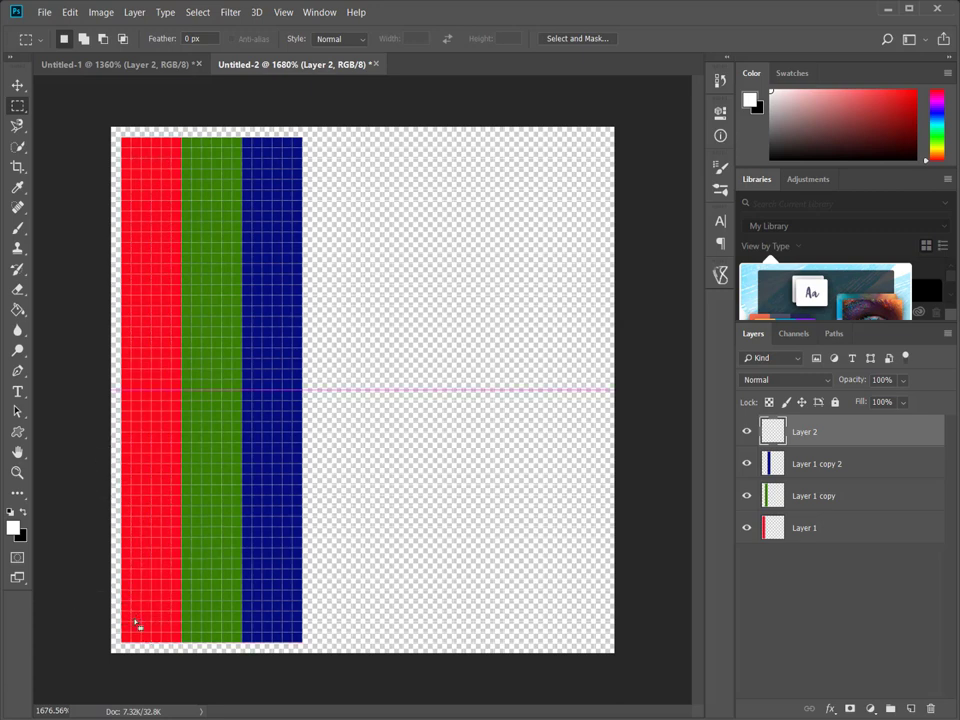
pyautogui.click(17, 310)
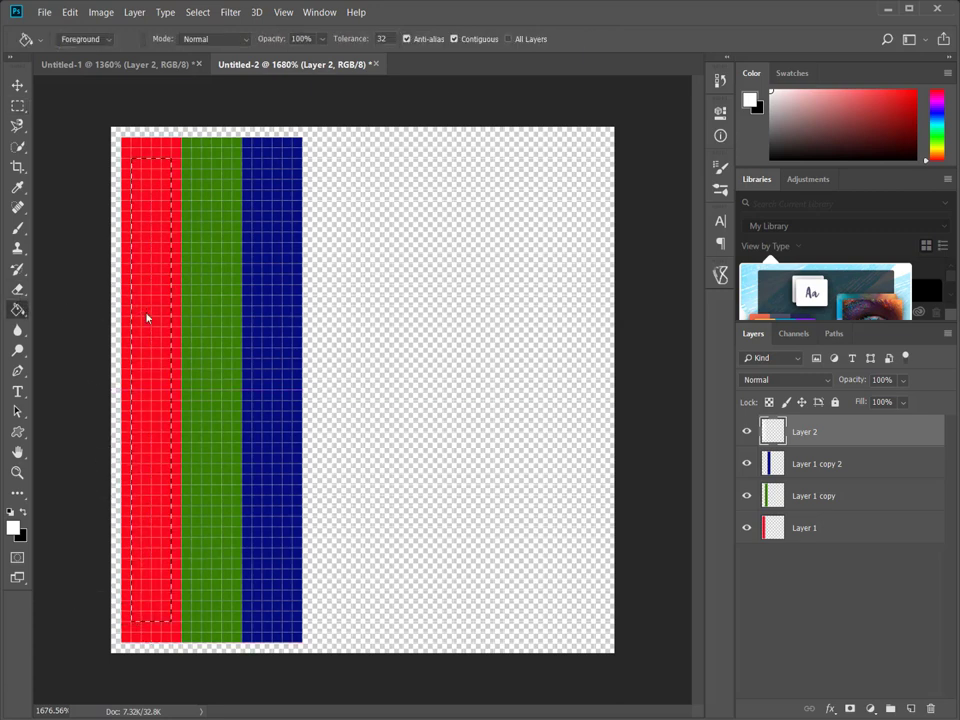
pyautogui.click(146, 316)
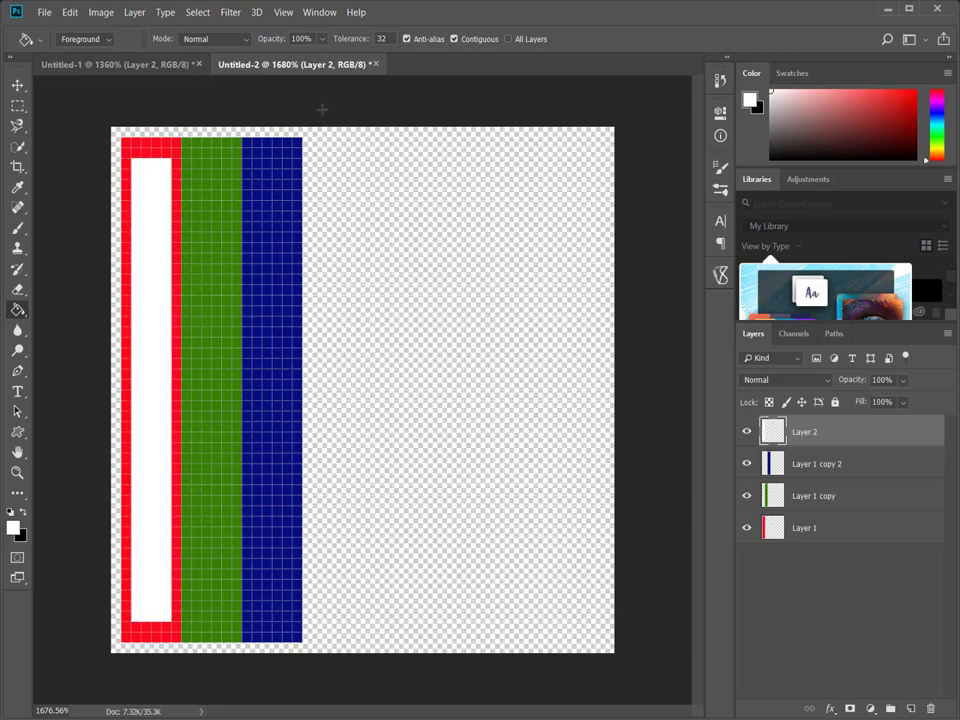
# Apply a Gaussian Blur of radius 1.1 to the white bar
pyautogui.click(230, 12)
pyautogui.moveTo(238, 180)
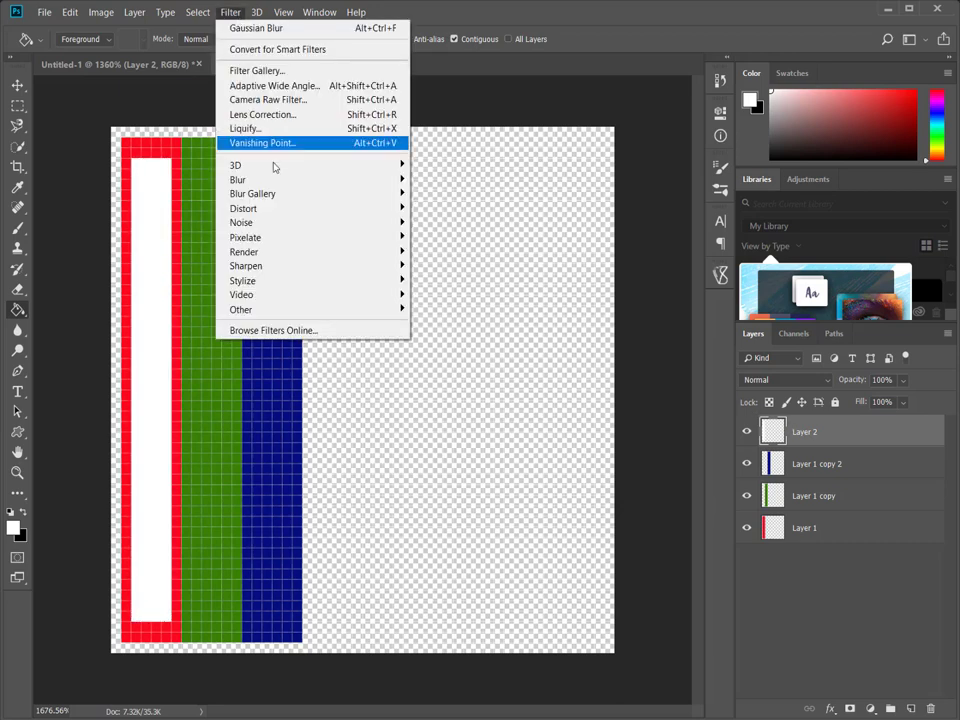
pyautogui.click(449, 237)
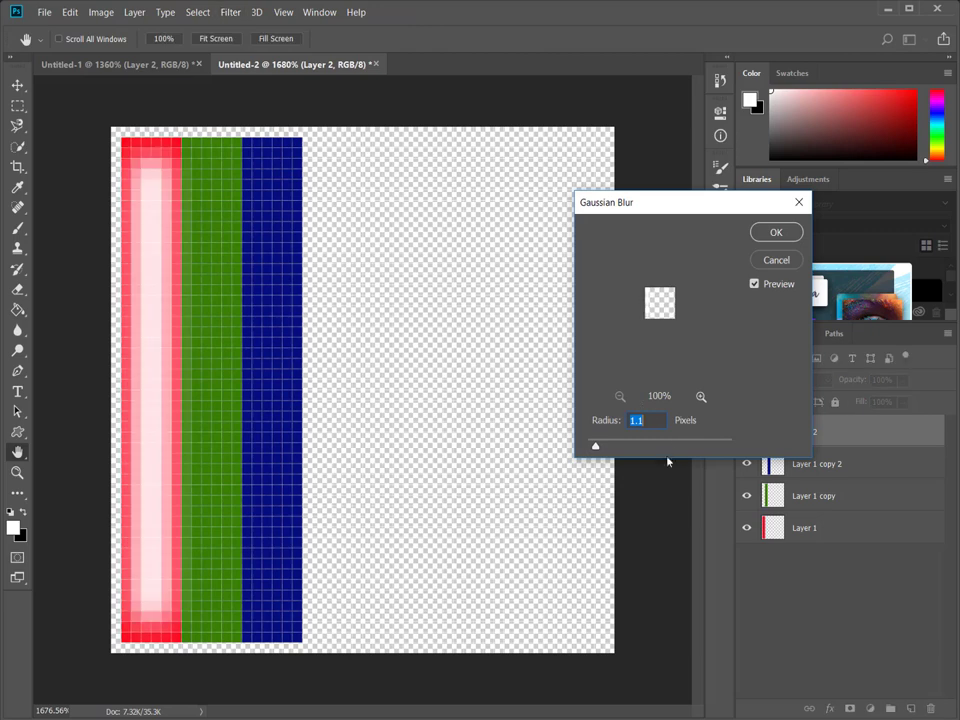
pyautogui.click(772, 240)
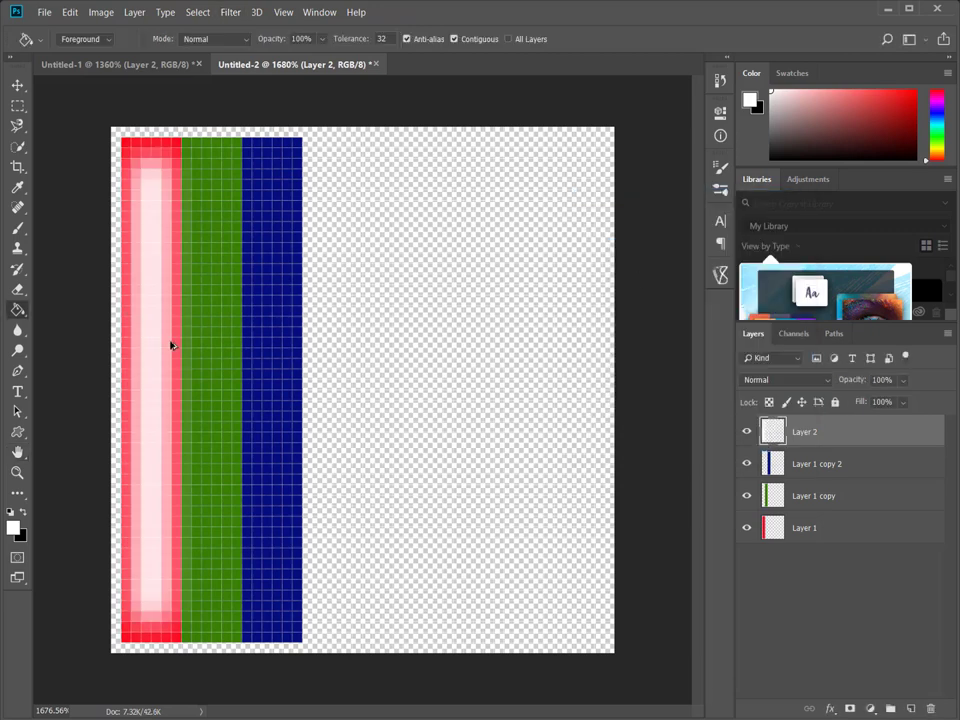
# Copy the blurred bar onto the green and blue stripes and select all six layers
pyautogui.moveTo(158, 343); pyautogui.dragTo(211, 347)
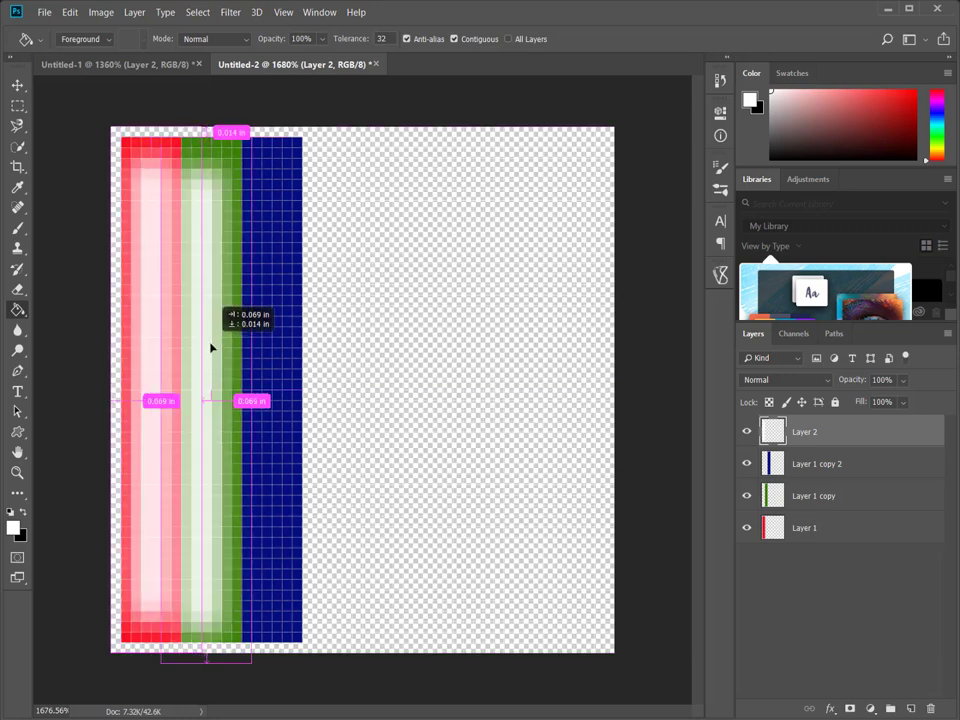
pyautogui.moveTo(211, 347)
pyautogui.mouseDown()
pyautogui.moveTo(217, 338)
pyautogui.moveTo(280, 355)
pyautogui.mouseUp()
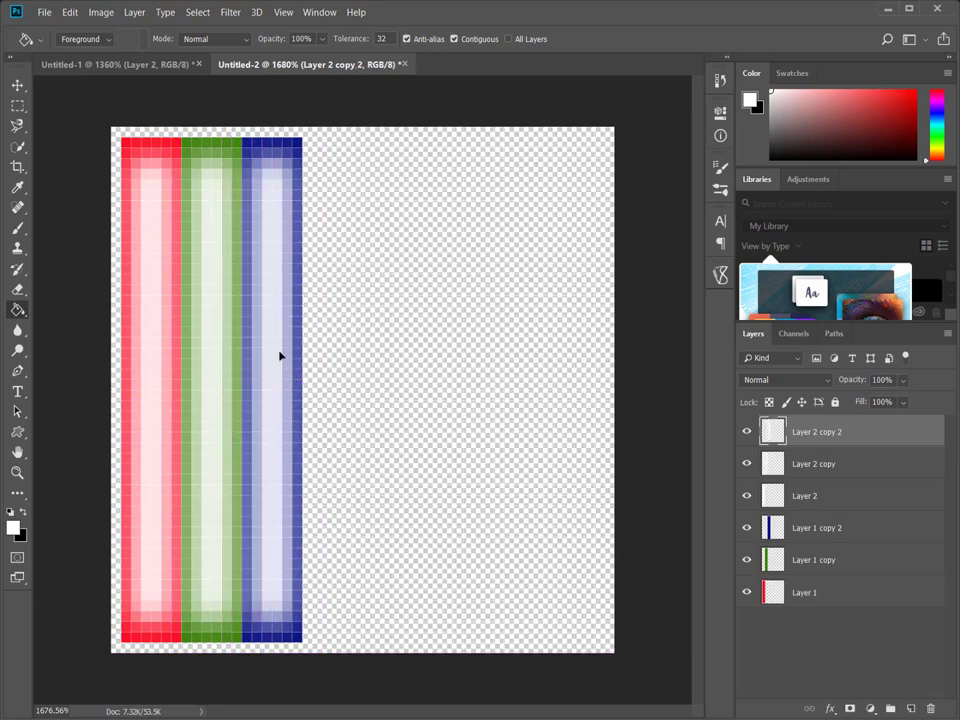
pyautogui.click(827, 665)
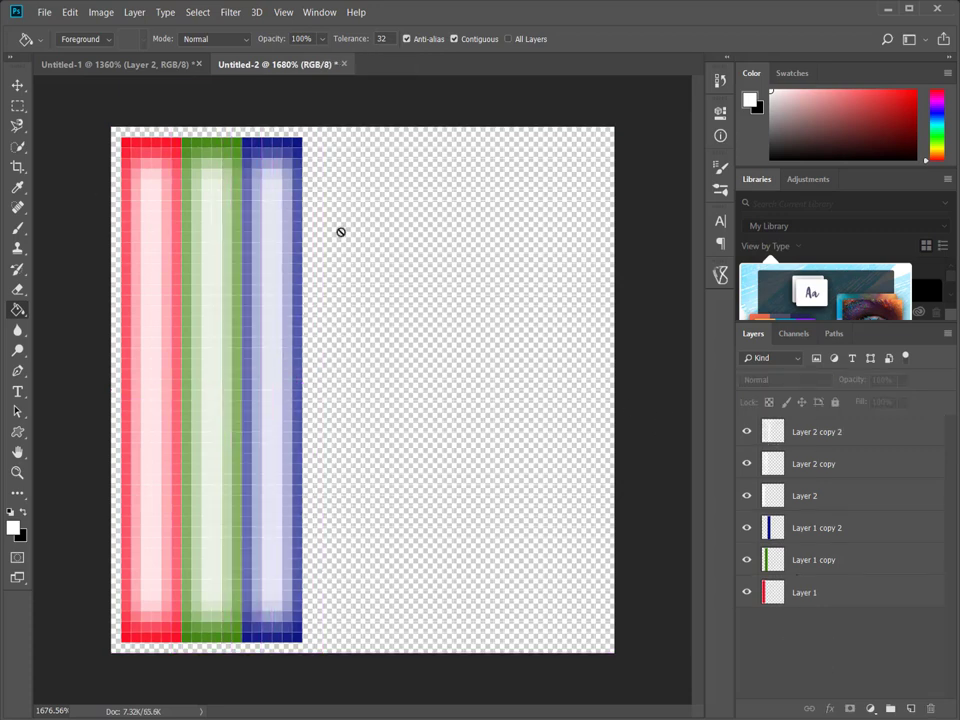
pyautogui.click(836, 433)
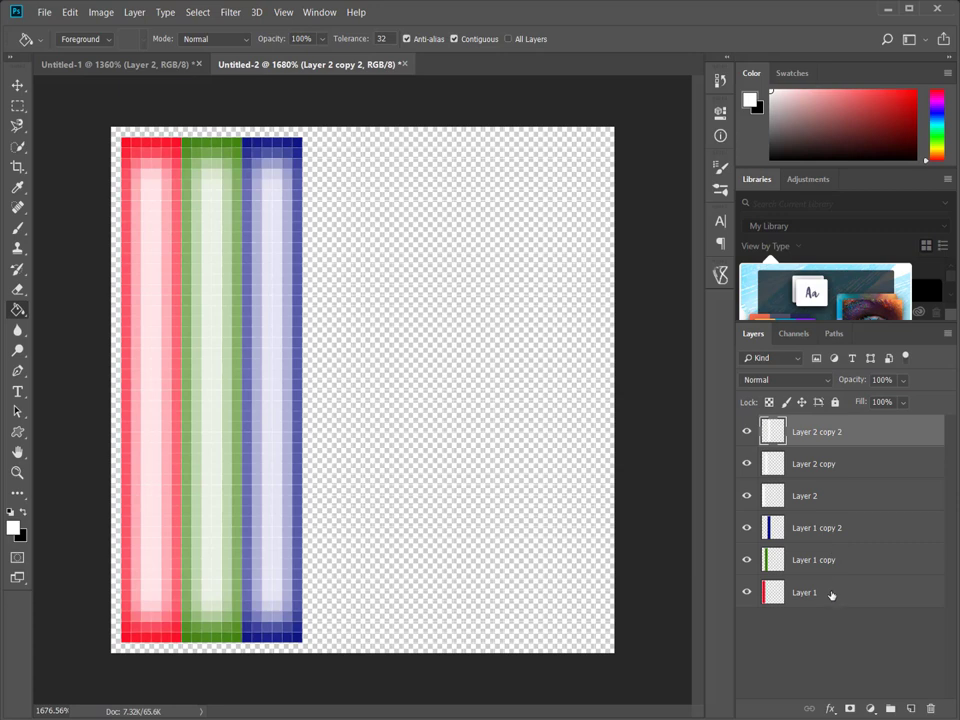
pyautogui.keyDown('shift'); pyautogui.click(831, 595); pyautogui.keyUp('shift')
# Convert the six layers into one smart object and crop the canvas tightly to the stripes
pyautogui.rightClick(798, 438)
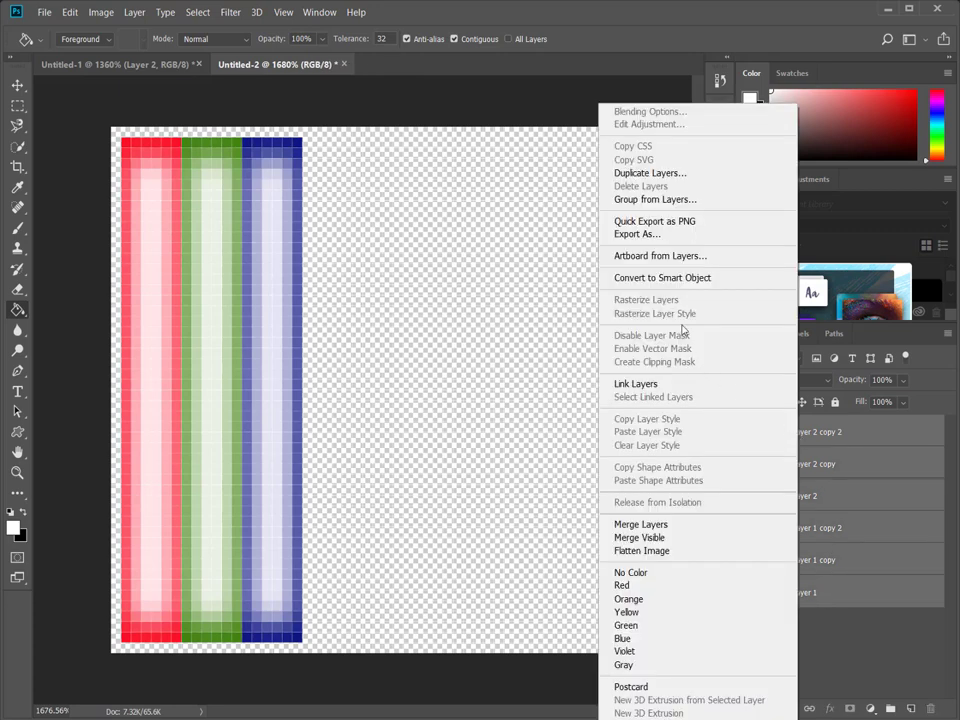
pyautogui.click(724, 281)
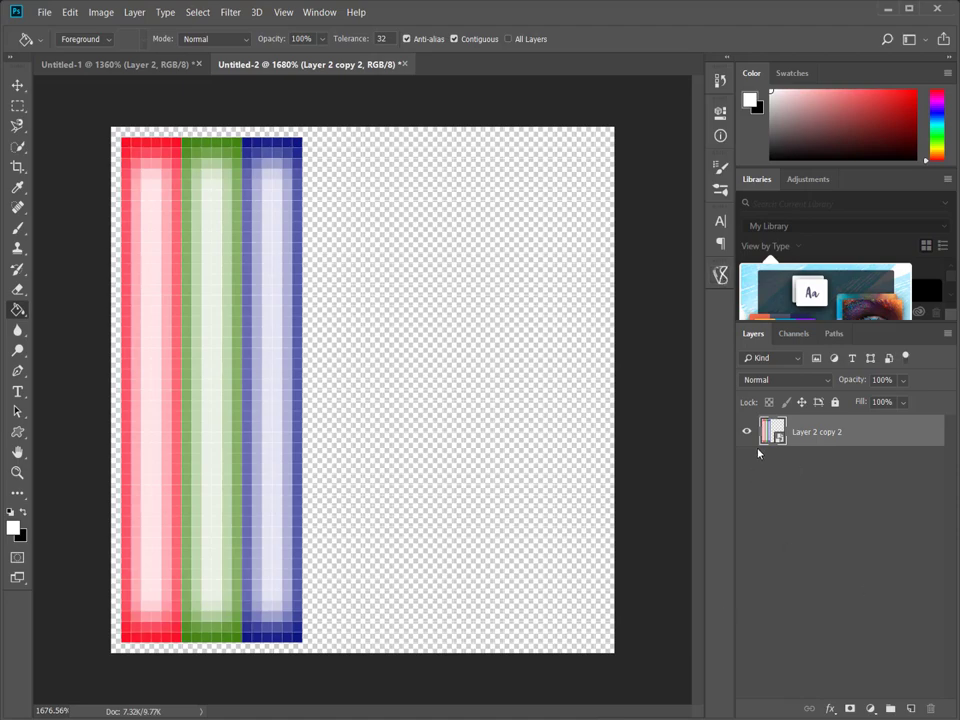
pyautogui.click(17, 167)
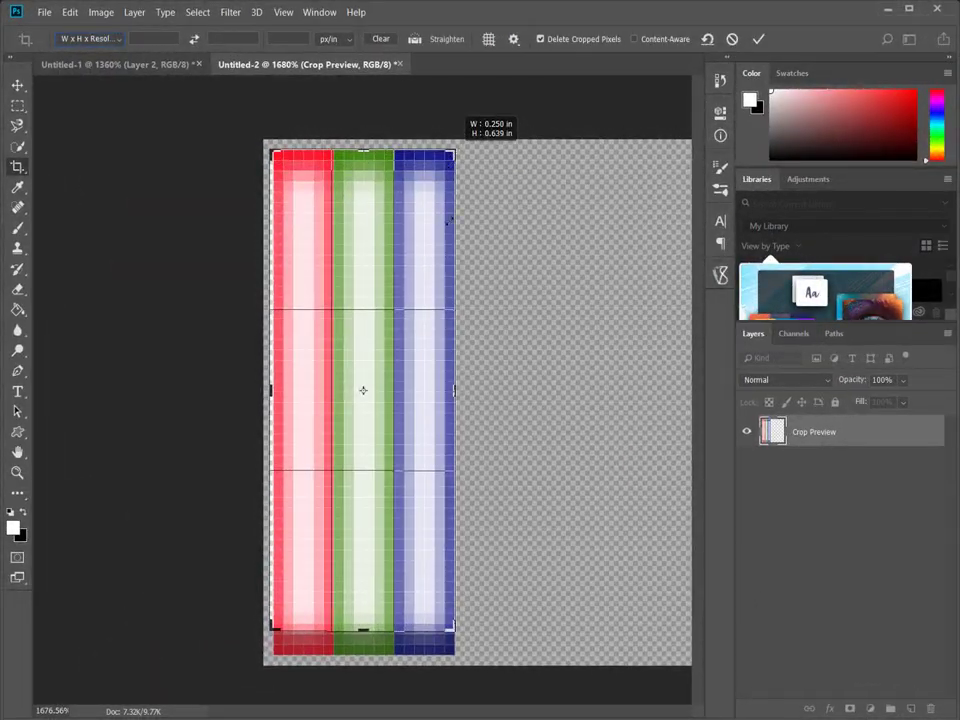
pyautogui.moveTo(455, 152); pyautogui.dragTo(455, 152)
pyautogui.moveTo(455, 630); pyautogui.dragTo(455, 630)
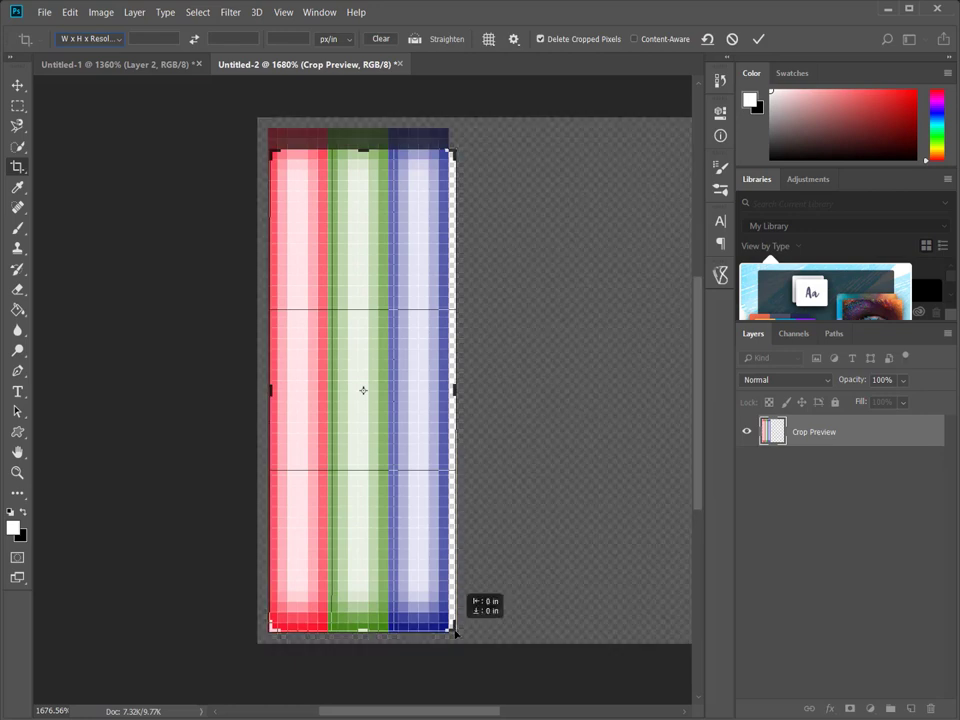
pyautogui.moveTo(455, 630); pyautogui.dragTo(455, 630)
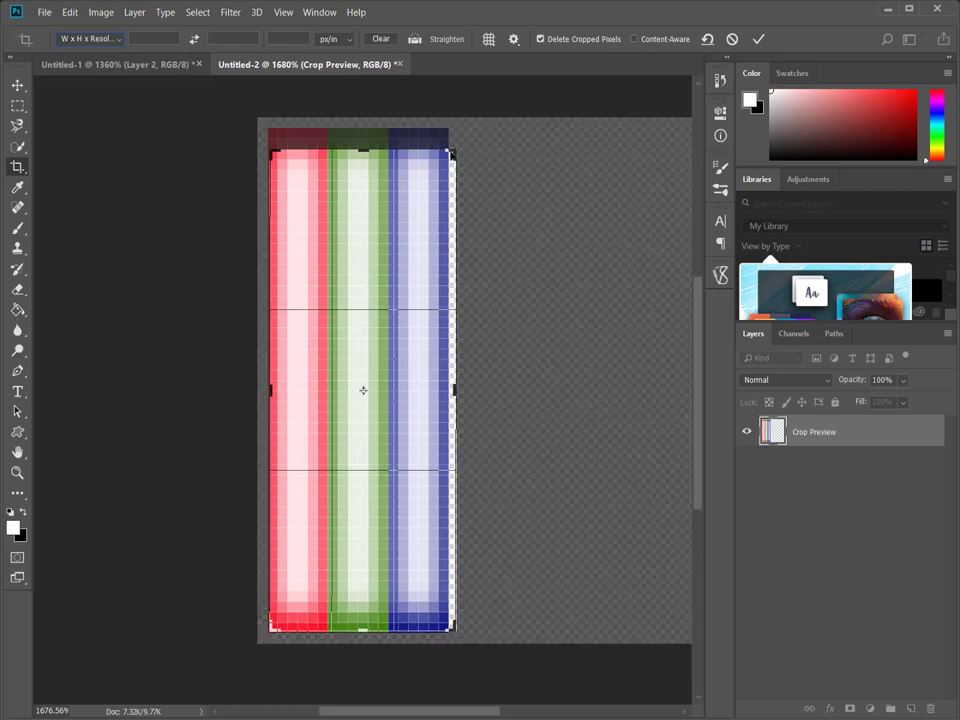
pyautogui.moveTo(457, 153); pyautogui.dragTo(455, 137)
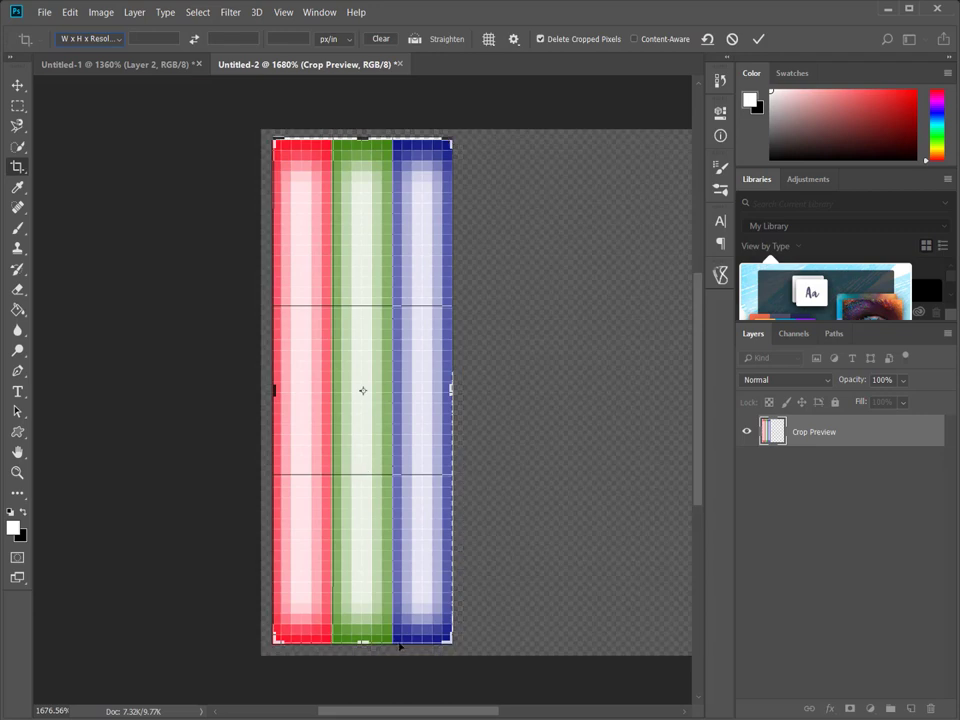
pyautogui.click(762, 39)
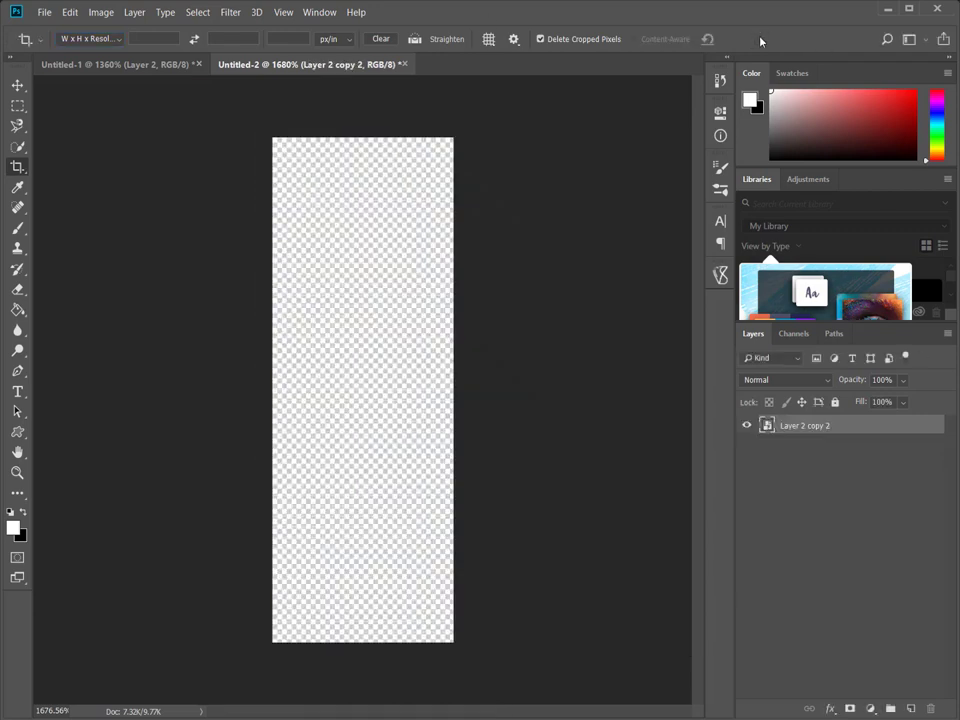
# Zoom the cropped stripe tile to fit the screen
pyautogui.press('z')
pyautogui.rightClick(371, 363)
pyautogui.click(392, 375)
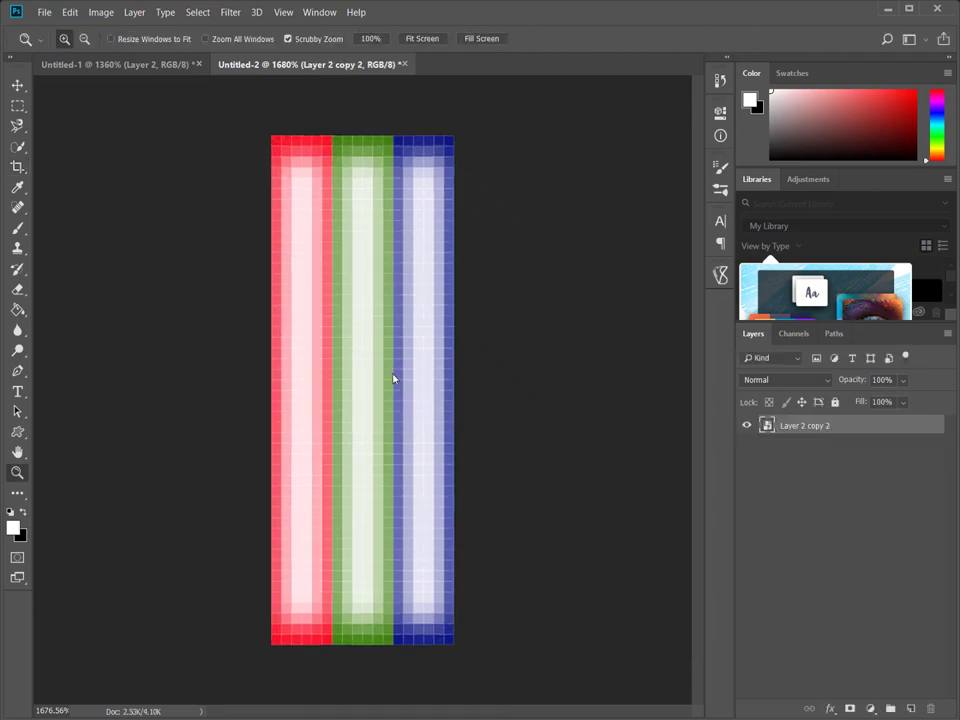
pyautogui.click(69, 14)
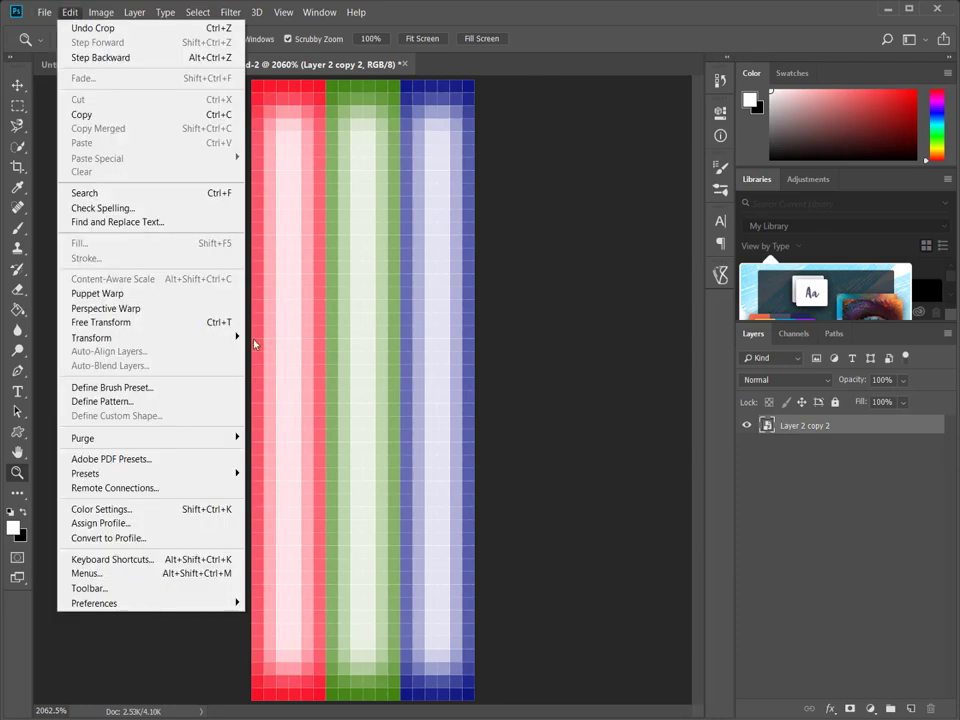
# Define the stripe tile as a pattern named LED
pyautogui.click(170, 408)
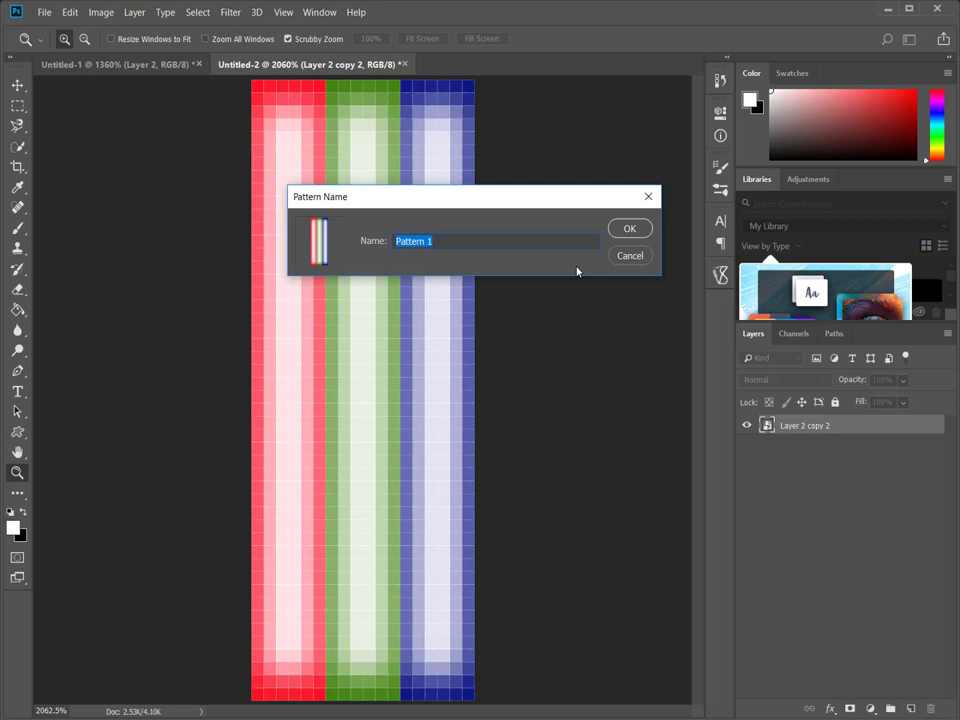
pyautogui.write('LED')
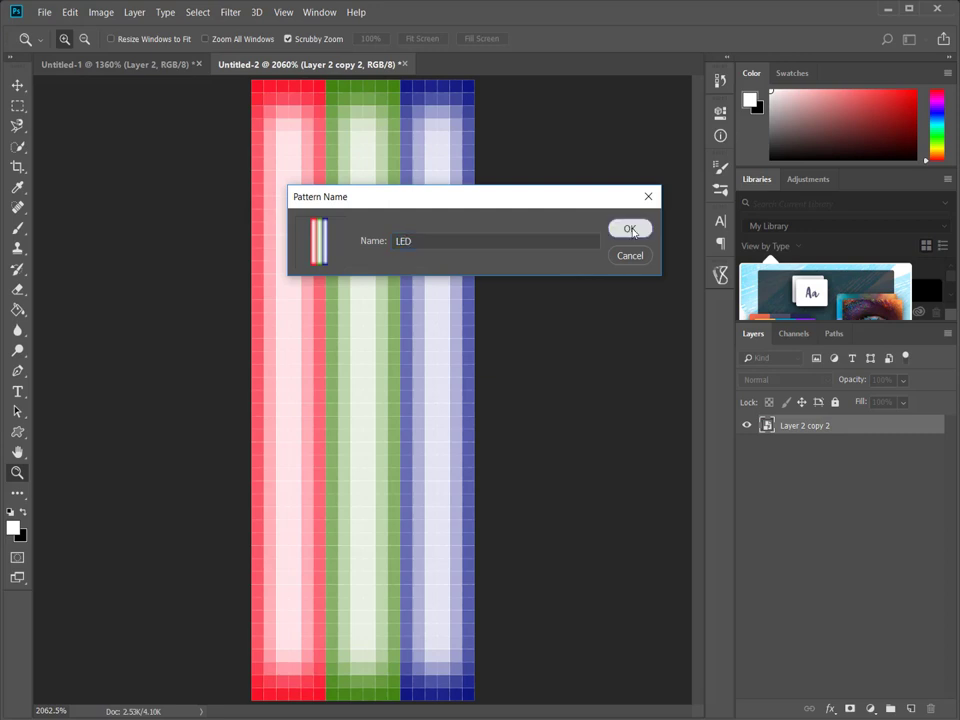
pyautogui.click(627, 228)
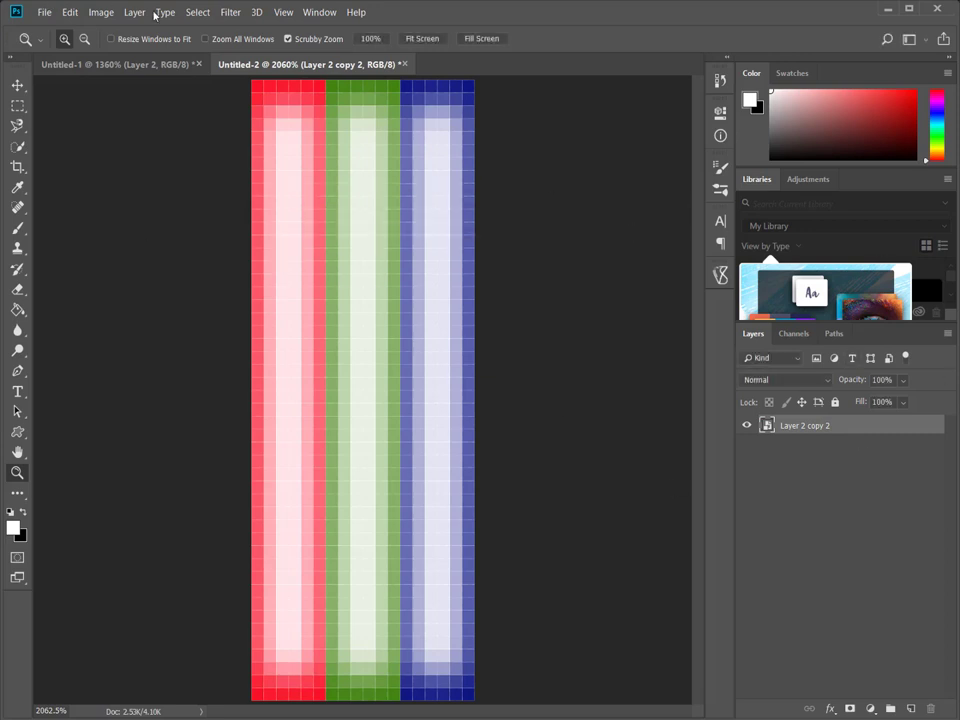
# Close Untitled-1 without saving, then close Untitled-2
pyautogui.click(165, 64)
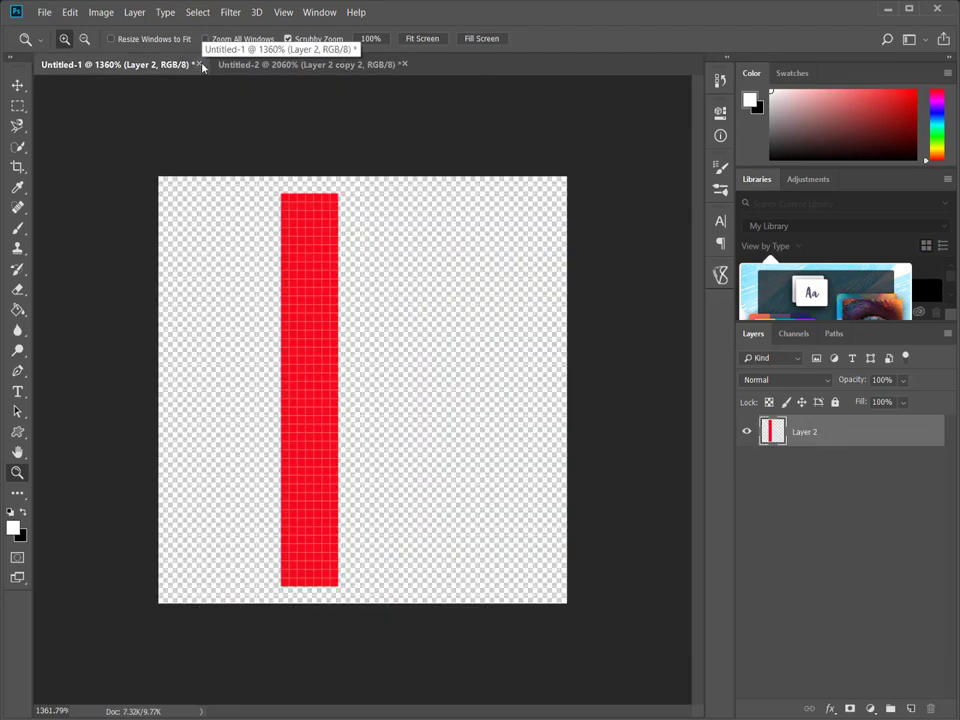
pyautogui.click(199, 64)
pyautogui.click(504, 287)
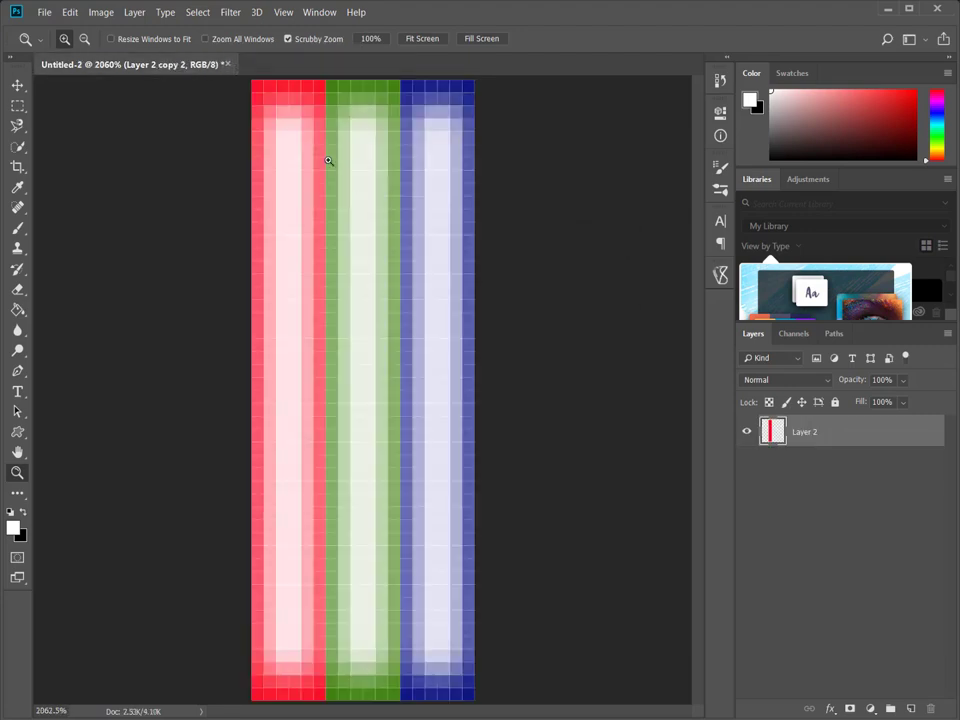
pyautogui.click(227, 64)
# Discard Untitled-2, fit the brick image on screen and delete its Background layer
pyautogui.click(503, 286)
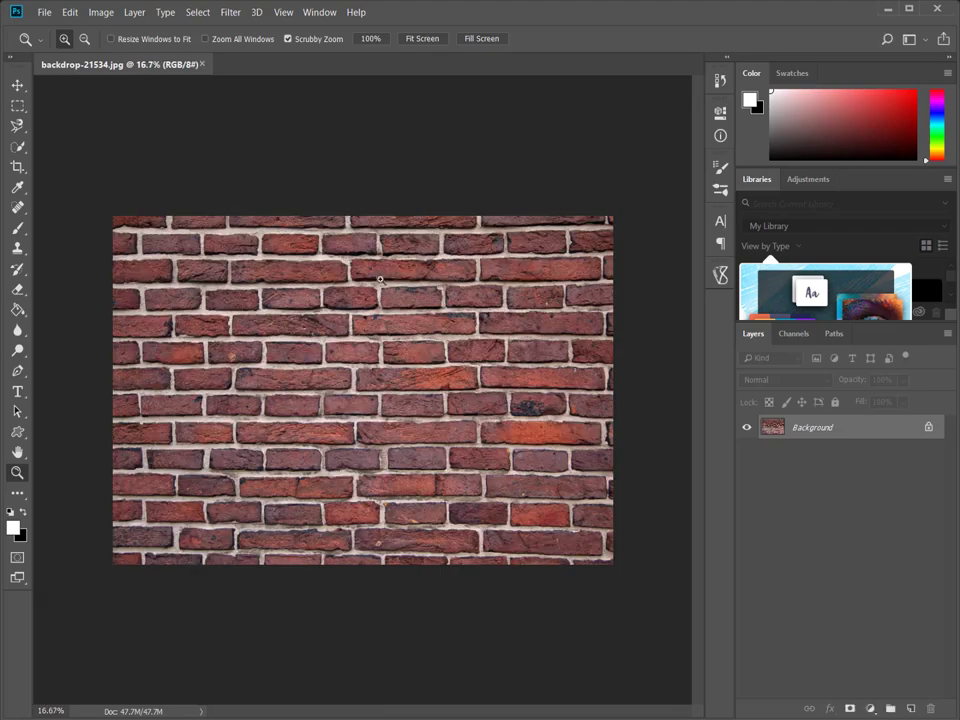
pyautogui.rightClick(381, 294)
pyautogui.click(390, 299)
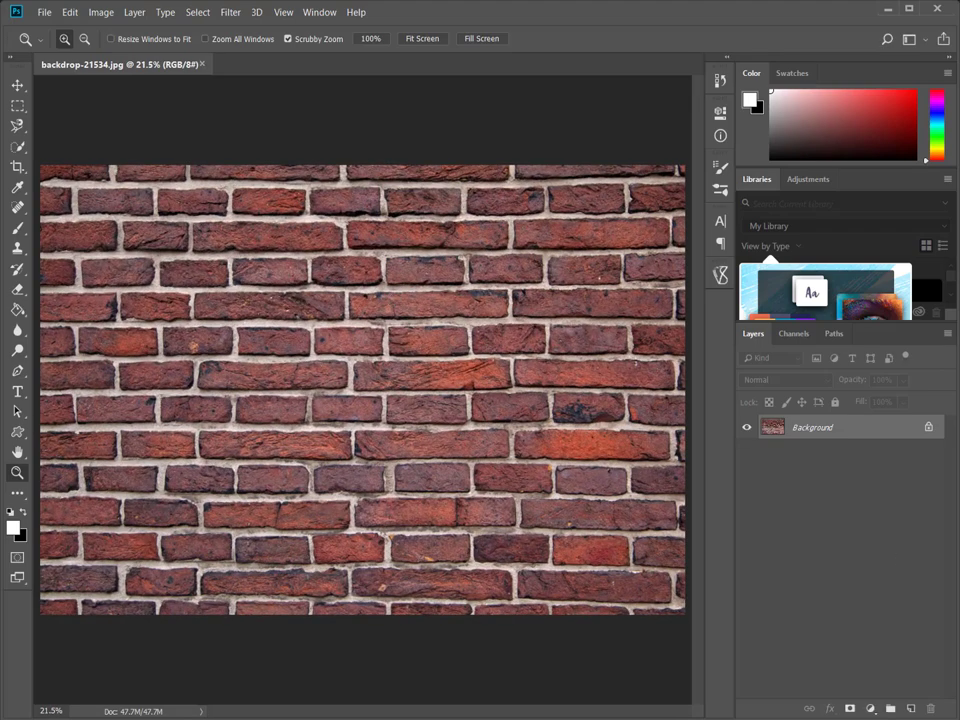
pyautogui.hotkey('ctrl', 'shift', 'alt', 'n')
pyautogui.click(796, 450)
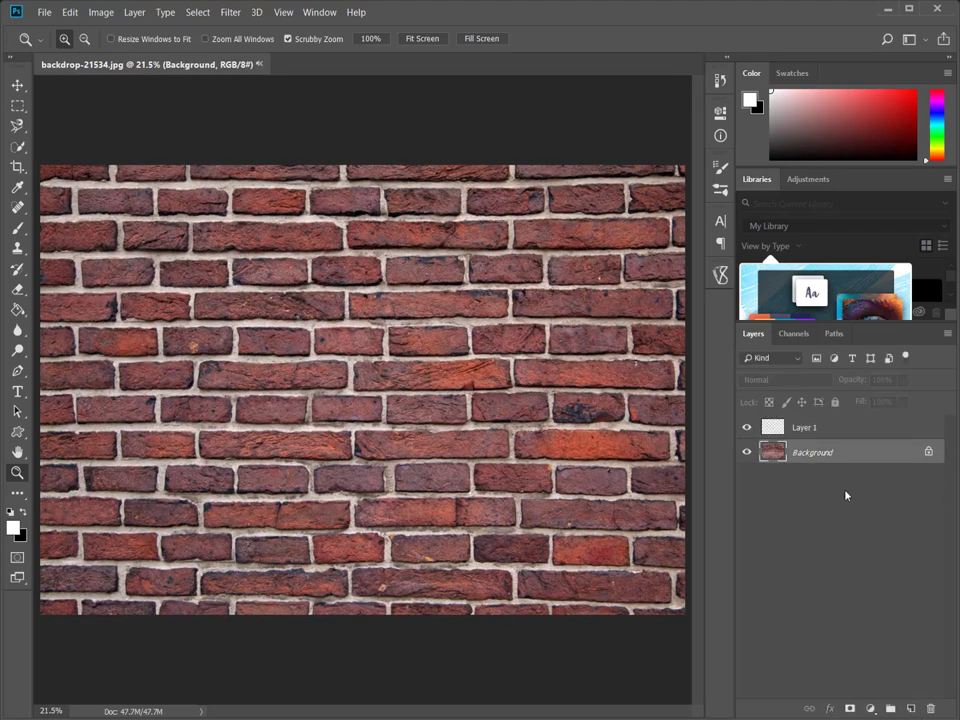
pyautogui.press('Delete')
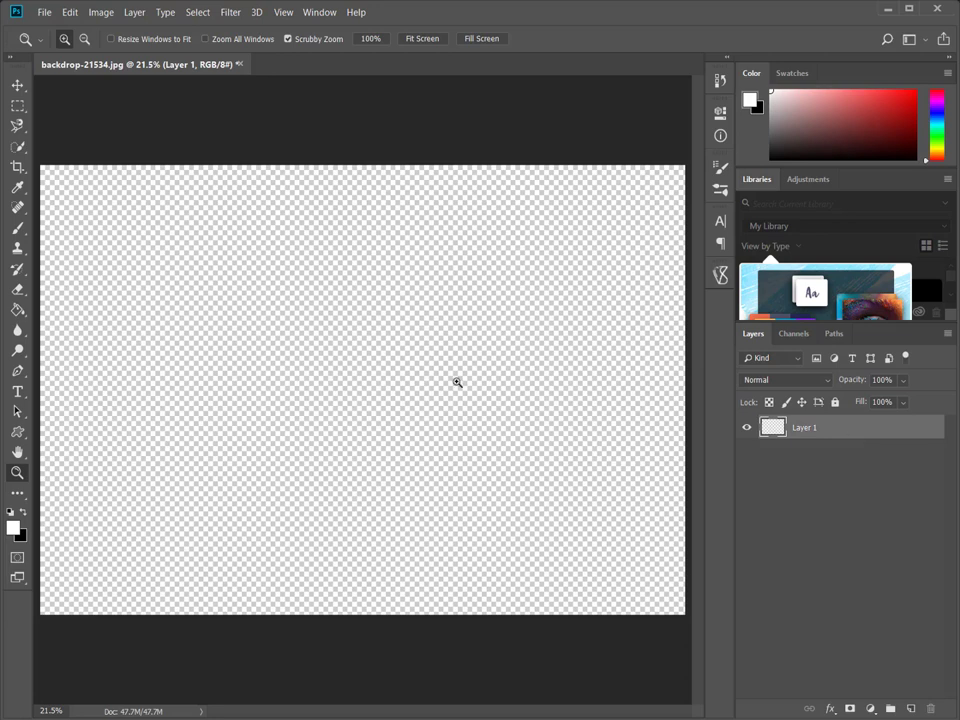
pyautogui.rightClick(456, 382)
pyautogui.click(466, 389)
# Add a Solid Color fill layer in dark grey (#6c6c6c)
pyautogui.click(870, 708)
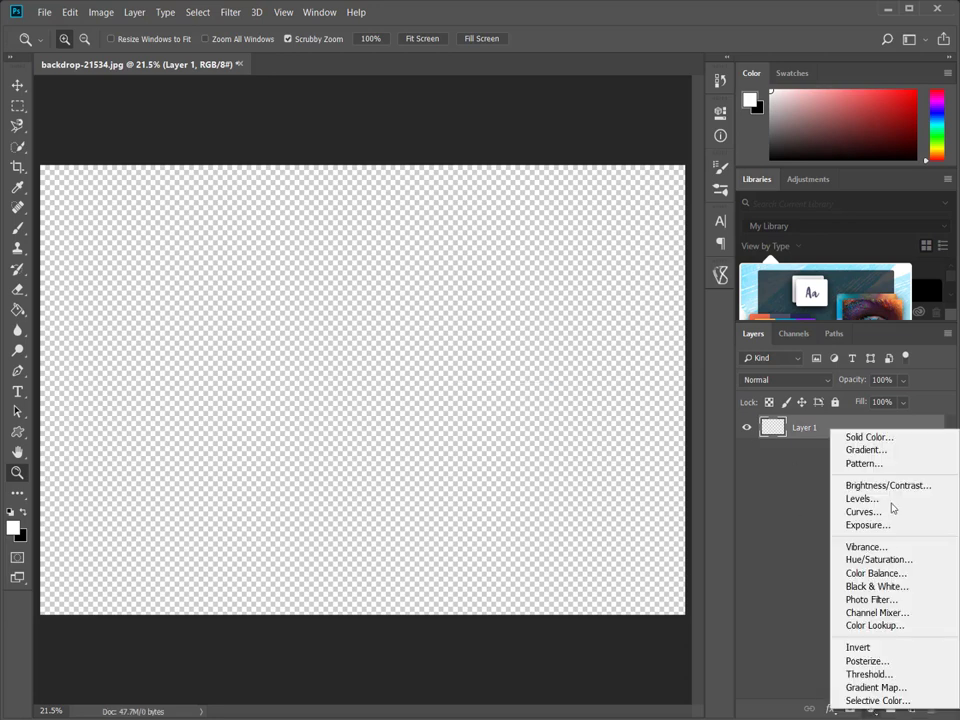
pyautogui.click(892, 437)
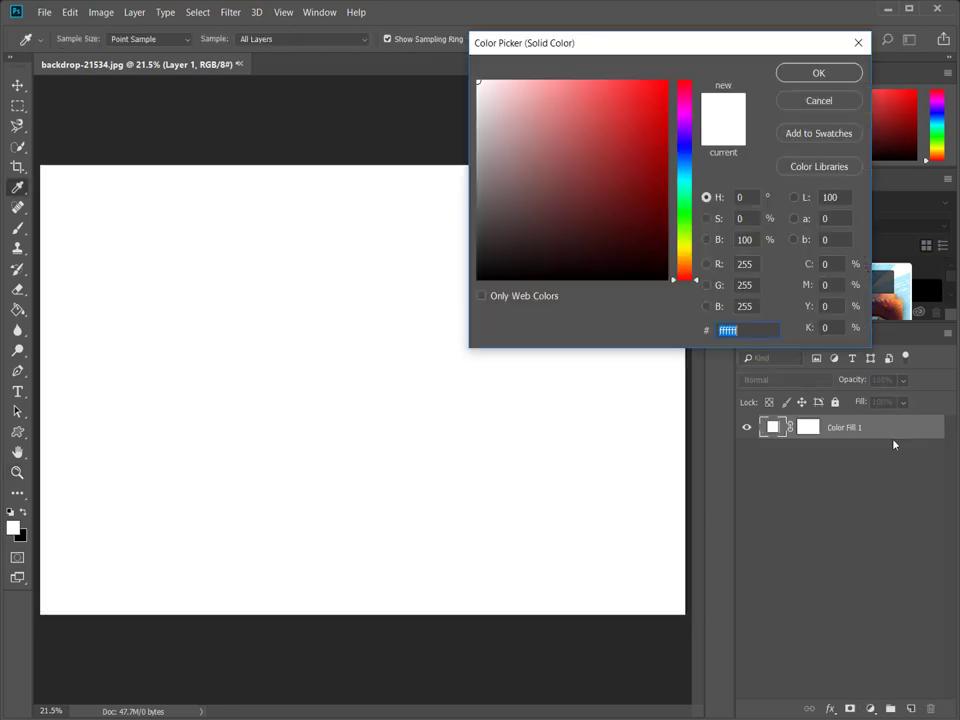
pyautogui.click(477, 196)
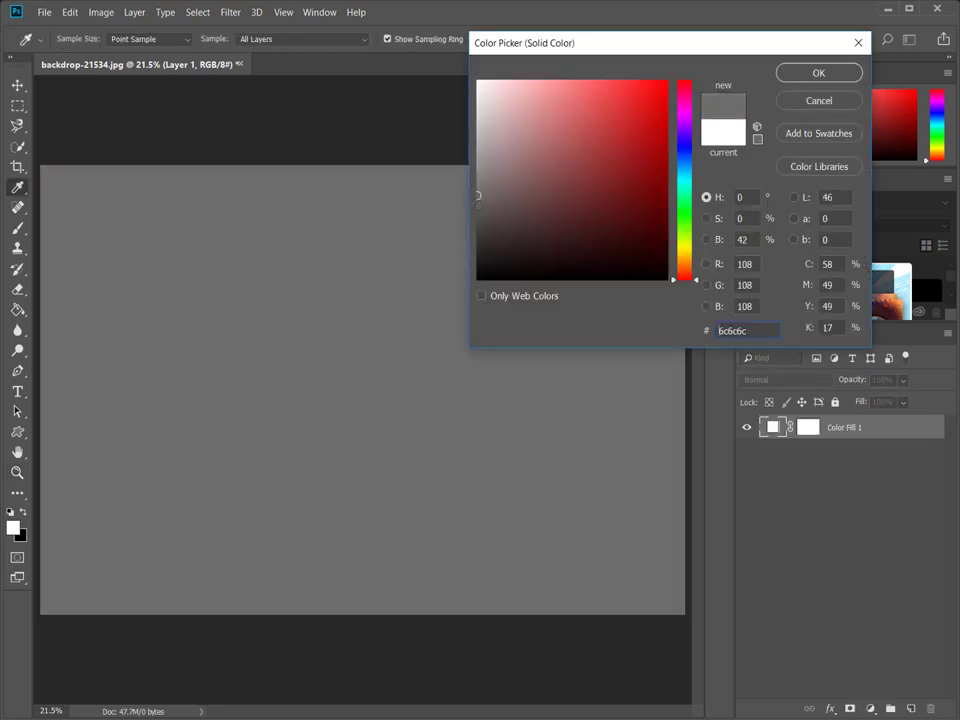
pyautogui.moveTo(477, 196); pyautogui.dragTo(478, 206)
pyautogui.click(789, 78)
pyautogui.press('z')
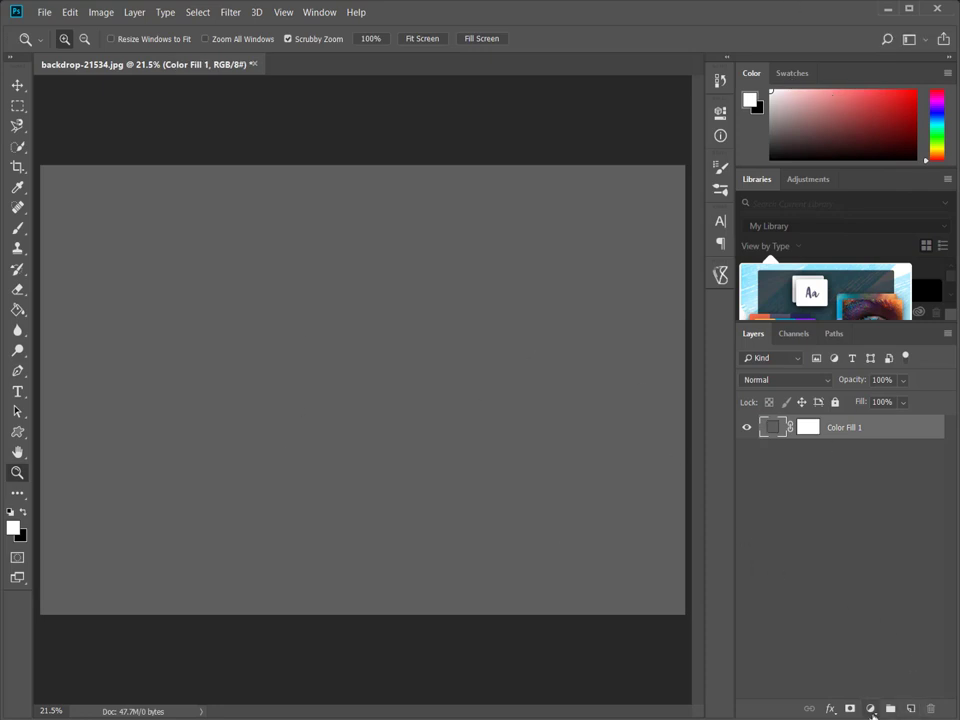
# Add a Pattern Fill layer using the LED RGB stripe pattern at 200% scale
pyautogui.click(870, 708)
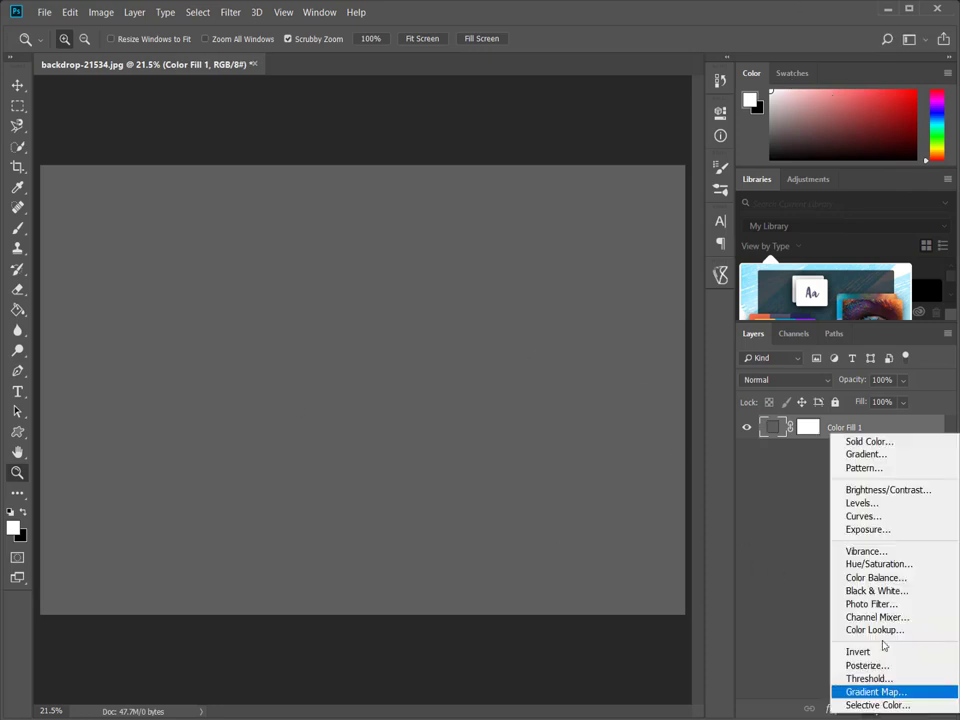
pyautogui.click(893, 469)
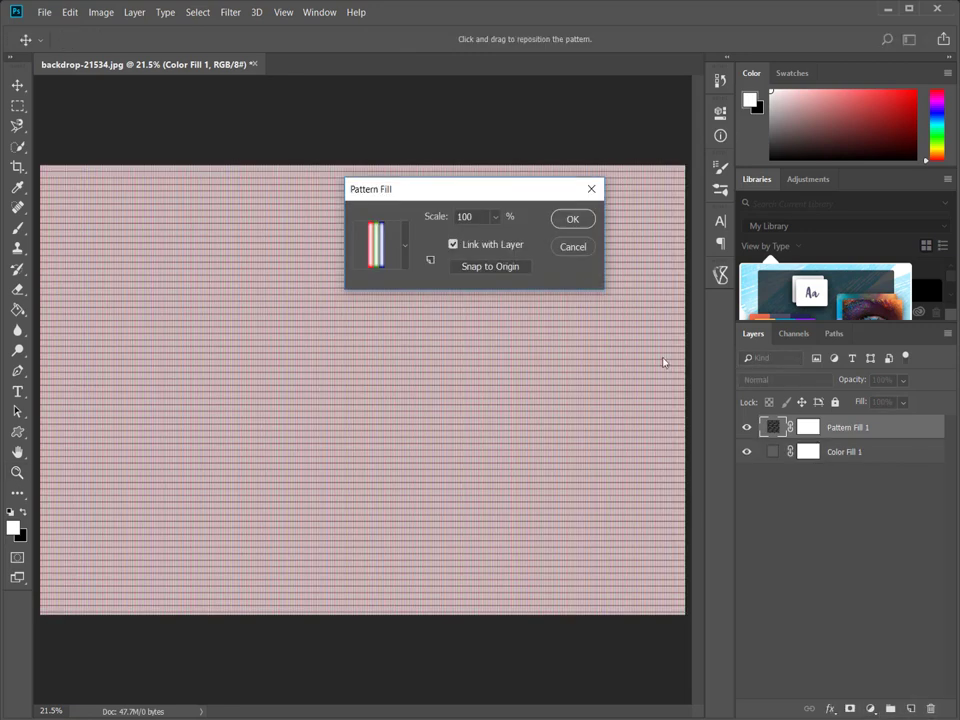
pyautogui.click(404, 253)
pyautogui.doubleClick(398, 345)
pyautogui.click(495, 218)
pyautogui.moveTo(495, 238)
pyautogui.mouseDown()
pyautogui.moveTo(520, 240)
pyautogui.moveTo(505, 241)
pyautogui.mouseUp()
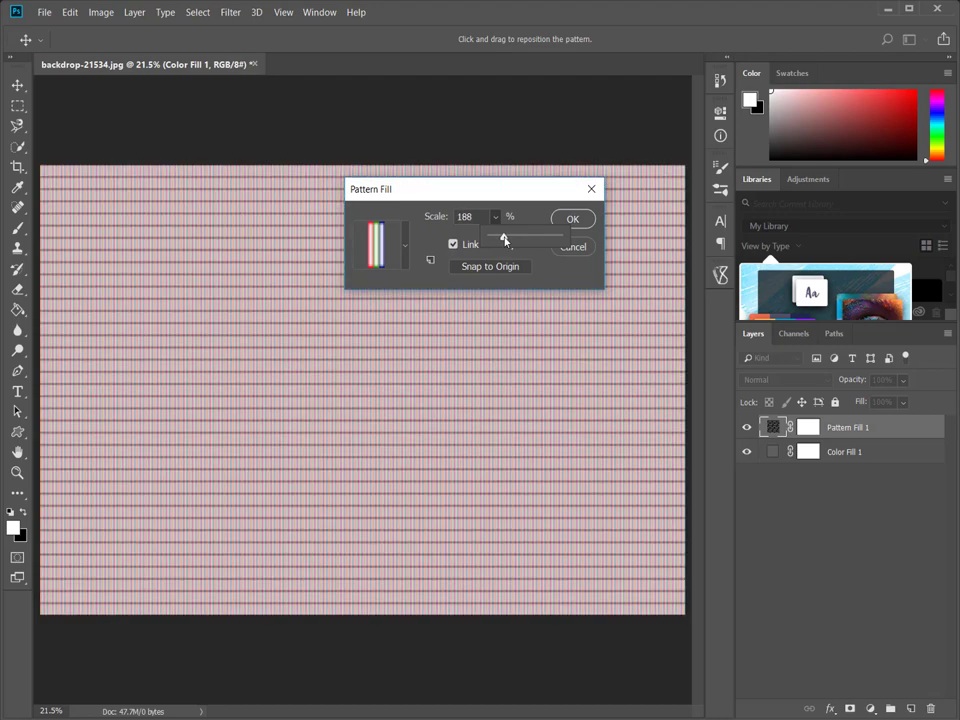
pyautogui.click(479, 230)
pyautogui.write('209')
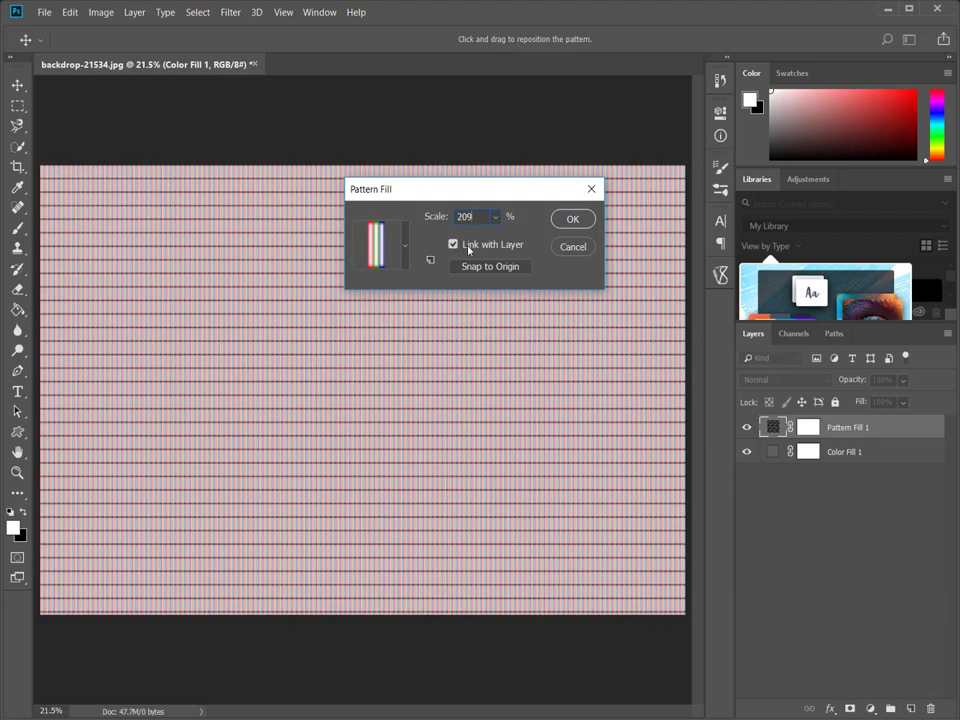
pyautogui.press('BackSpace')
pyautogui.write('0')
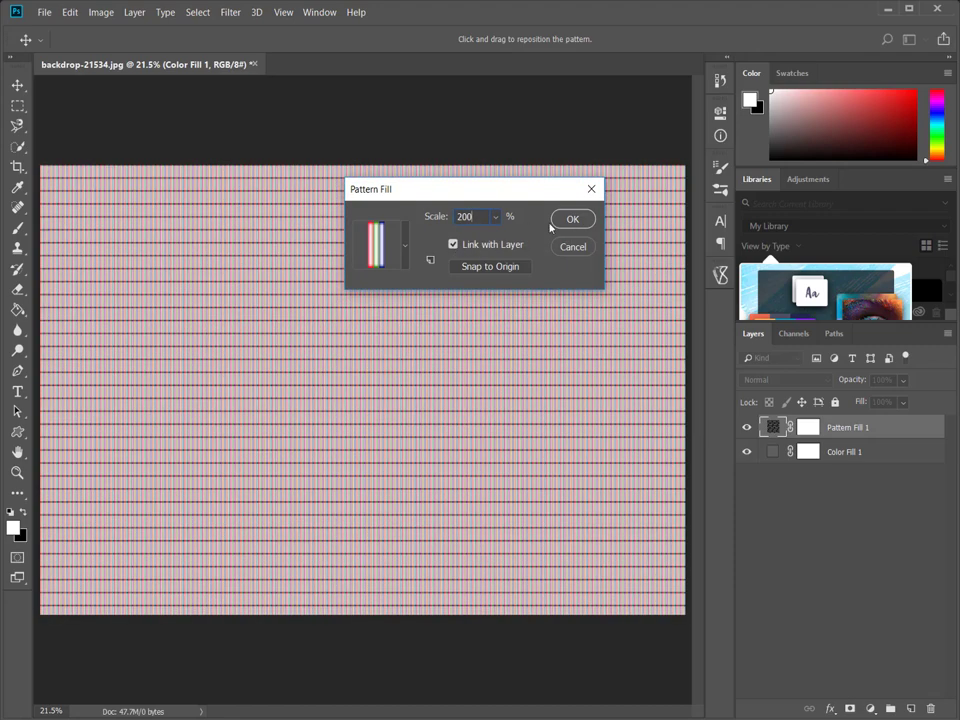
pyautogui.click(484, 268)
pyautogui.click(575, 218)
pyautogui.press('z')
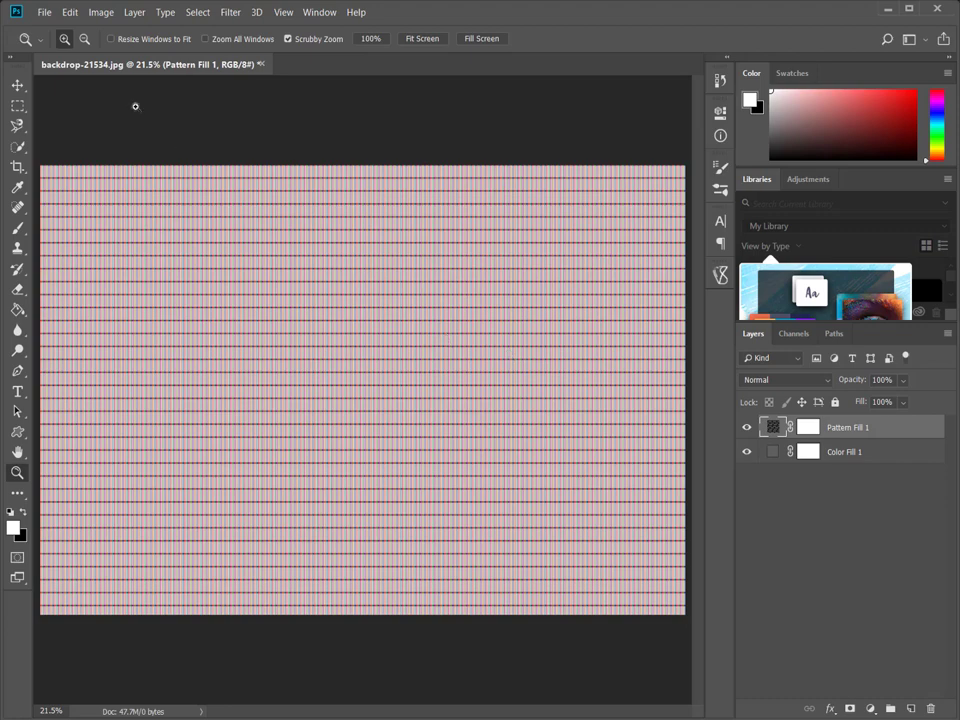
# Place the glitch screens texture embedded, stretched over the whole canvas, in Soft Light mode
pyautogui.click(44, 12)
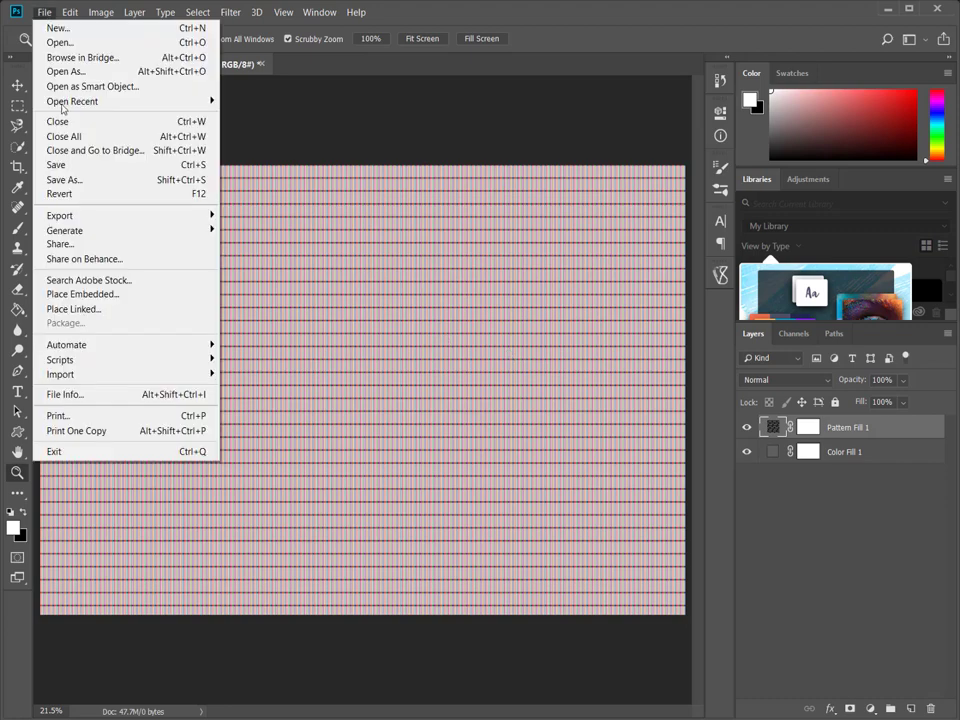
pyautogui.click(82, 294)
pyautogui.doubleClick(388, 215)
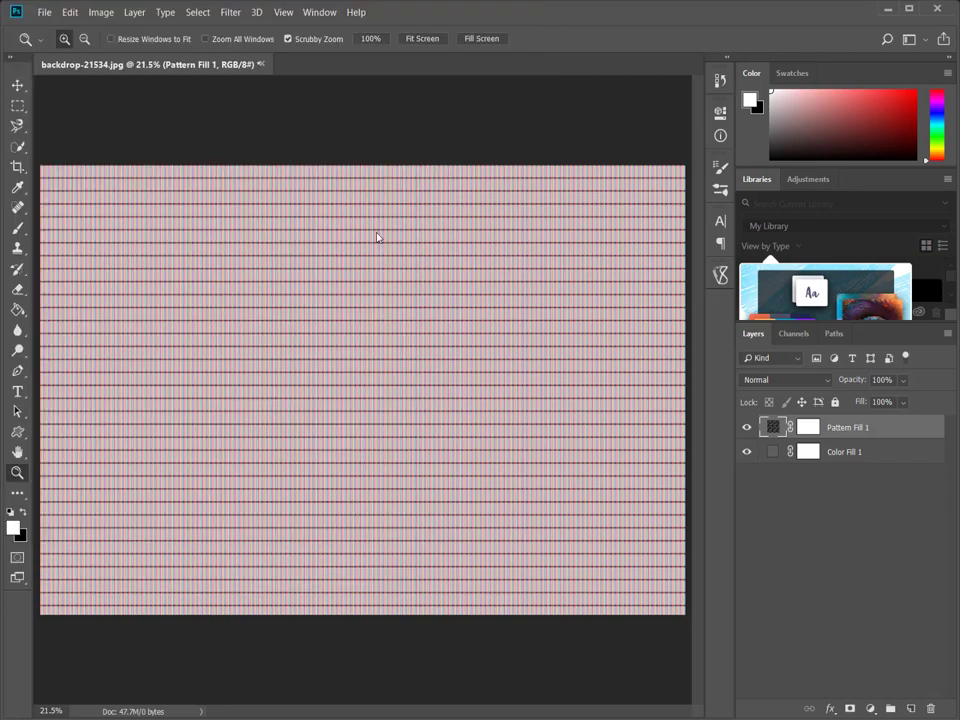
pyautogui.moveTo(262, 336); pyautogui.dragTo(40, 166)
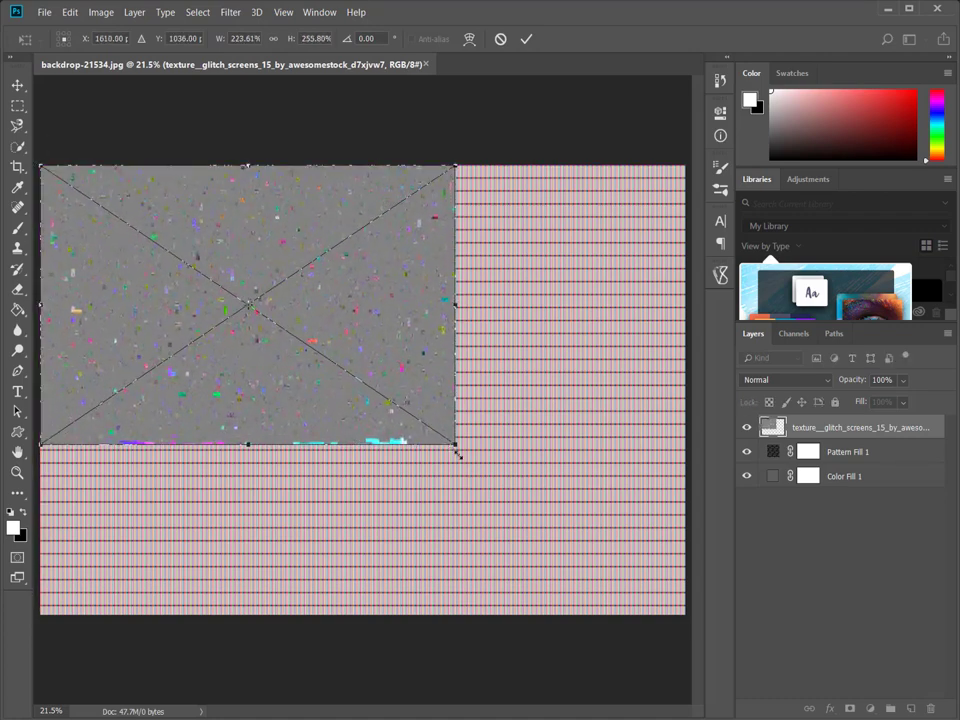
pyautogui.moveTo(456, 446); pyautogui.dragTo(685, 613)
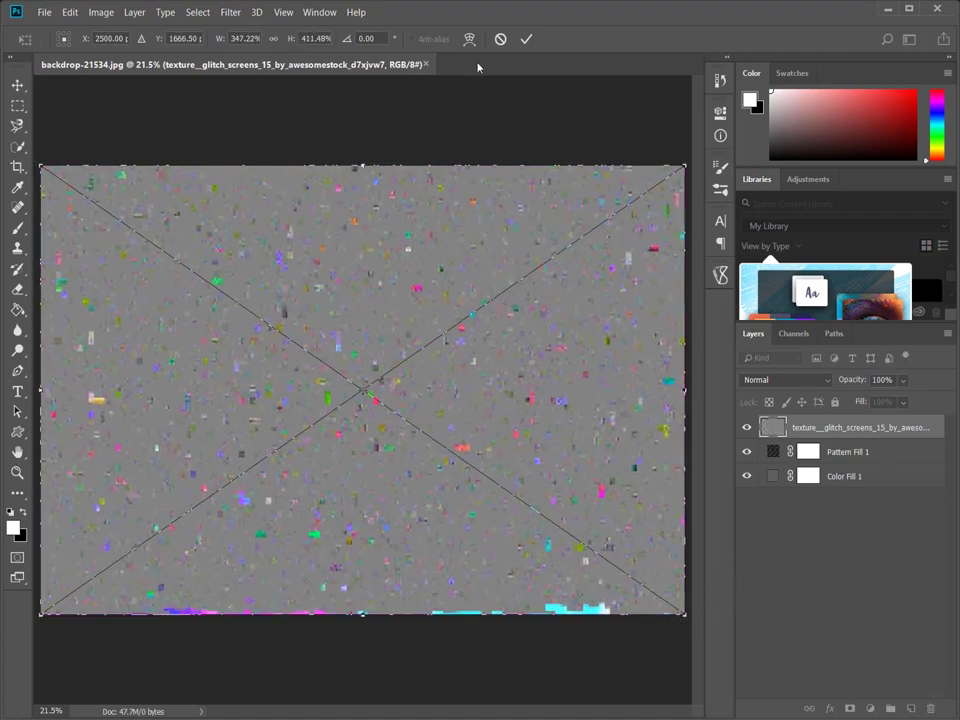
pyautogui.click(526, 39)
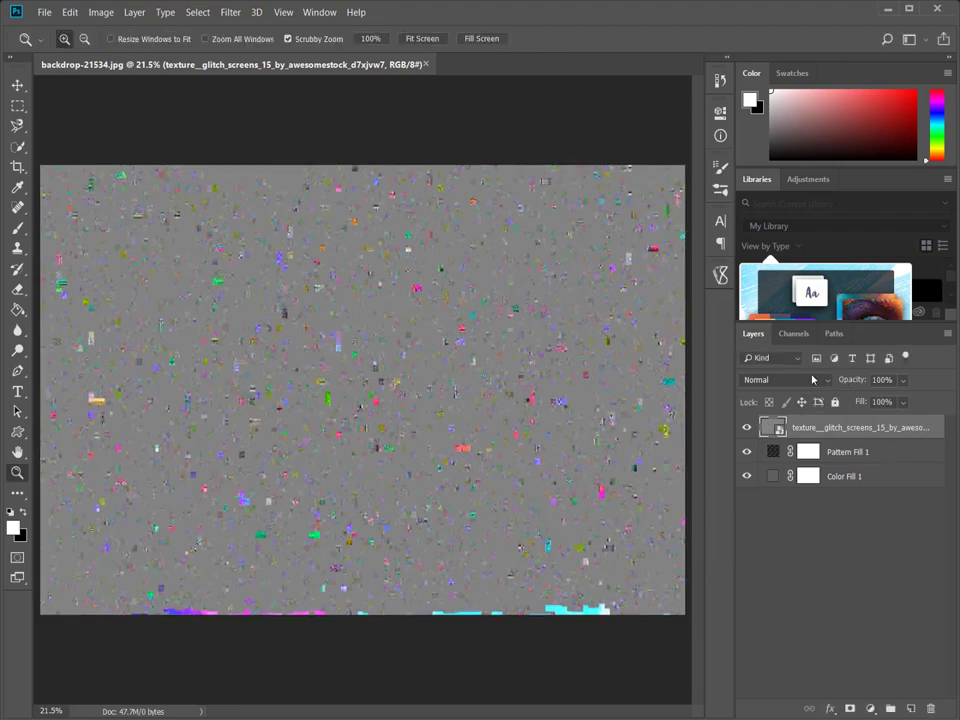
pyautogui.click(810, 380)
pyautogui.click(790, 196)
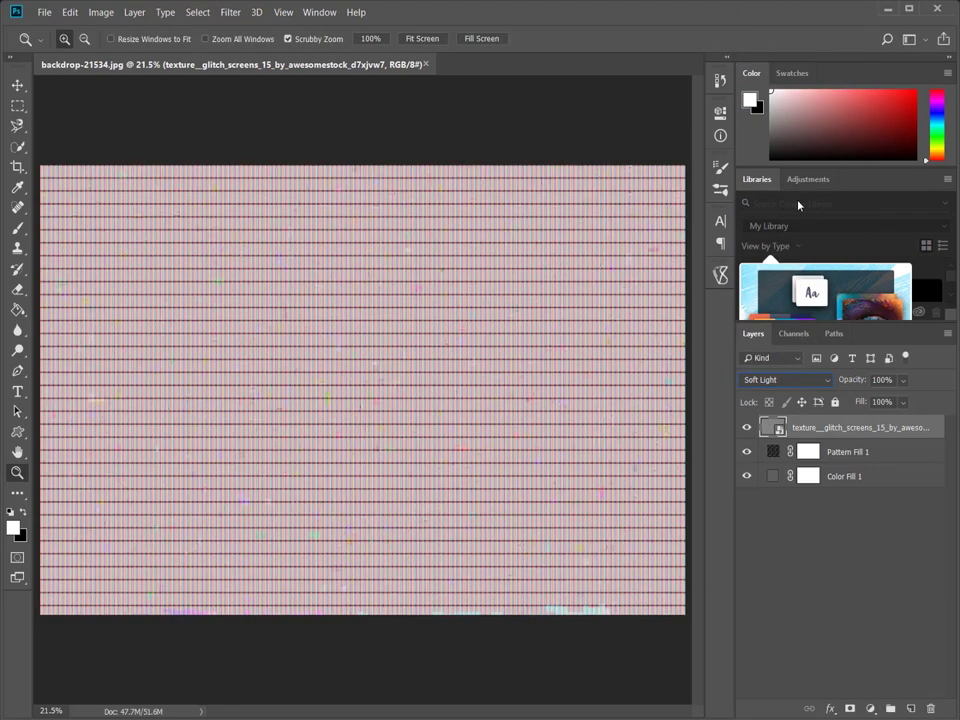
# Lower the Pattern Fill 1 layer's opacity to 66%
pyautogui.click(841, 455)
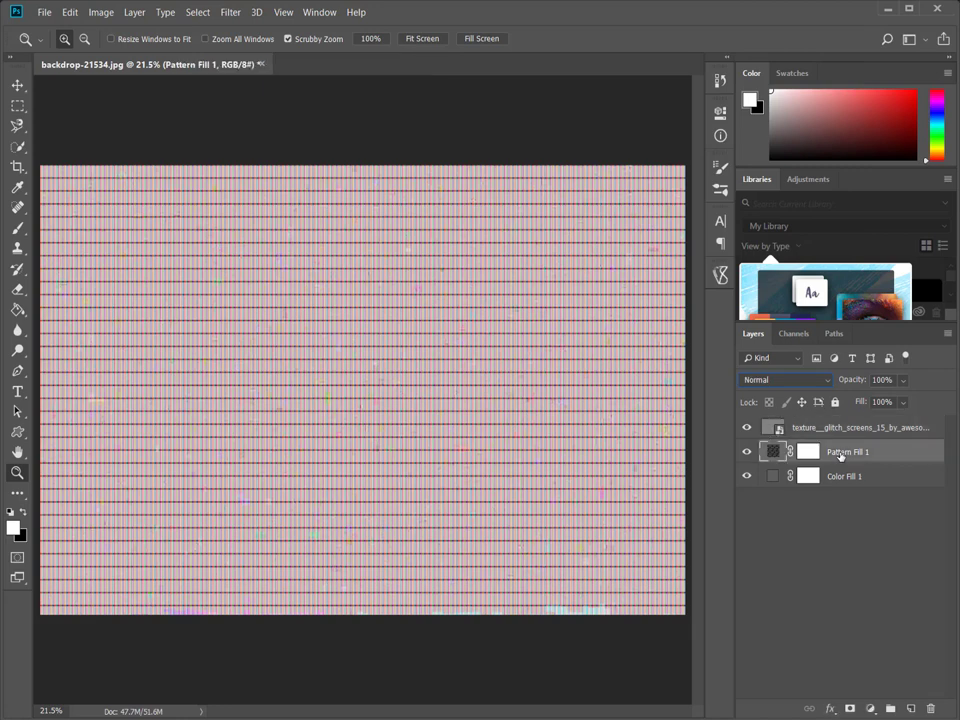
pyautogui.moveTo(843, 381); pyautogui.dragTo(827, 380)
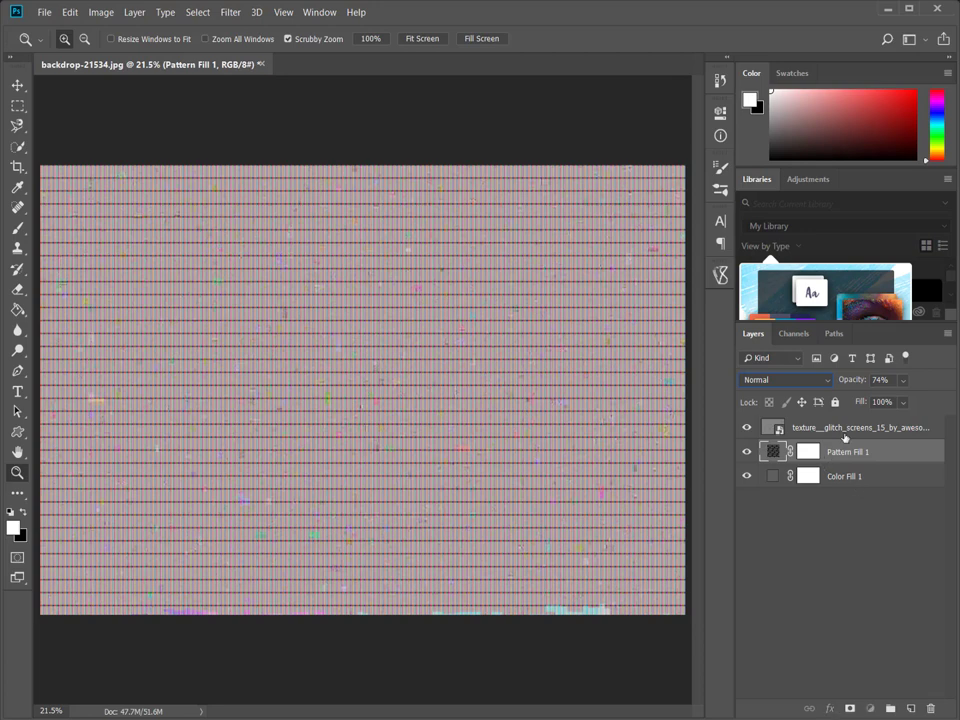
pyautogui.click(845, 428)
pyautogui.click(845, 452)
pyautogui.moveTo(853, 381); pyautogui.dragTo(847, 383)
pyautogui.click(845, 428)
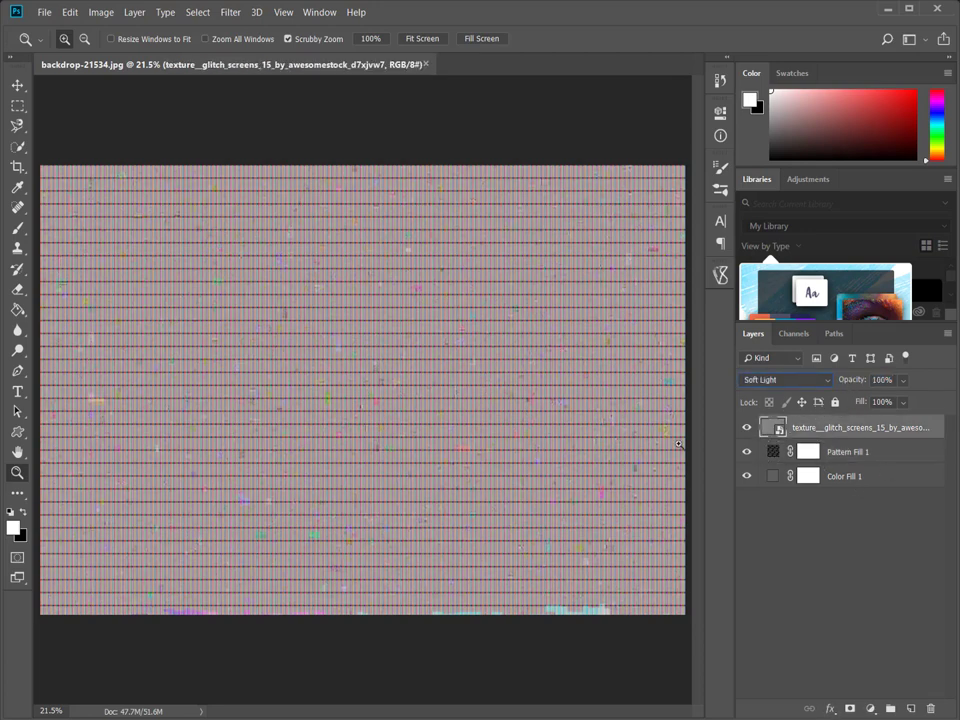
# Type 'LED LIGHT SCREEN' as a new text layer on the canvas
pyautogui.click(17, 391)
pyautogui.click(134, 357)
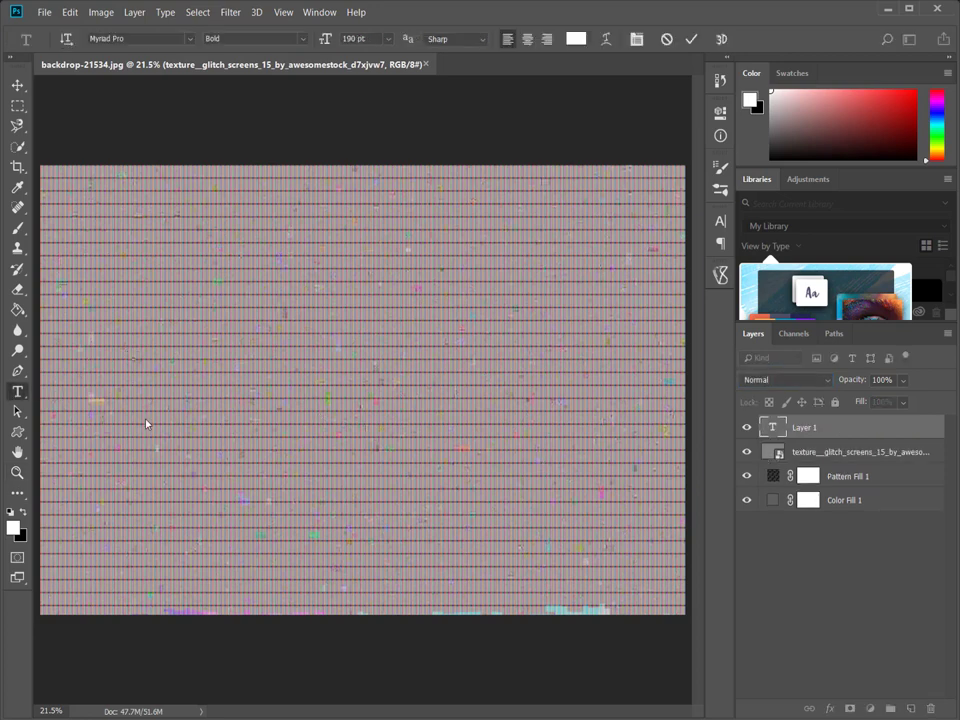
pyautogui.write('LE')
pyautogui.write('D LIG')
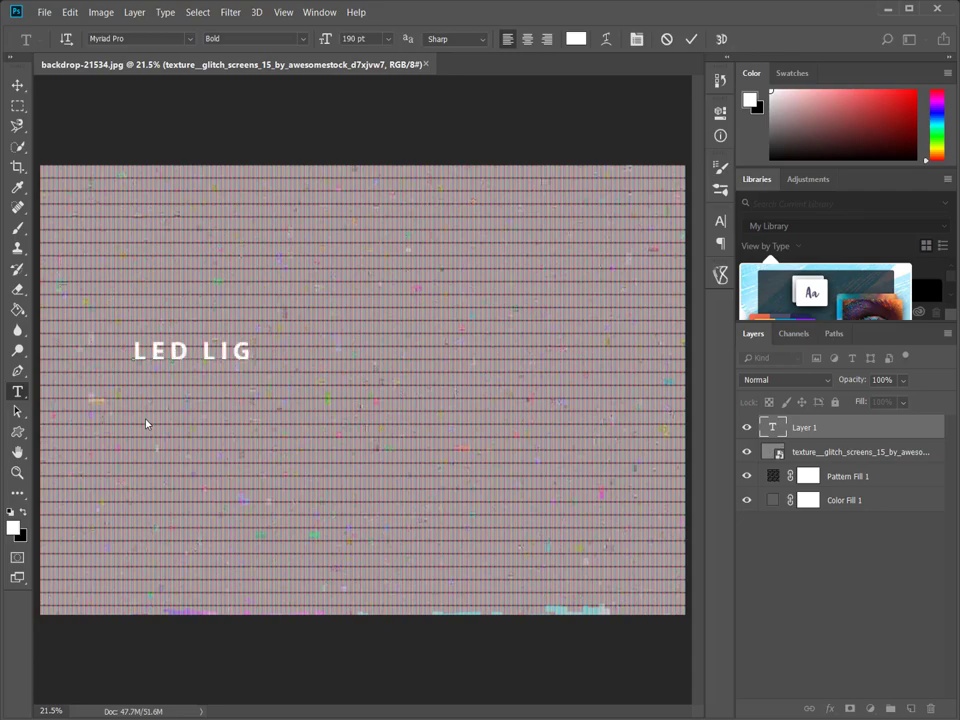
pyautogui.write('HT SCREEND')
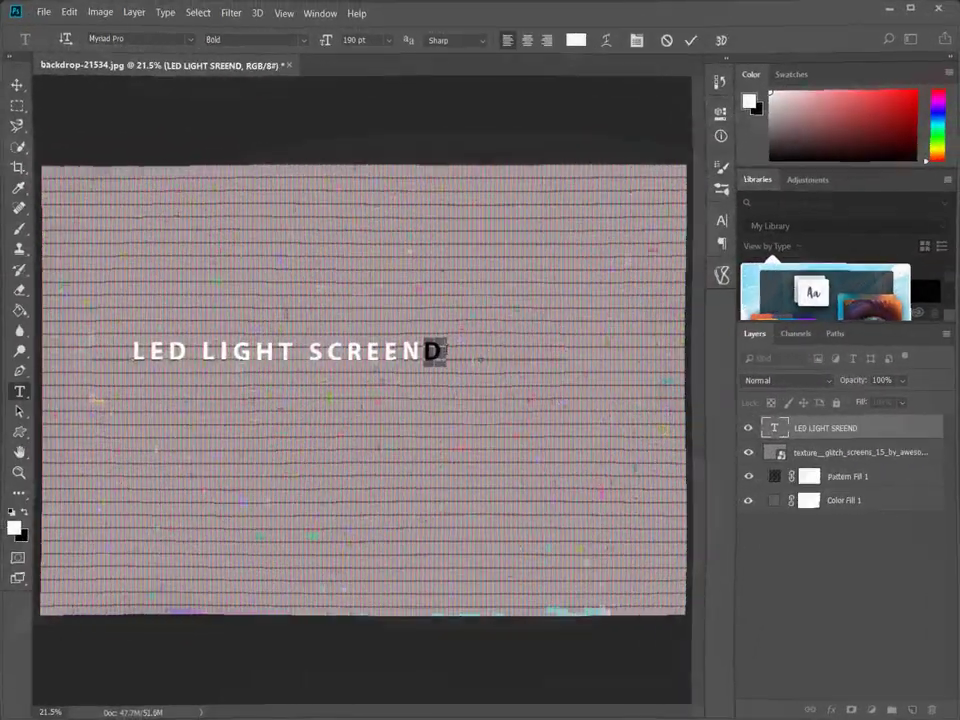
pyautogui.press('BackSpace')
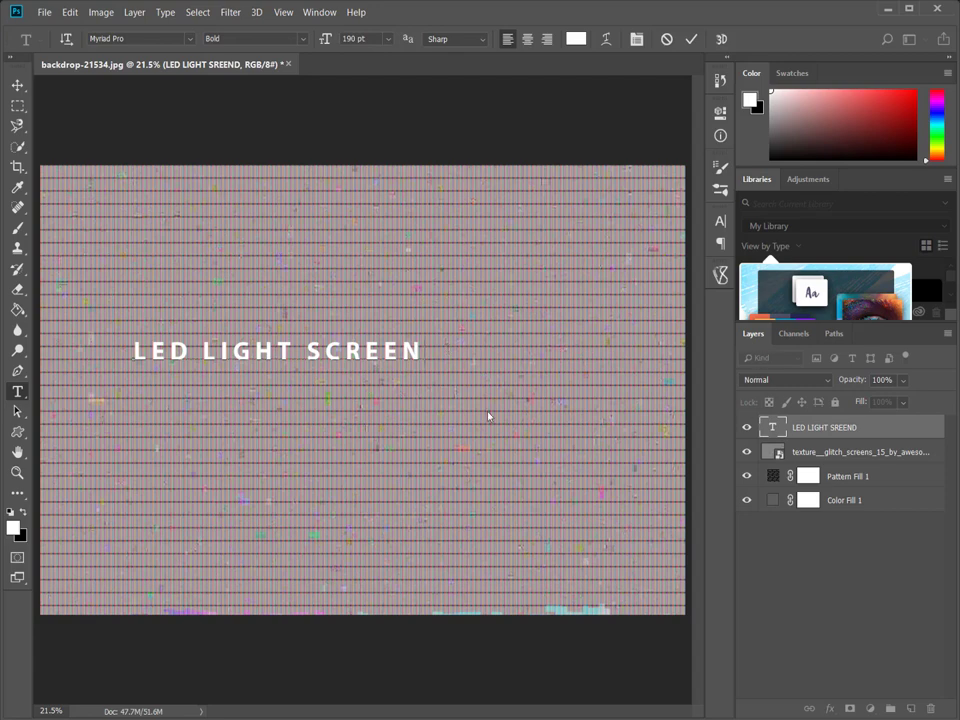
# Stretch the text wider and taller, then move it lower on the backdrop
pyautogui.press('ctrl')
pyautogui.hotkey('ctrl', 't')
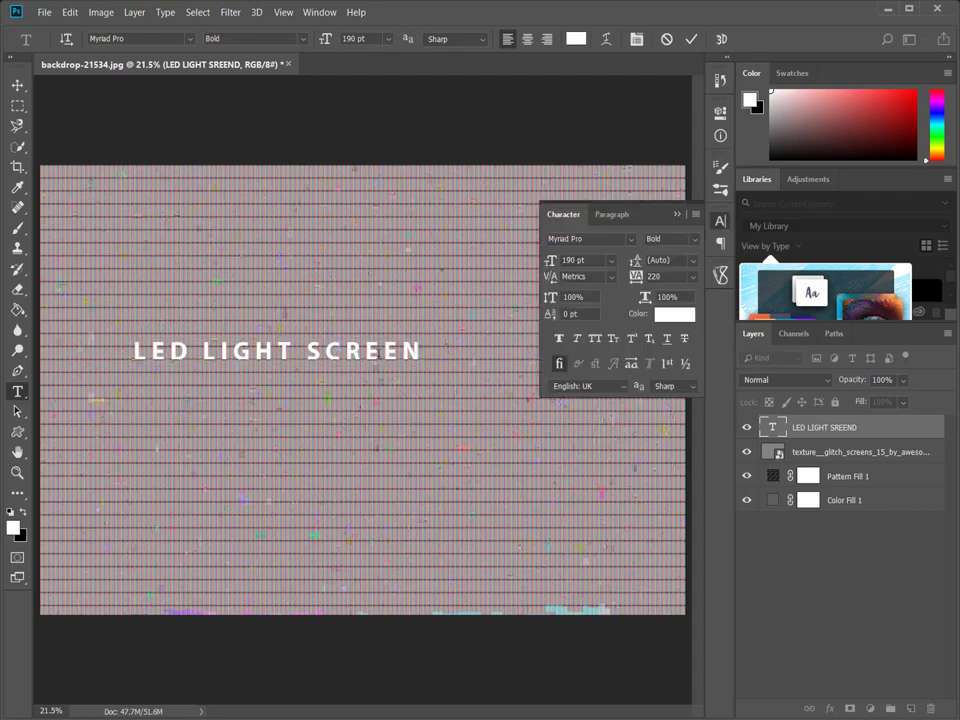
pyautogui.moveTo(428, 336); pyautogui.dragTo(641, 342)
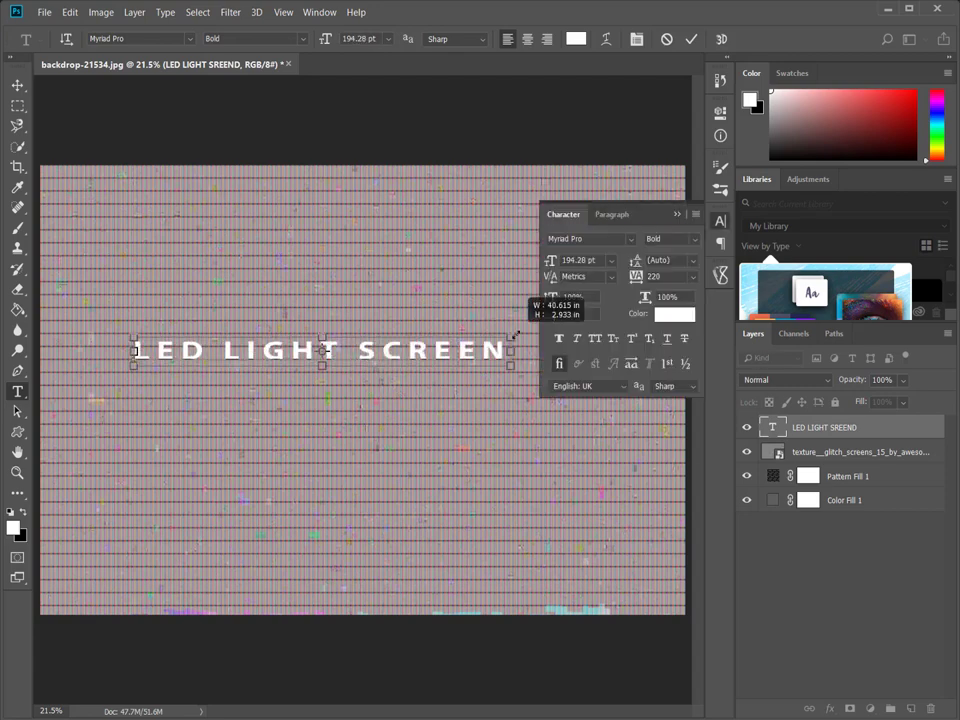
pyautogui.click(677, 216)
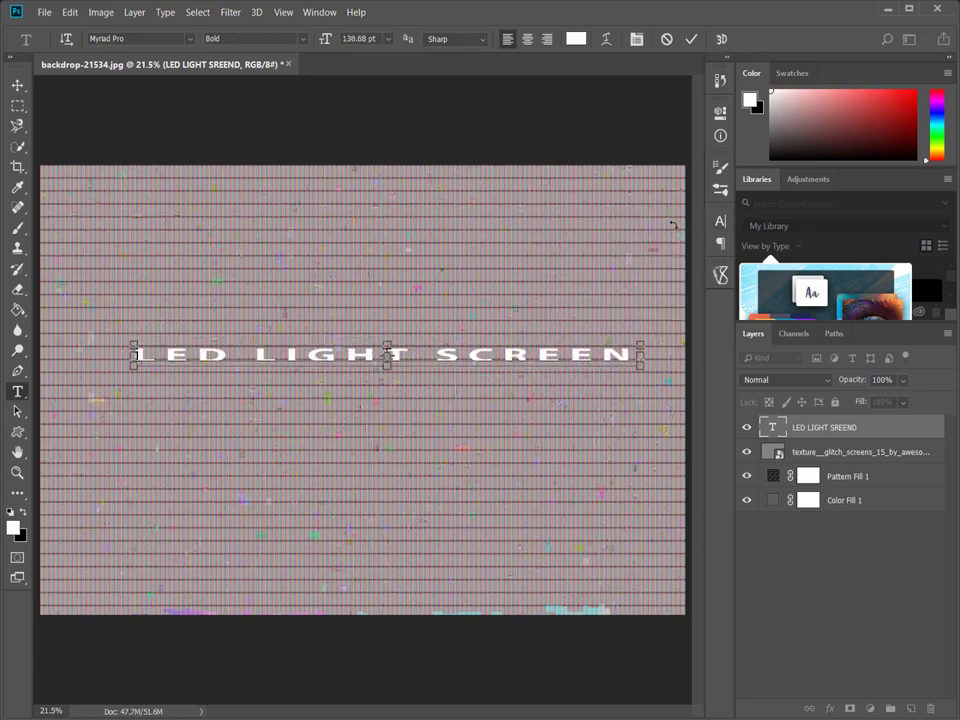
pyautogui.moveTo(638, 341); pyautogui.dragTo(662, 233)
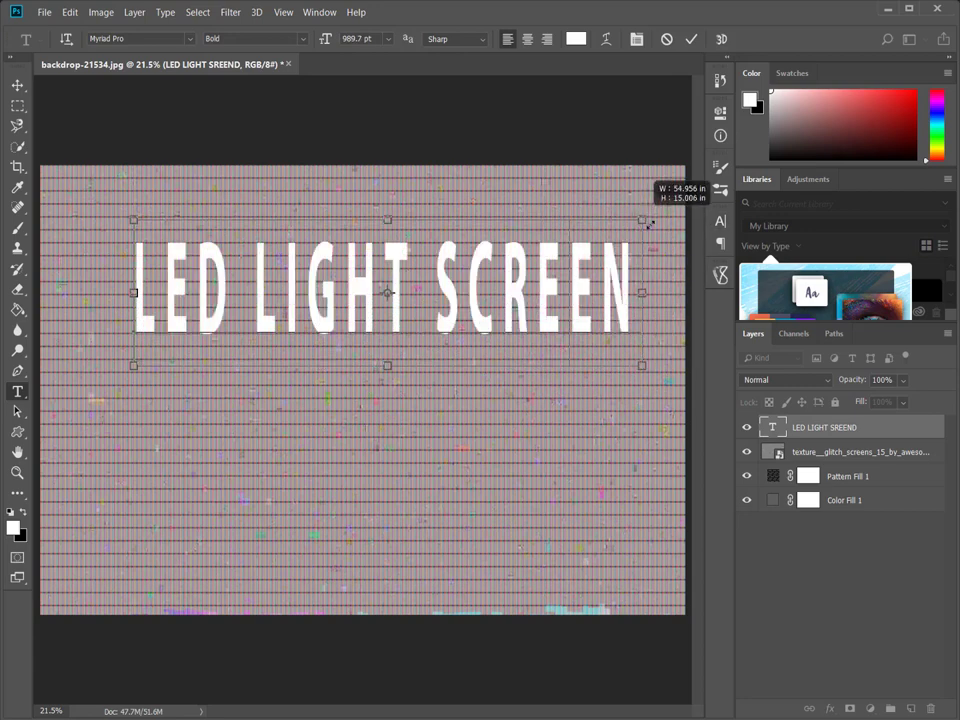
pyautogui.moveTo(595, 271); pyautogui.dragTo(517, 393)
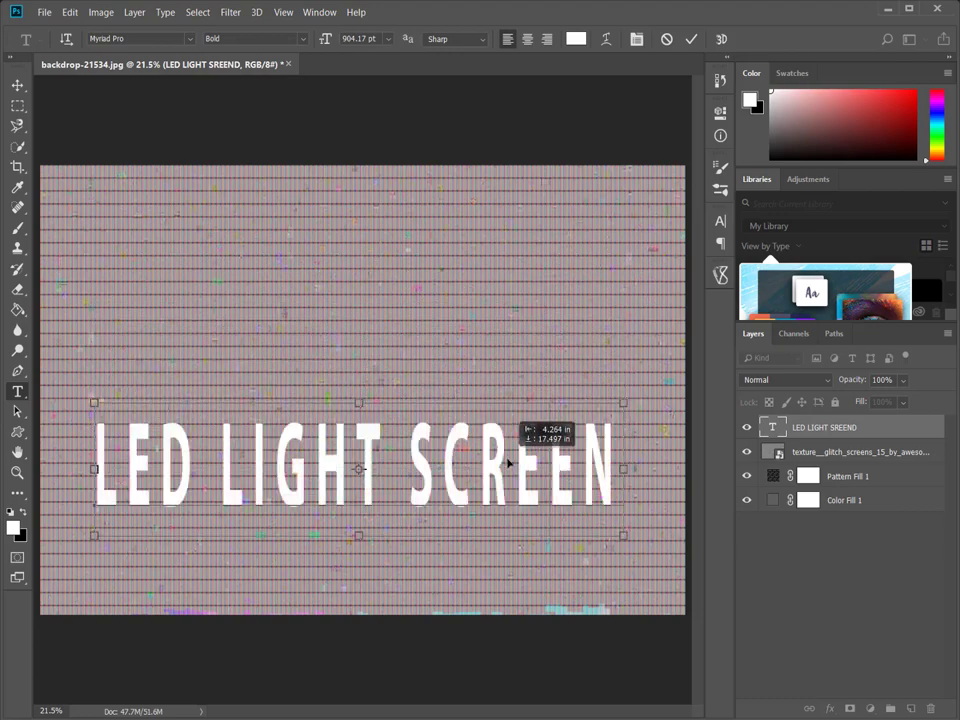
pyautogui.moveTo(517, 393); pyautogui.dragTo(508, 462)
# Enlarge the text to 1002.56 pt across most of the canvas width and commit it
pyautogui.moveTo(626, 319); pyautogui.dragTo(654, 336)
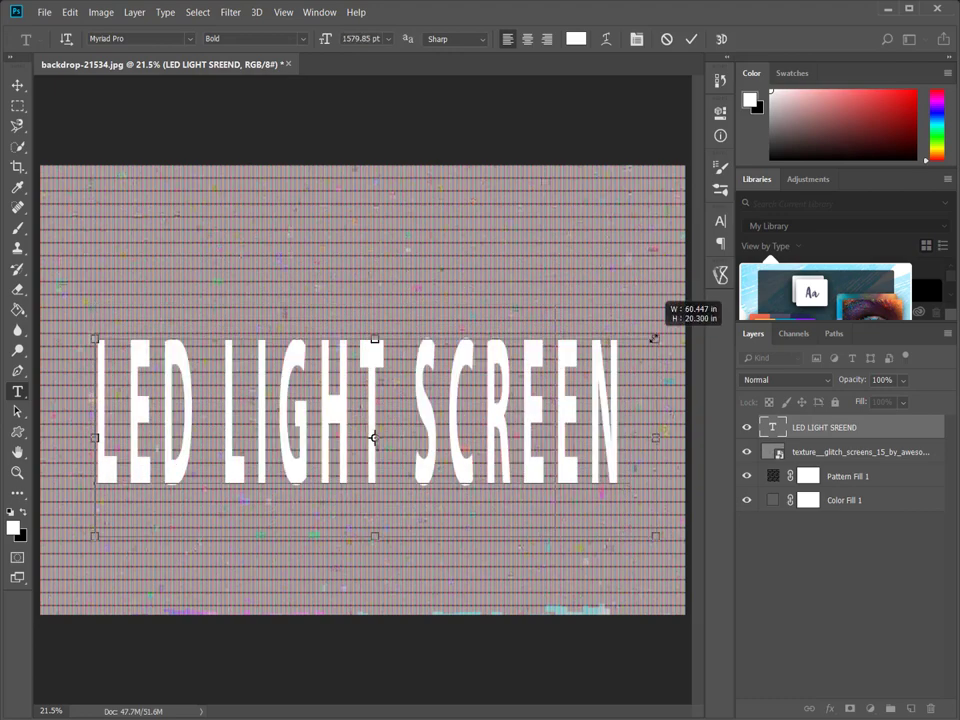
pyautogui.moveTo(572, 431); pyautogui.dragTo(545, 370)
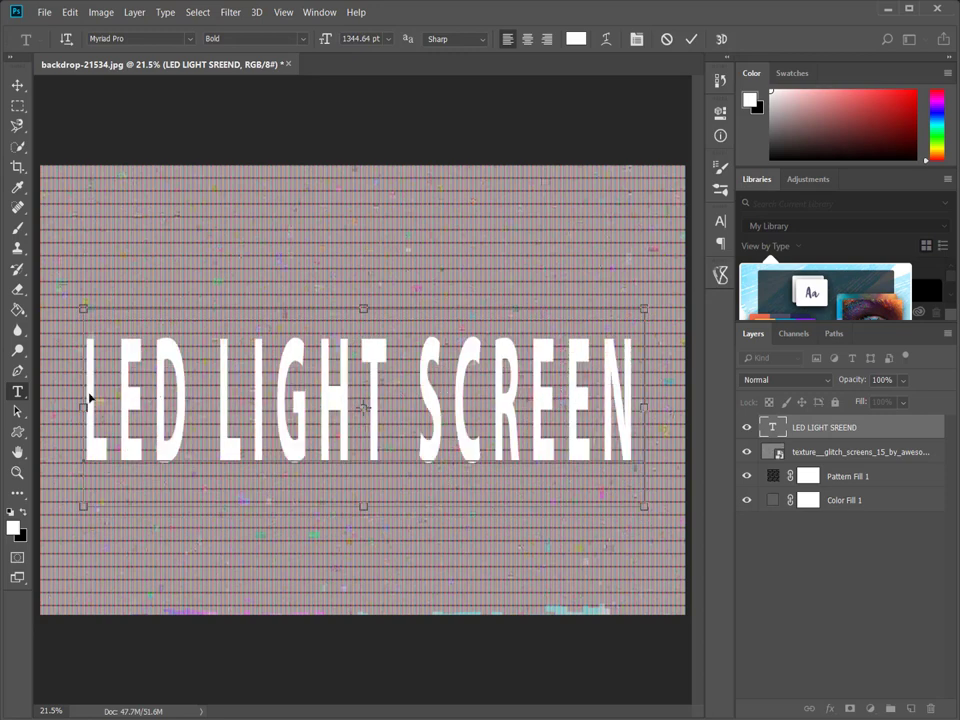
pyautogui.moveTo(84, 407); pyautogui.dragTo(47, 405)
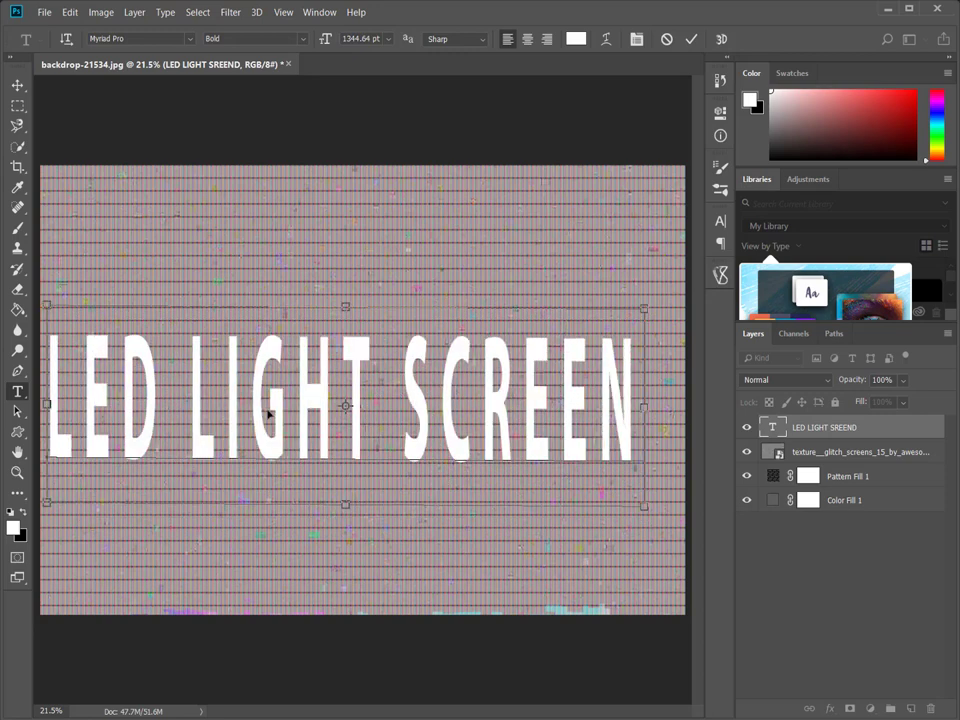
pyautogui.moveTo(291, 386); pyautogui.dragTo(336, 378)
pyautogui.moveTo(391, 300); pyautogui.dragTo(392, 350)
pyautogui.moveTo(377, 412); pyautogui.dragTo(363, 384)
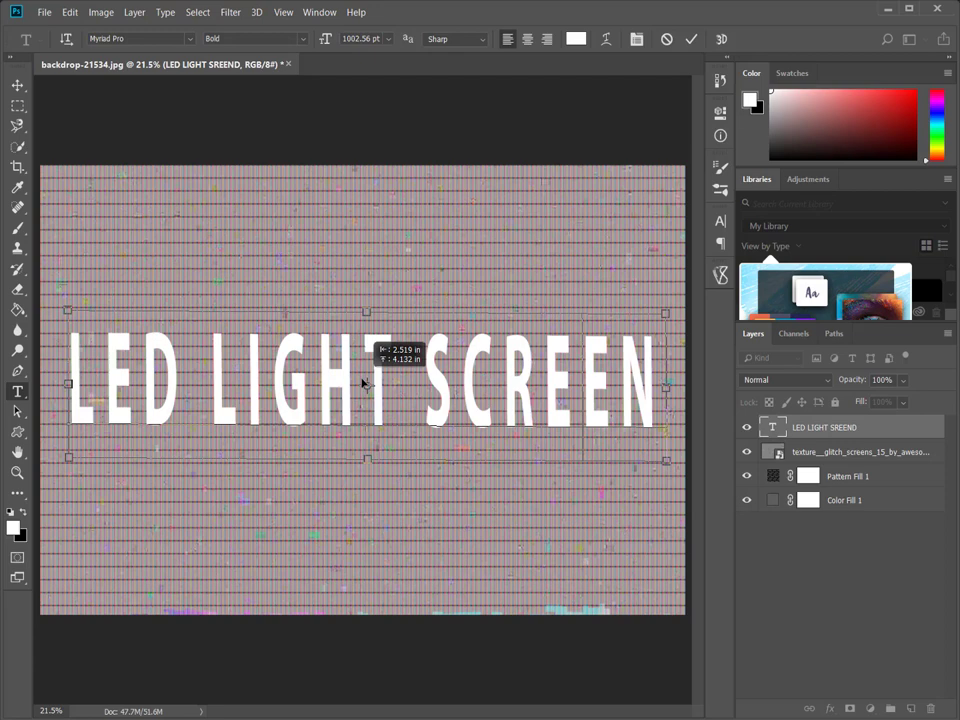
pyautogui.click(690, 40)
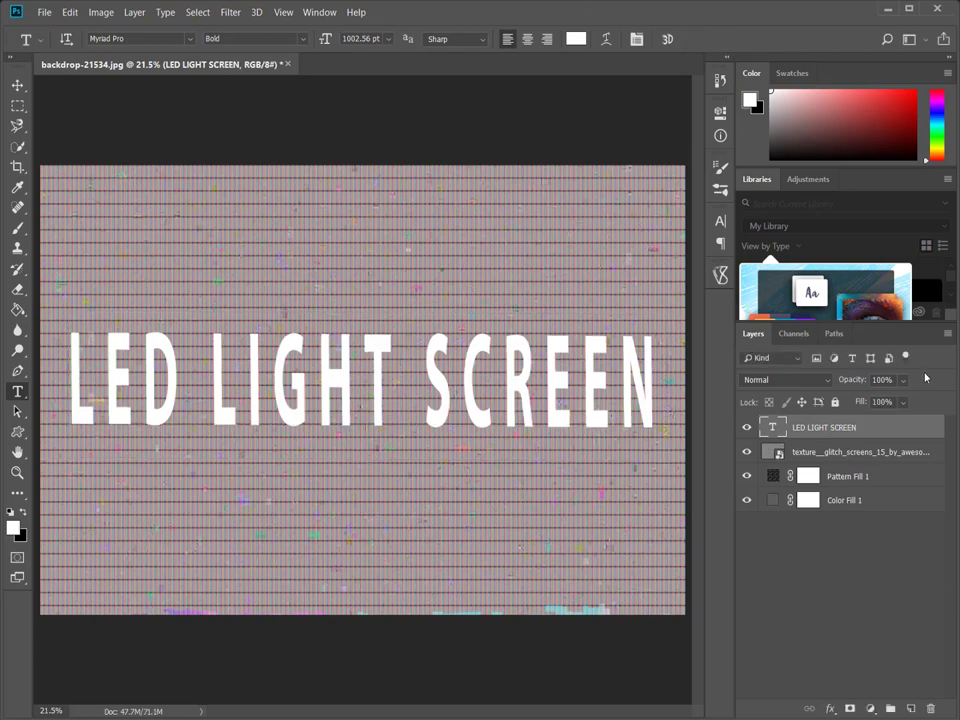
# Duplicate the text layer, hide the copy, and reselect the original
pyautogui.hotkey('ctrl', 'j')
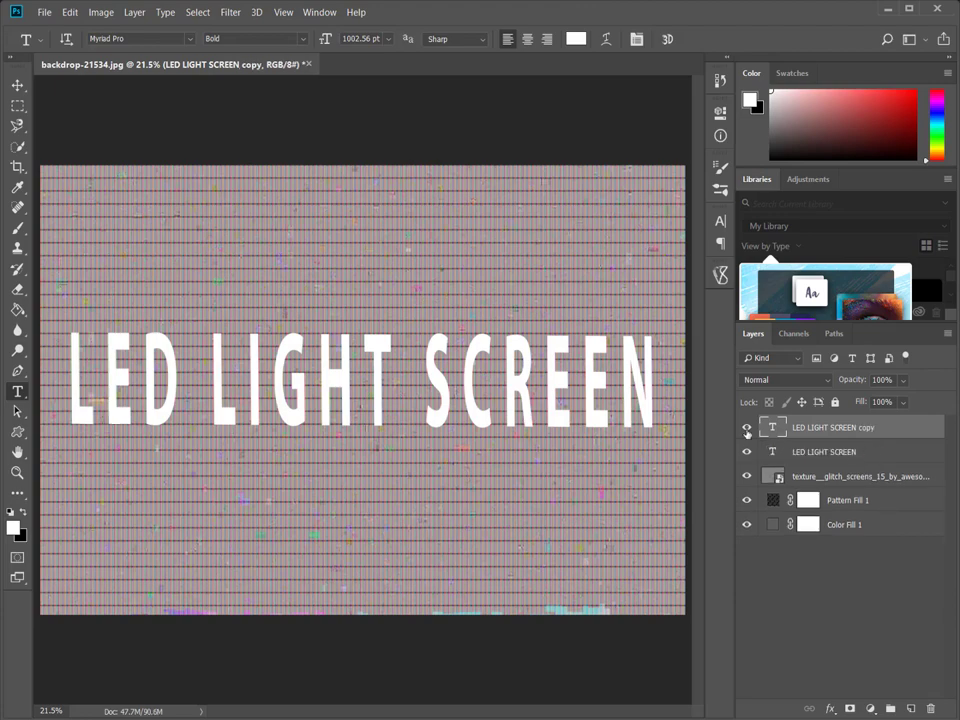
pyautogui.click(746, 427)
pyautogui.click(803, 456)
# Give the original text a white Normal Outer Glow: 67% opacity, 0 spread, 101 px size
pyautogui.rightClick(803, 456)
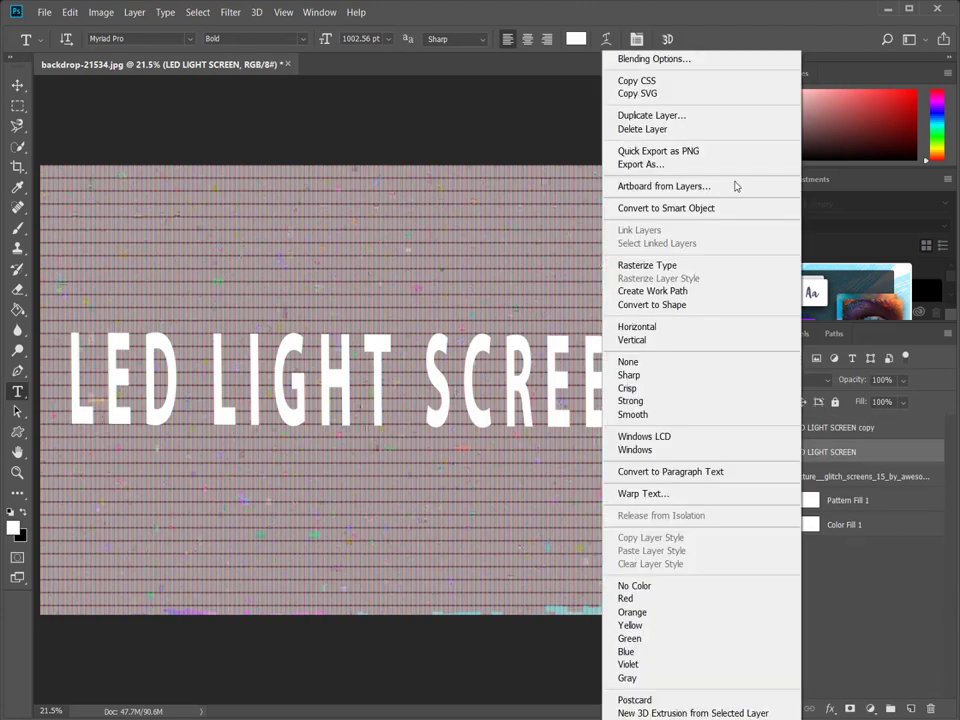
pyautogui.click(700, 58)
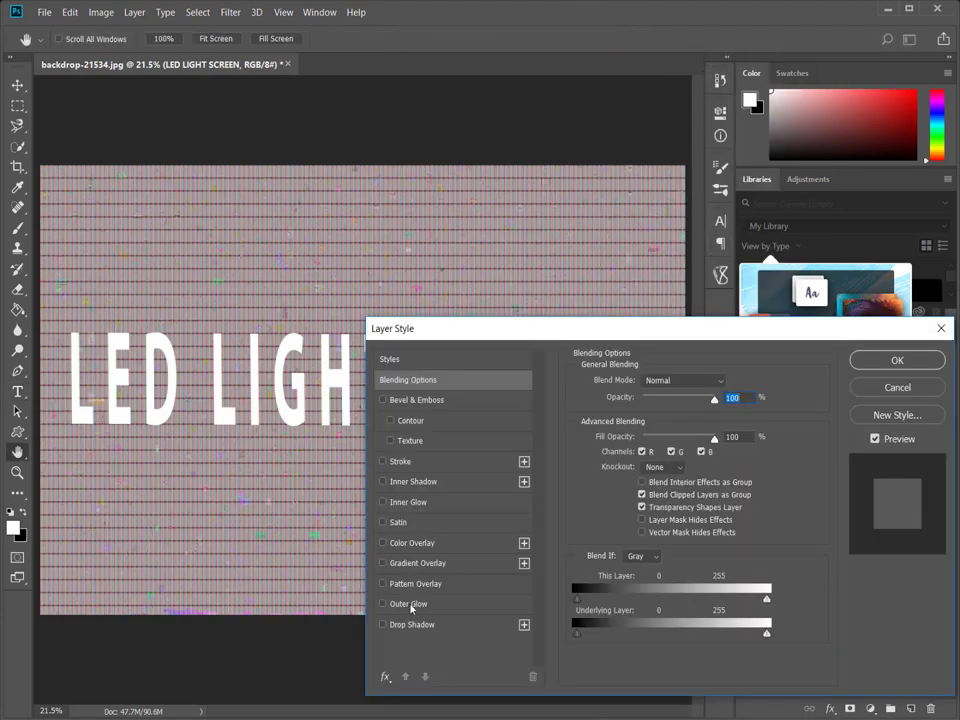
pyautogui.click(405, 606)
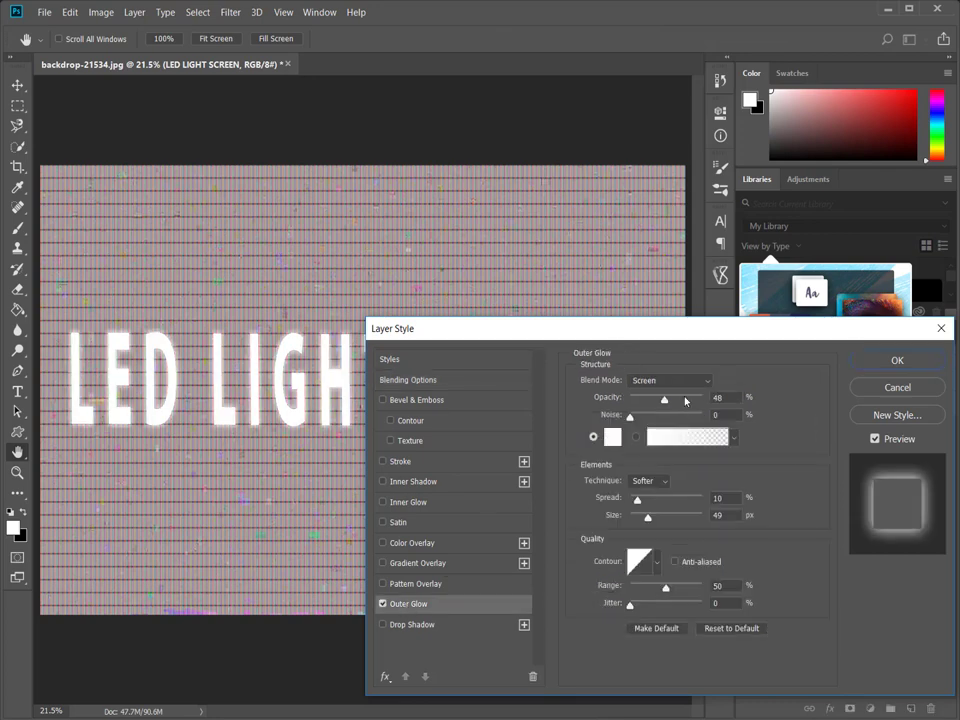
pyautogui.moveTo(685, 400)
pyautogui.mouseDown()
pyautogui.moveTo(654, 402)
pyautogui.moveTo(671, 405)
pyautogui.mouseUp()
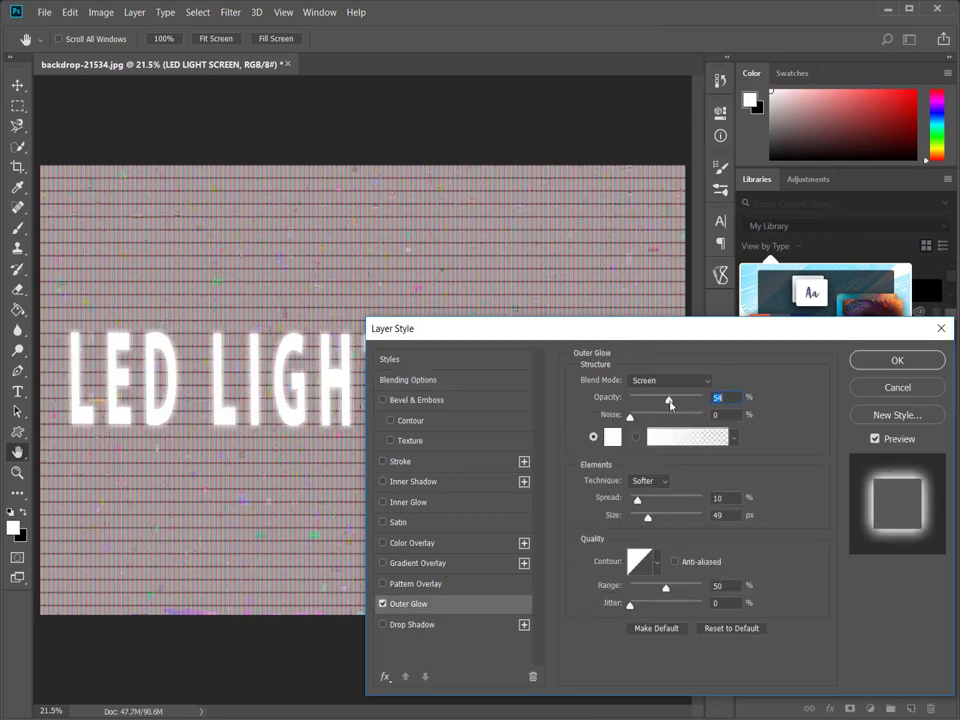
pyautogui.click(668, 381)
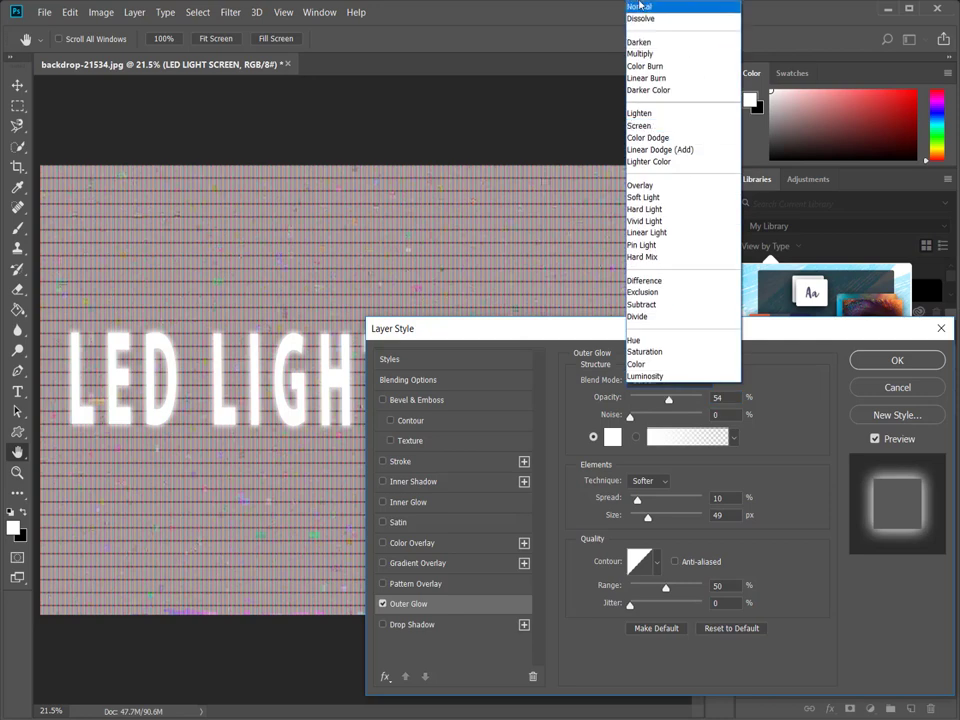
pyautogui.click(641, 6)
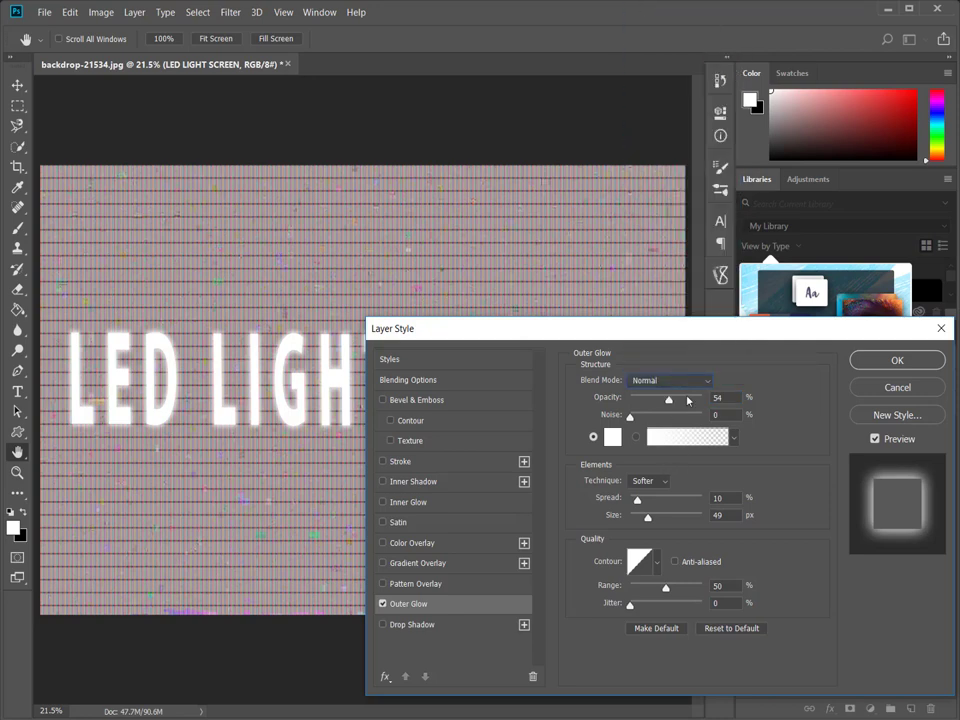
pyautogui.click(688, 401)
pyautogui.moveTo(686, 401); pyautogui.dragTo(682, 402)
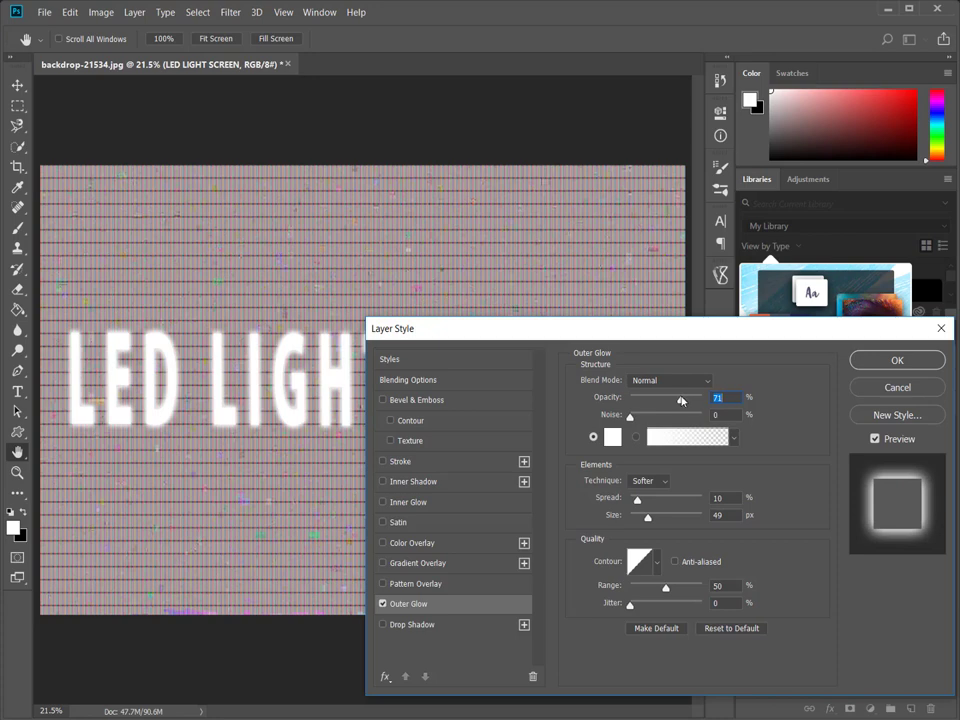
pyautogui.moveTo(637, 498); pyautogui.dragTo(666, 526)
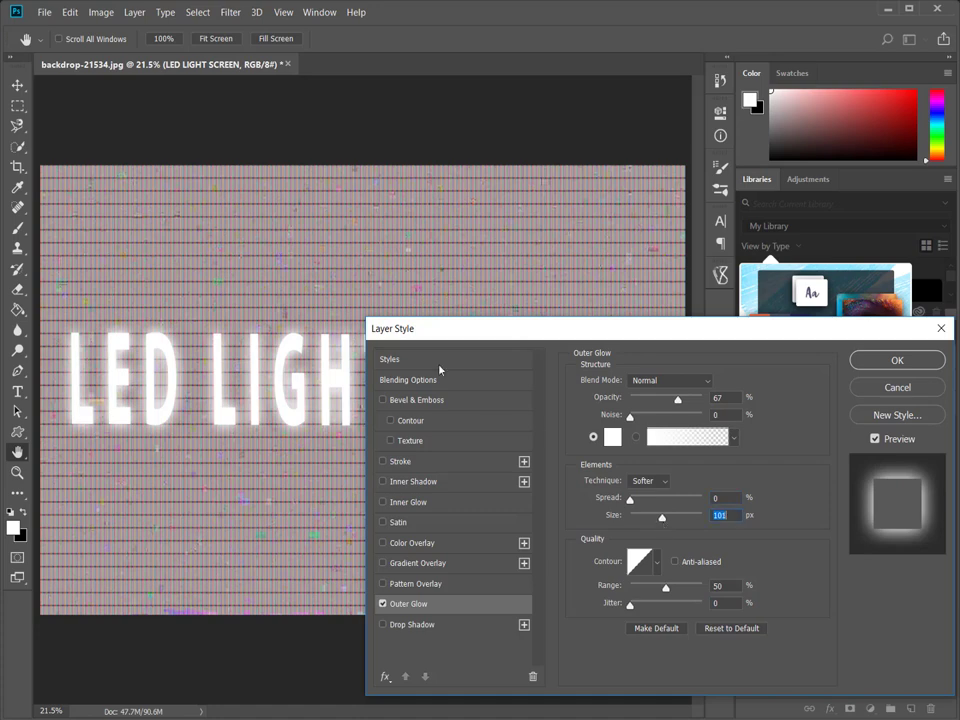
pyautogui.click(897, 360)
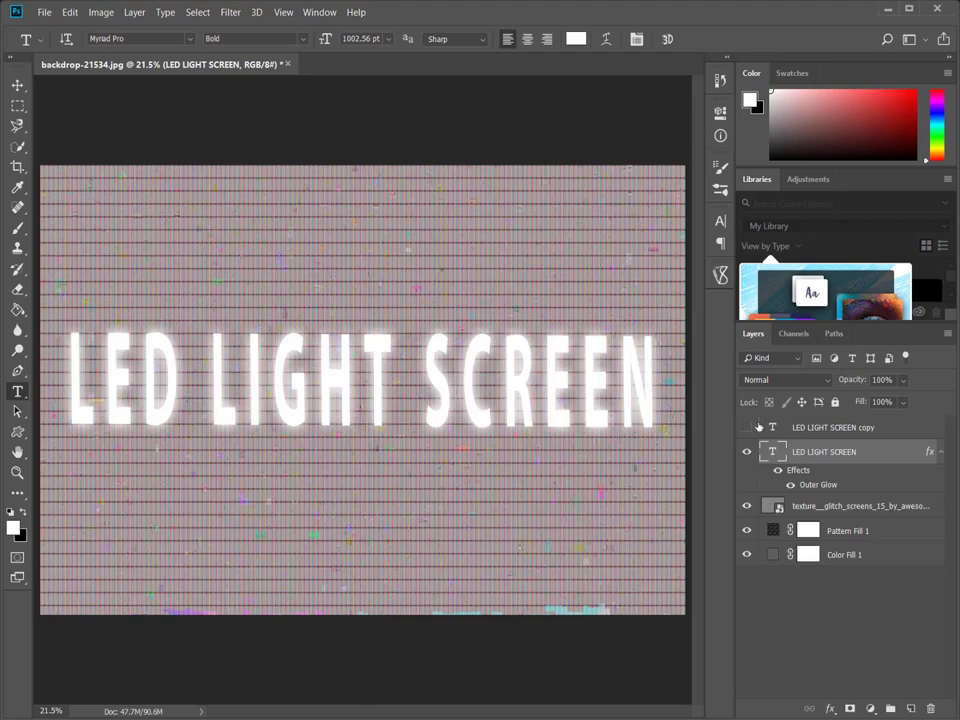
# Add a pale off-white Color Overlay at 25% opacity to the copy text layer
pyautogui.click(812, 427)
pyautogui.rightClick(812, 427)
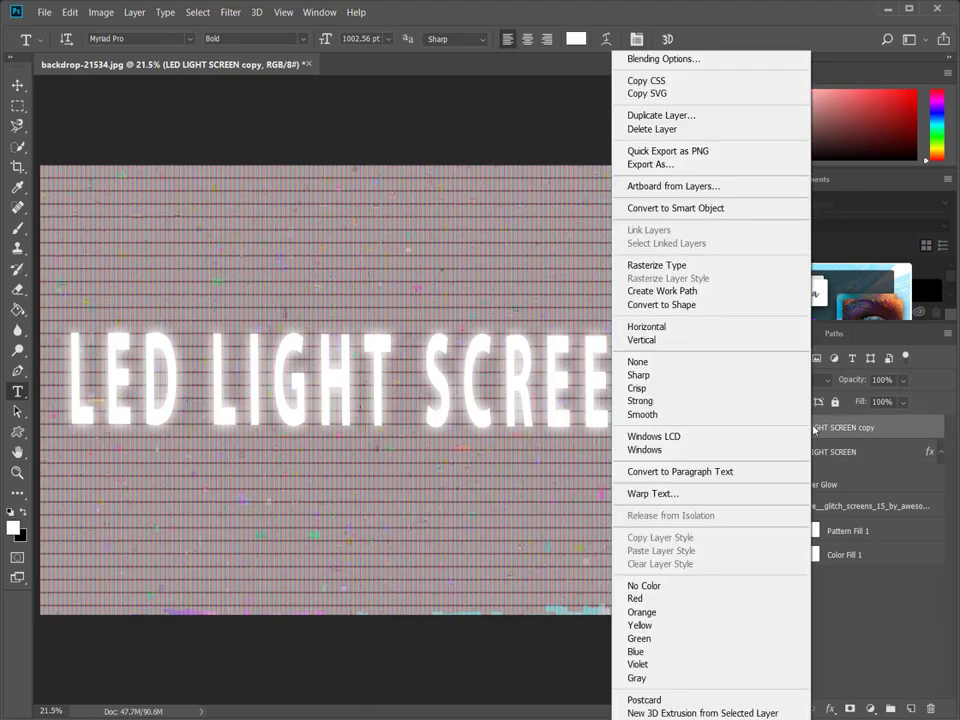
pyautogui.click(708, 68)
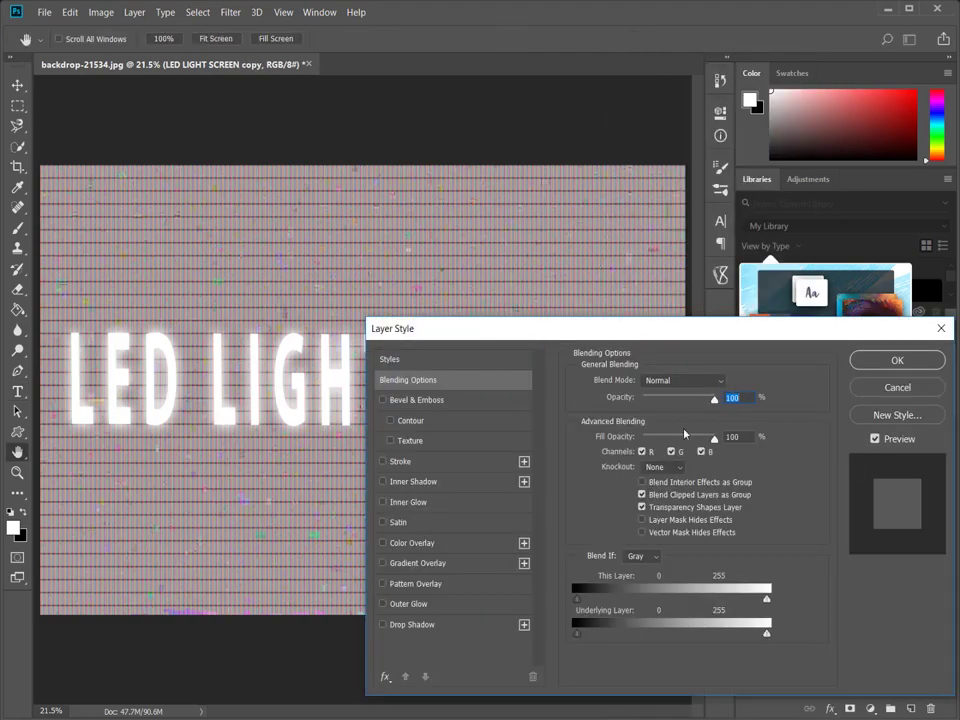
pyautogui.click(399, 545)
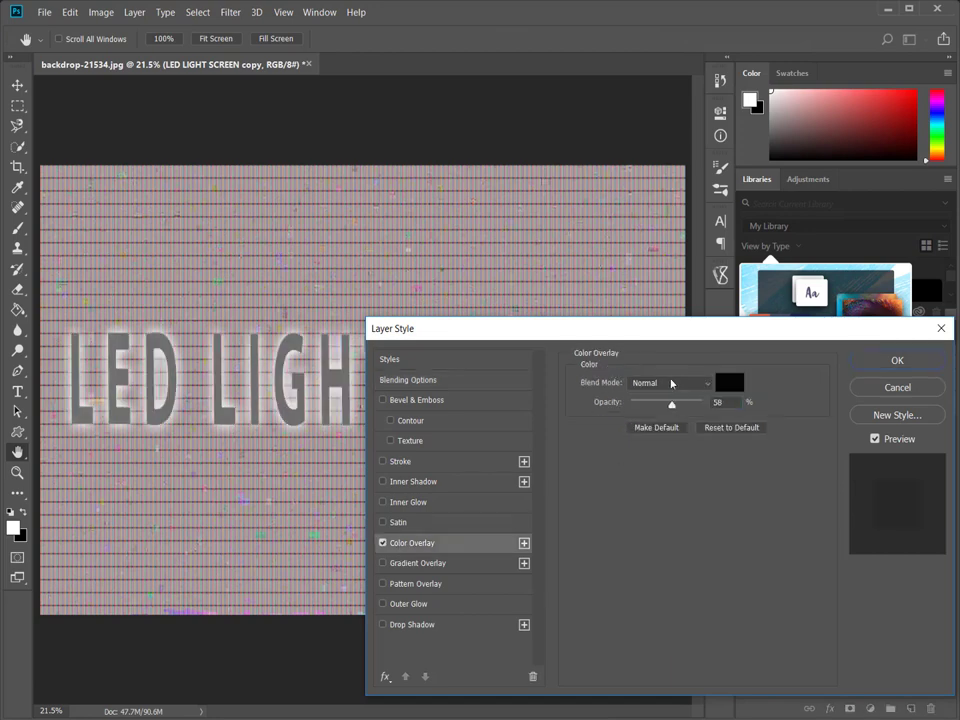
pyautogui.click(720, 382)
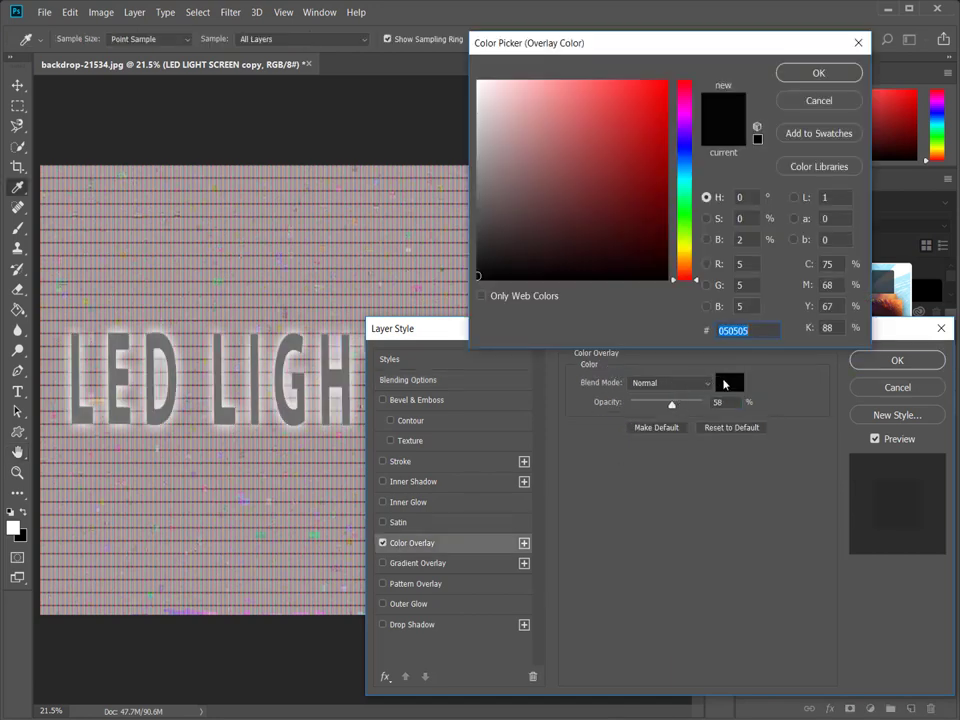
pyautogui.moveTo(685, 280); pyautogui.dragTo(685, 243)
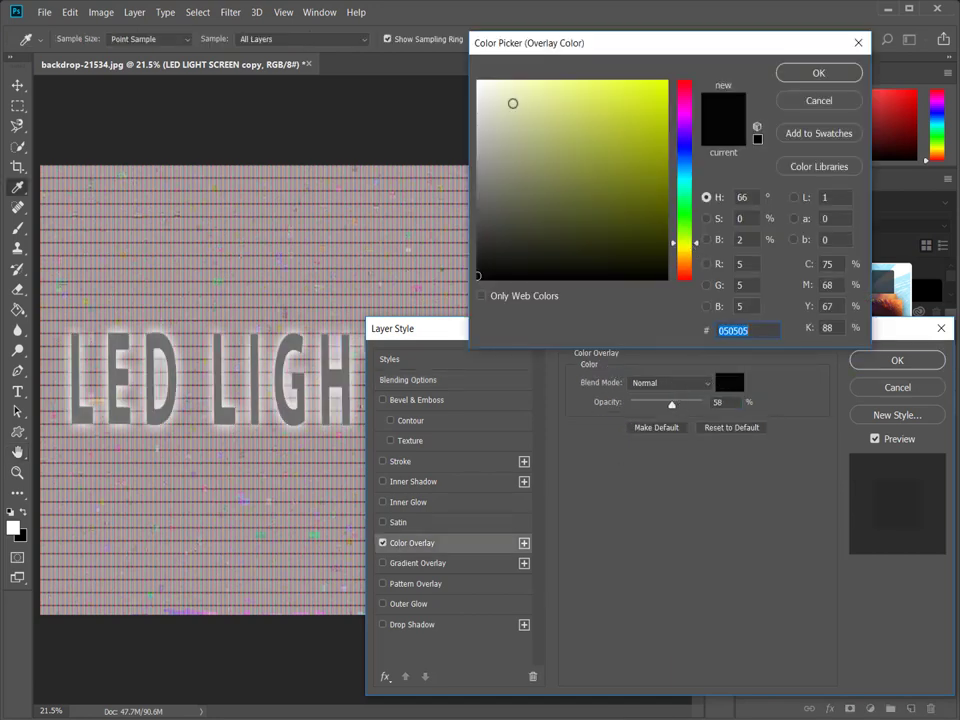
pyautogui.click(486, 93)
pyautogui.click(818, 72)
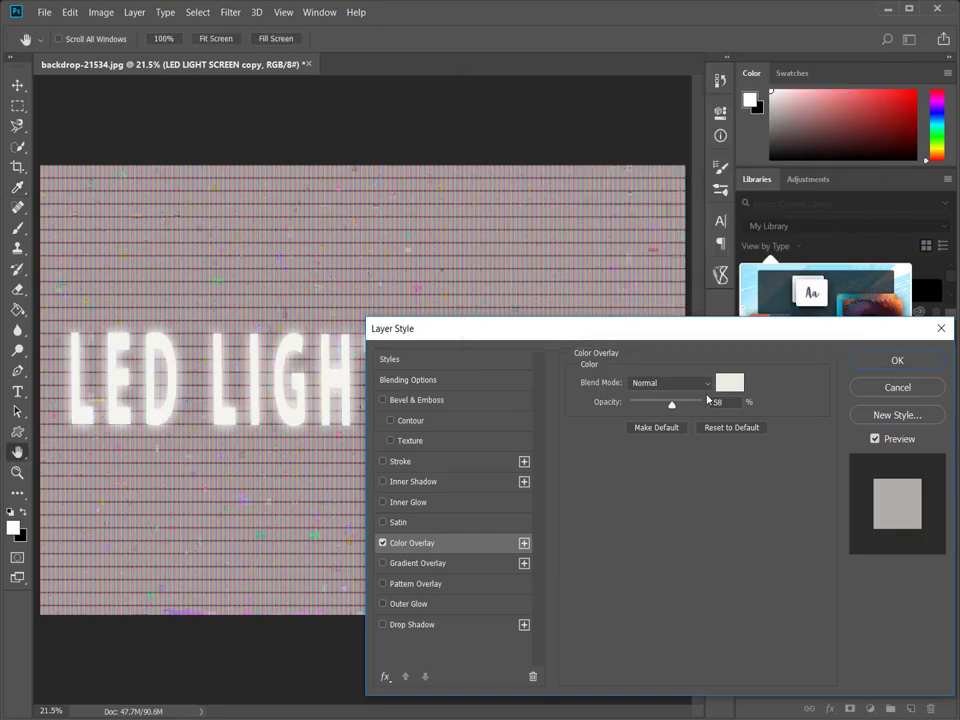
pyautogui.click(649, 403)
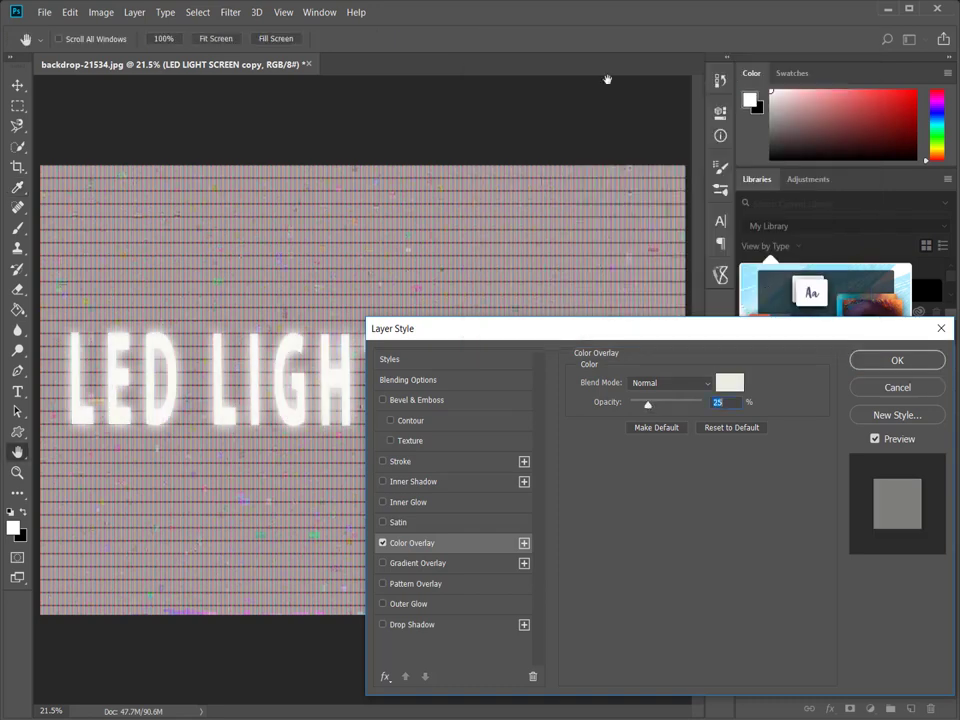
# Apply a Red, Green Gradient Overlay at 43% opacity, 90° angle and 119% scale
pyautogui.click(430, 563)
pyautogui.click(668, 356)
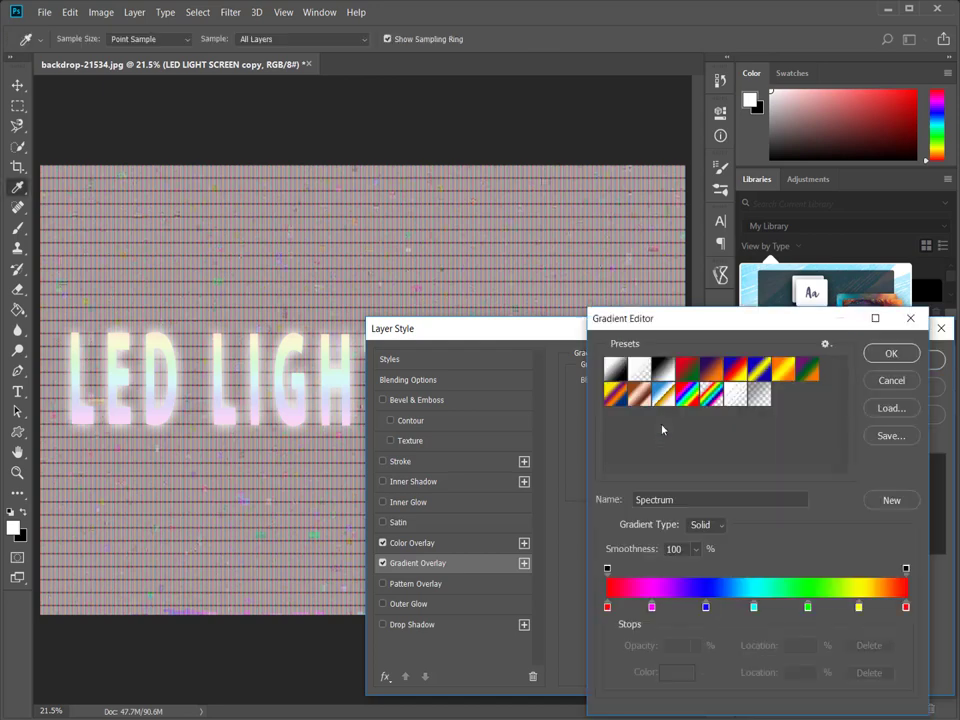
pyautogui.click(758, 371)
pyautogui.click(736, 371)
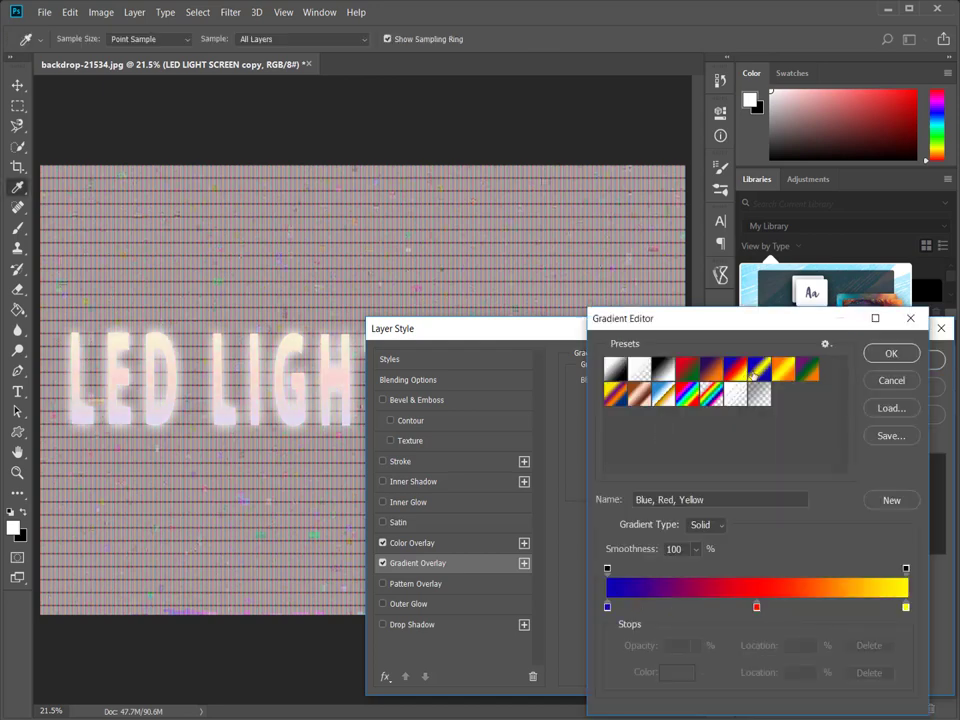
pyautogui.click(784, 371)
pyautogui.click(808, 371)
pyautogui.click(718, 372)
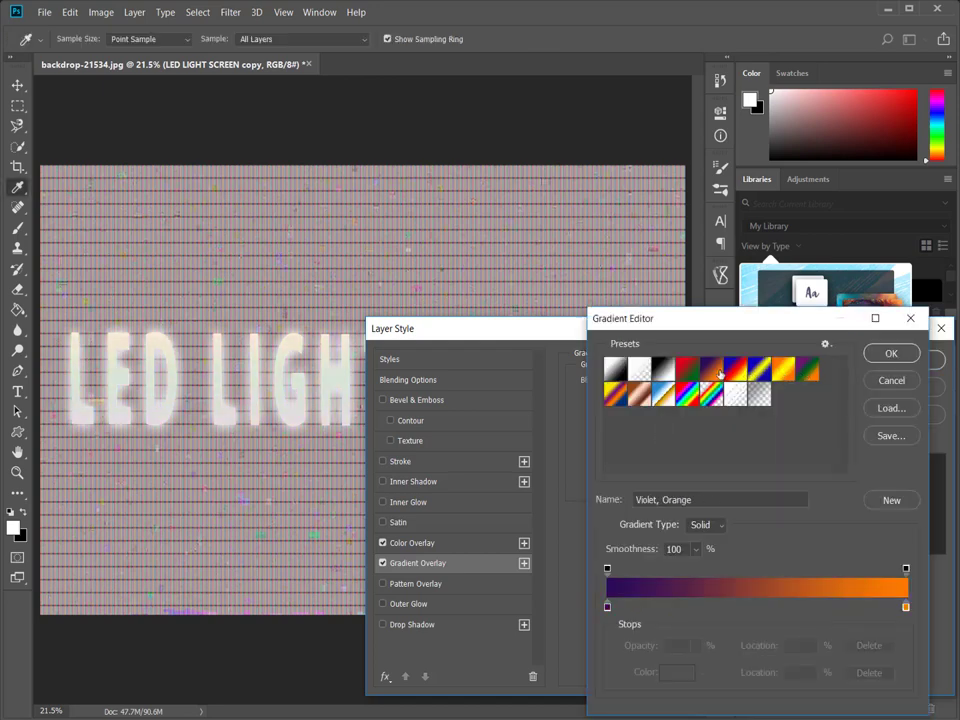
pyautogui.click(687, 370)
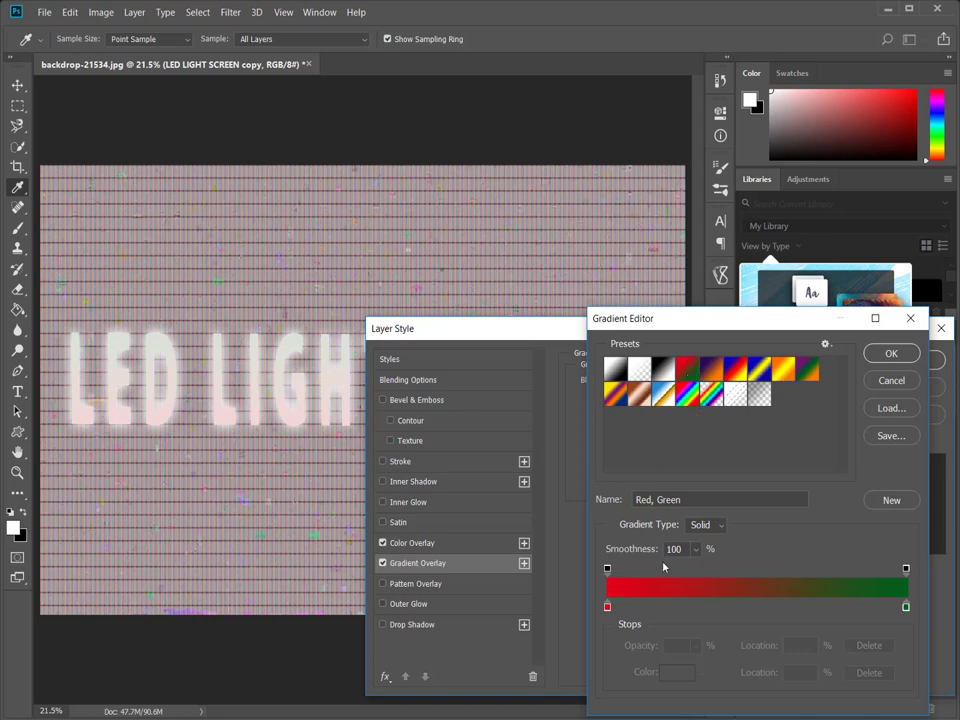
pyautogui.click(891, 353)
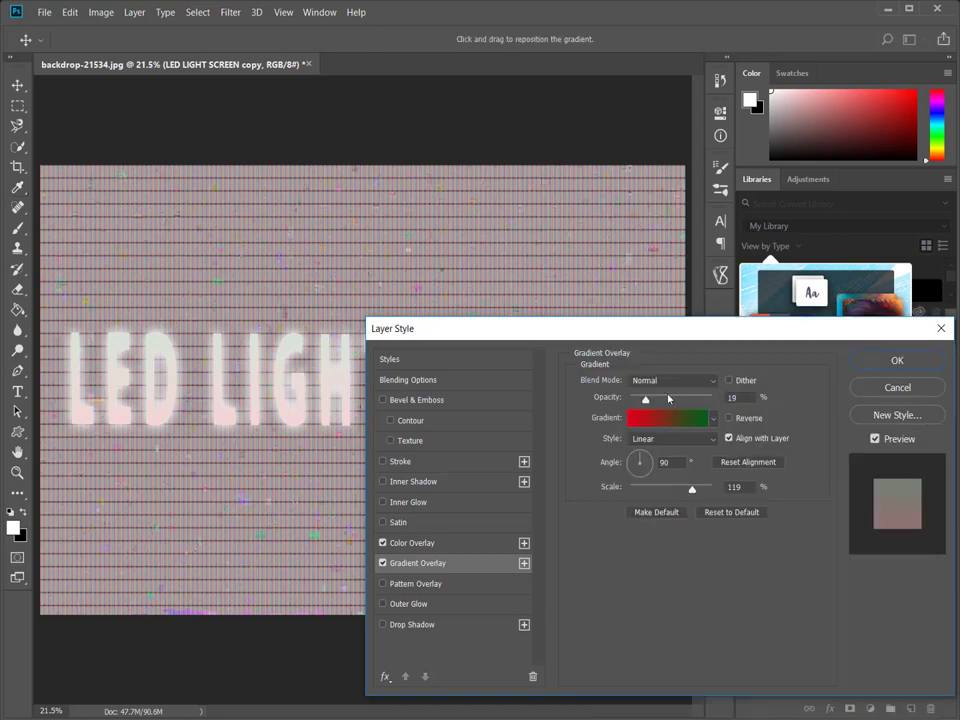
pyautogui.click(668, 398)
pyautogui.moveTo(665, 398); pyautogui.dragTo(663, 400)
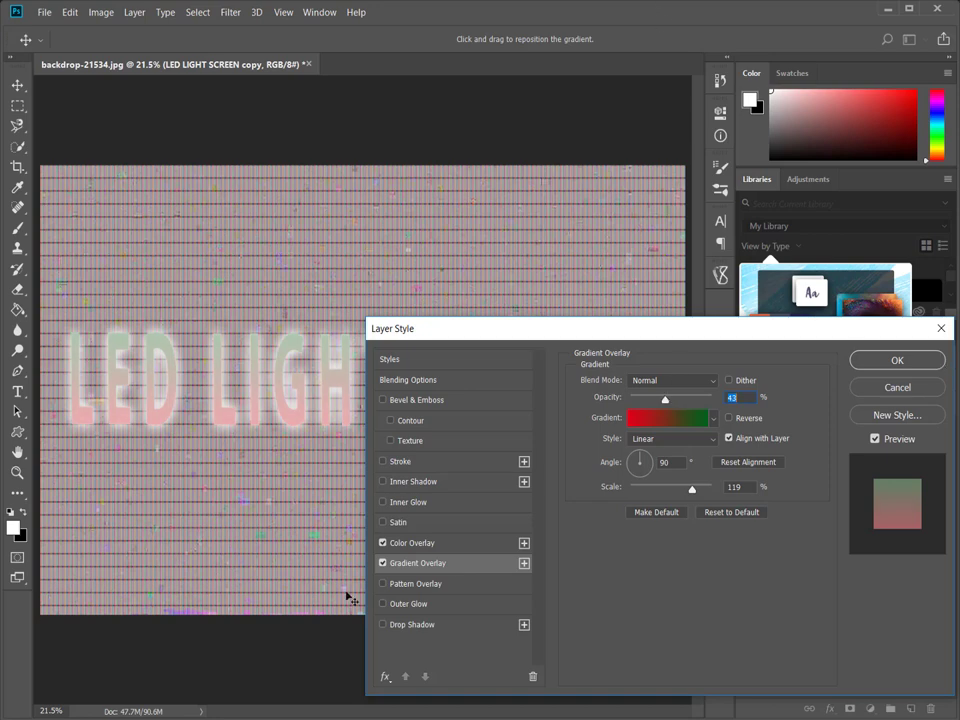
# Add the RGB stripe Pattern Overlay at 100% opacity to the copy text
pyautogui.click(416, 584)
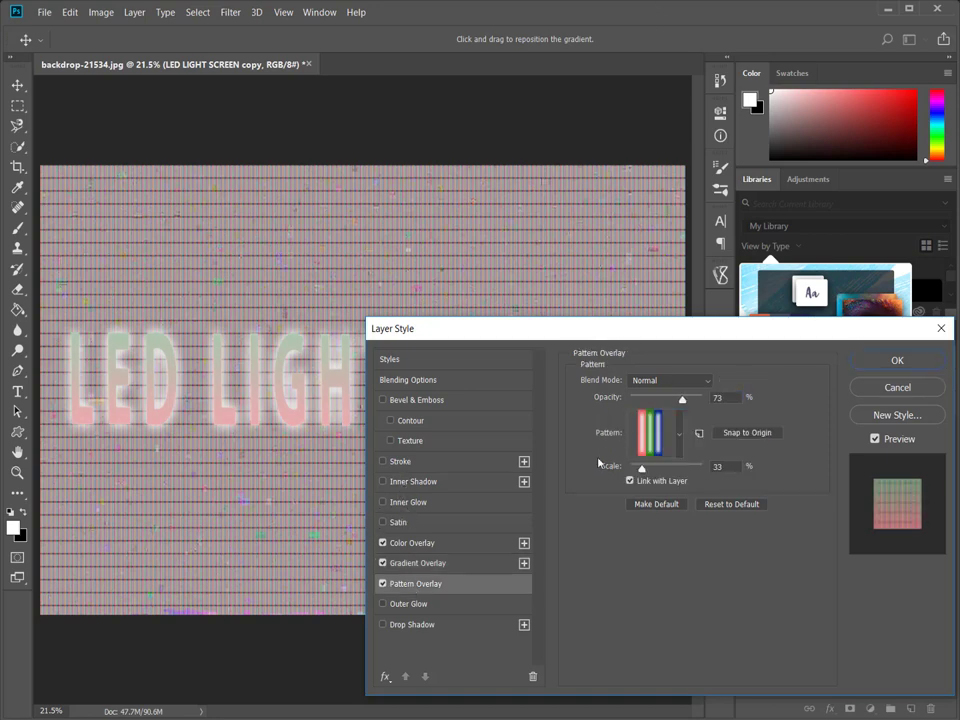
pyautogui.click(679, 433)
pyautogui.click(671, 533)
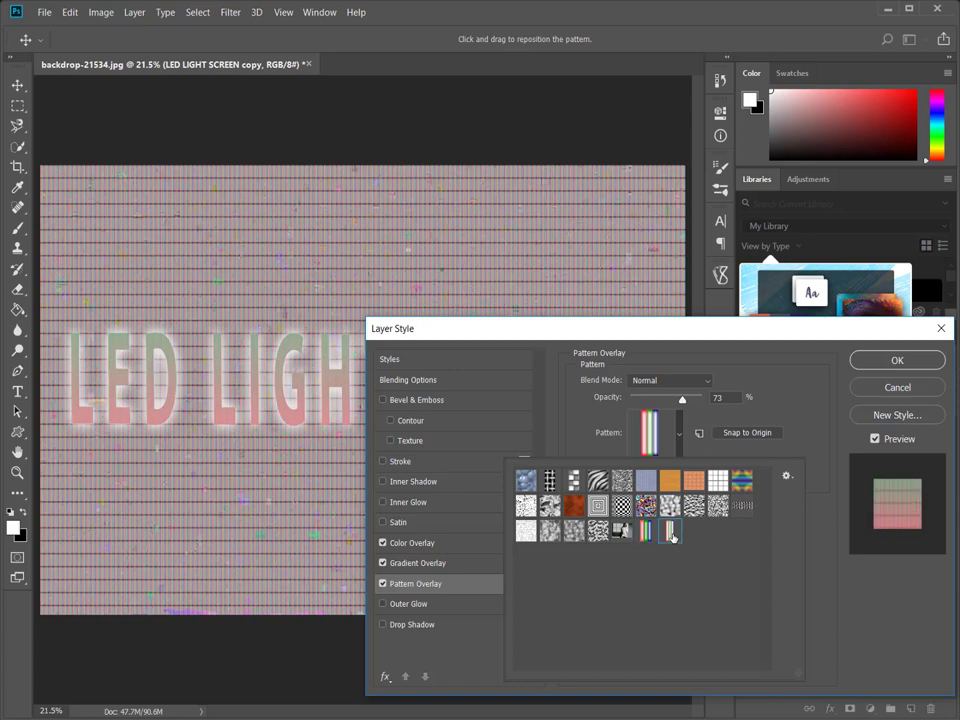
pyautogui.click(704, 397)
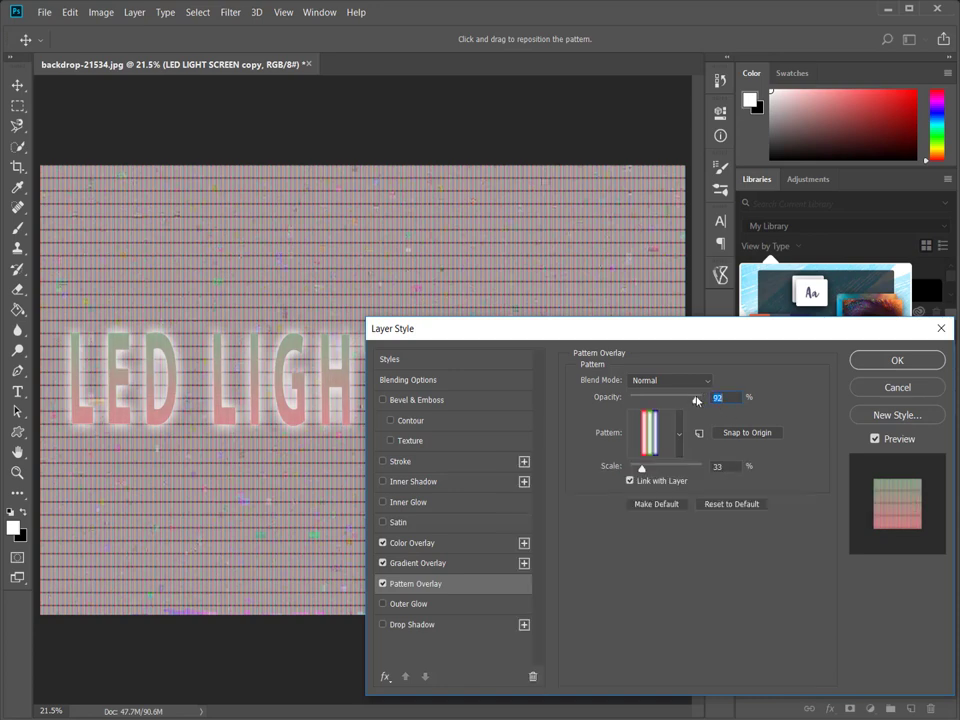
pyautogui.moveTo(697, 400); pyautogui.dragTo(704, 398)
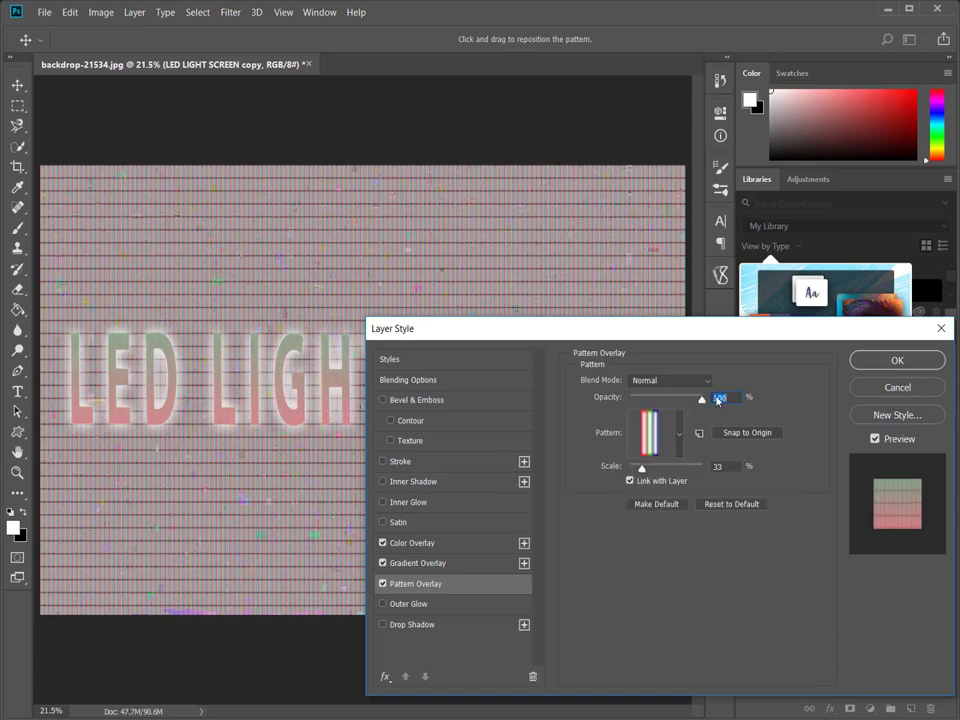
pyautogui.click(897, 360)
# Zoom in on the text and set the copy layer's opacity to 90%
pyautogui.press('z')
pyautogui.moveTo(489, 403)
pyautogui.mouseDown()
pyautogui.moveTo(530, 410)
pyautogui.moveTo(484, 401)
pyautogui.mouseUp()
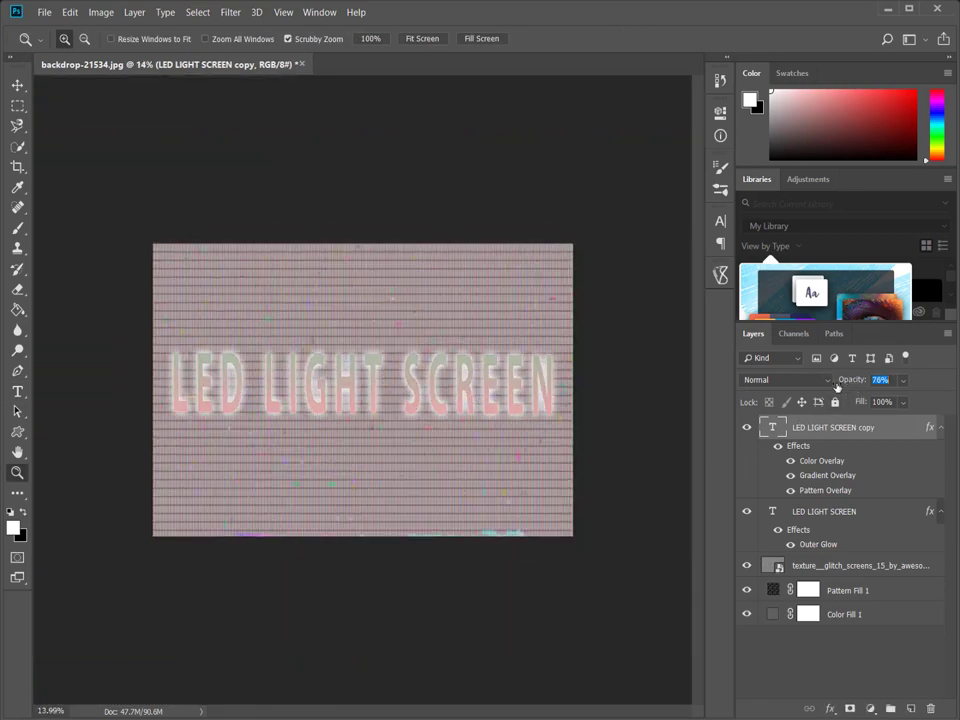
pyautogui.moveTo(856, 381); pyautogui.dragTo(847, 388)
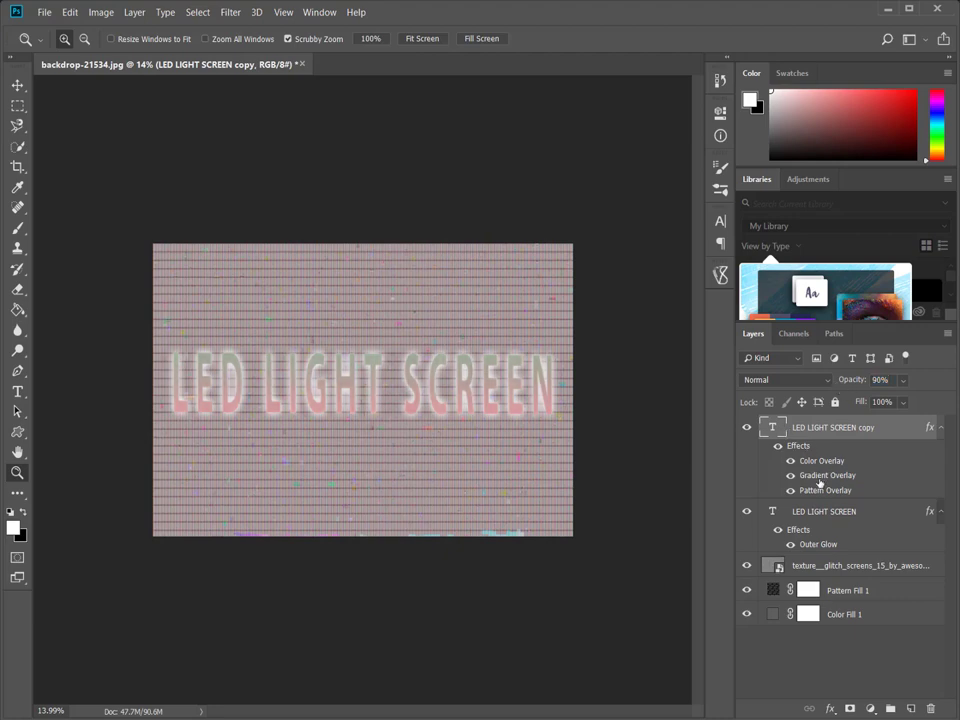
# Switch the copy's Gradient Overlay to the Violet, Orange preset
pyautogui.doubleClick(820, 477)
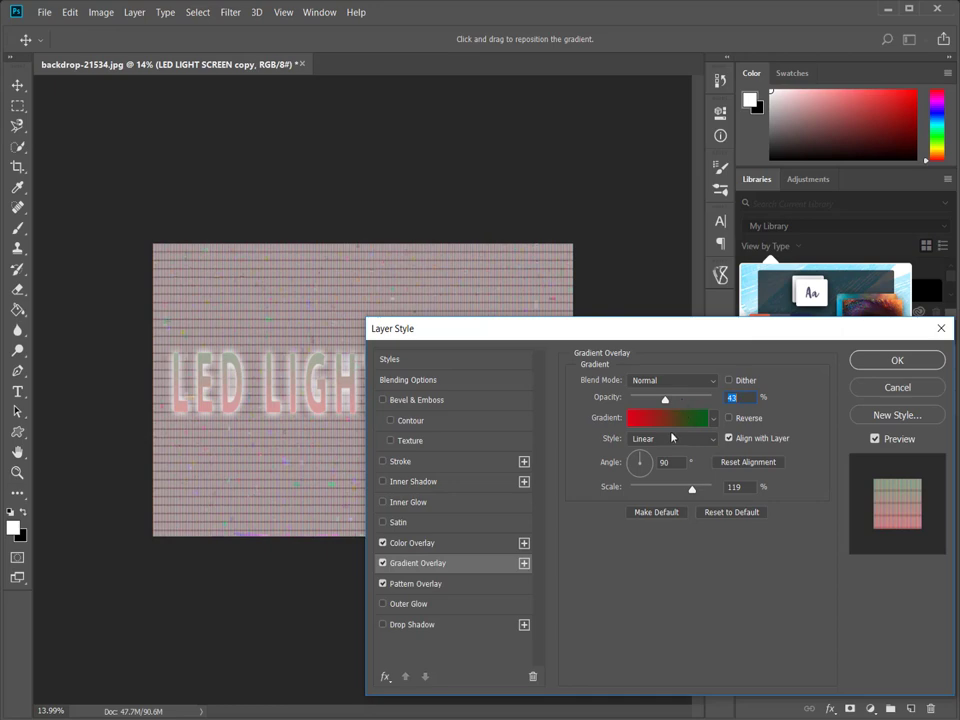
pyautogui.click(660, 418)
pyautogui.click(716, 372)
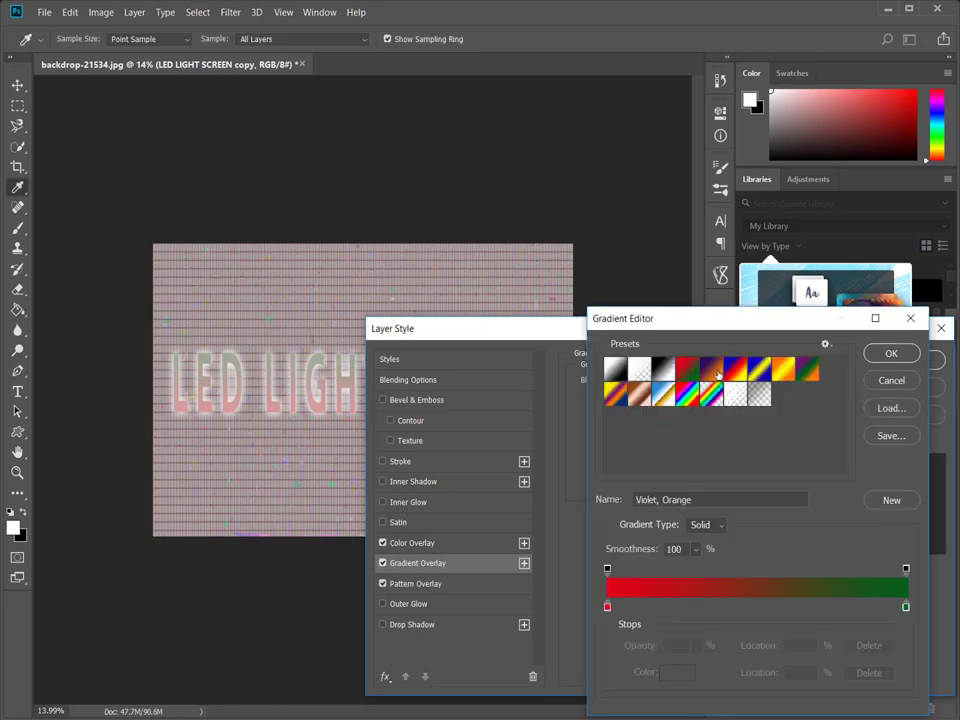
pyautogui.click(890, 354)
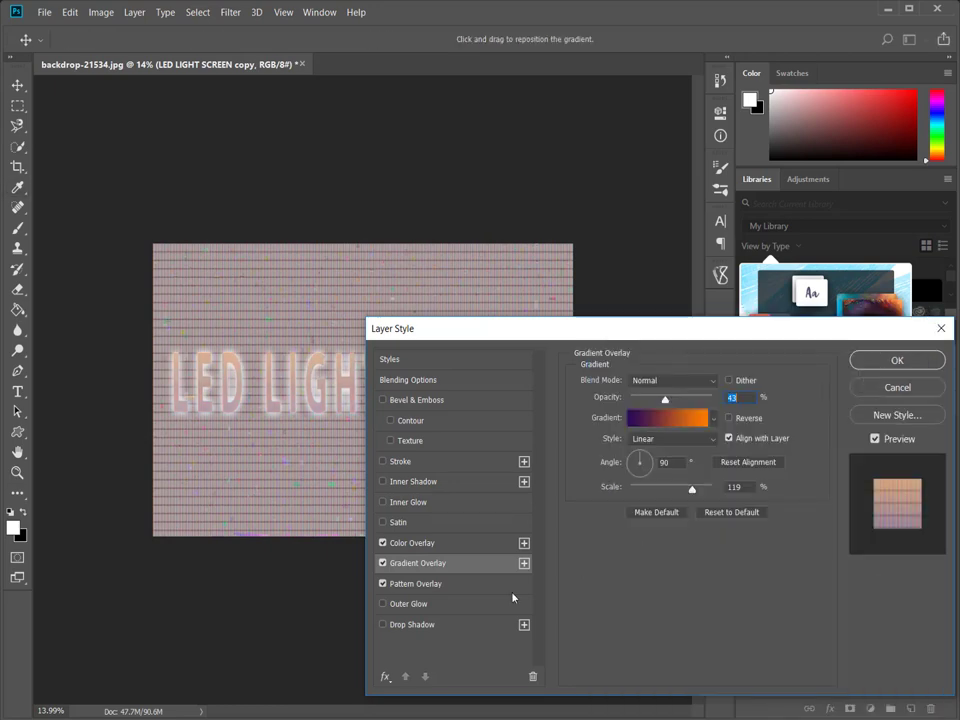
# Fade the copy's Color Overlay to 0% opacity and fit the image in the window
pyautogui.click(405, 543)
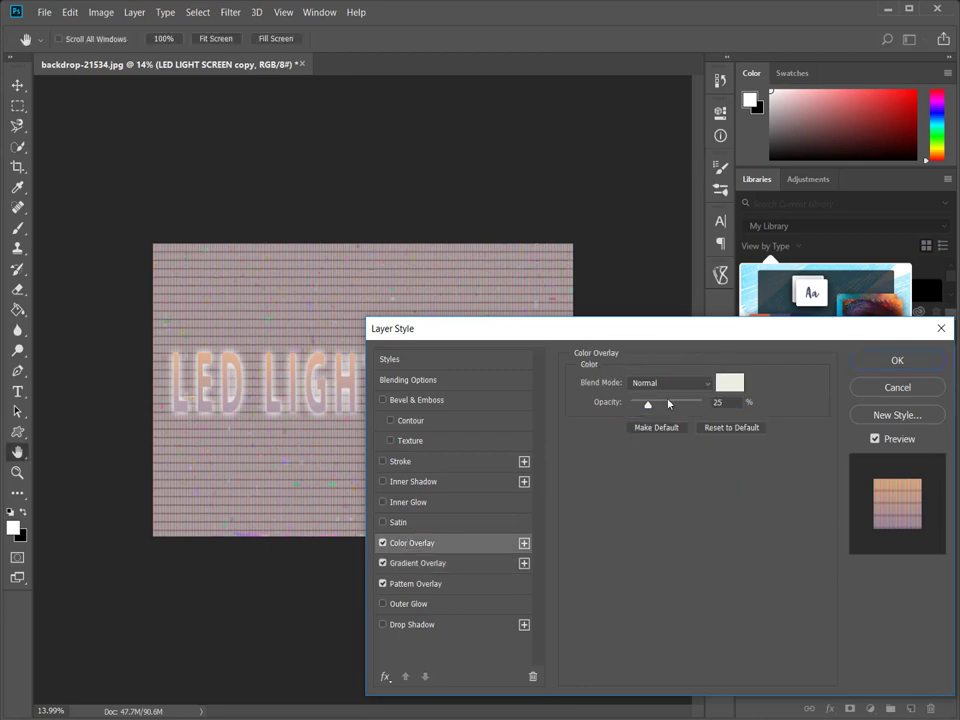
pyautogui.moveTo(668, 403); pyautogui.dragTo(621, 404)
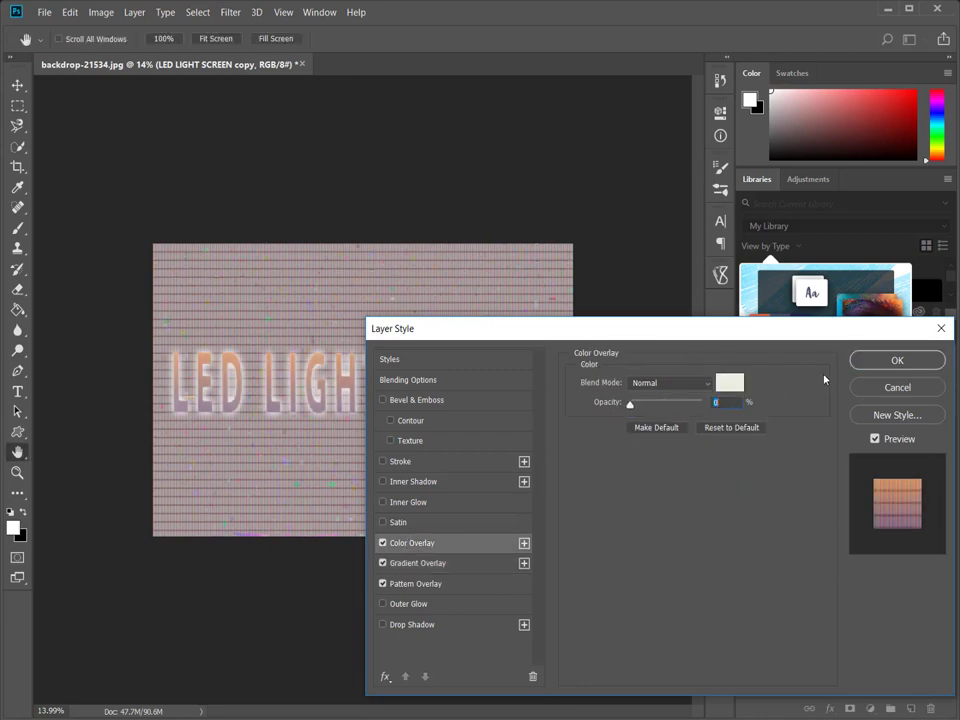
pyautogui.click(893, 360)
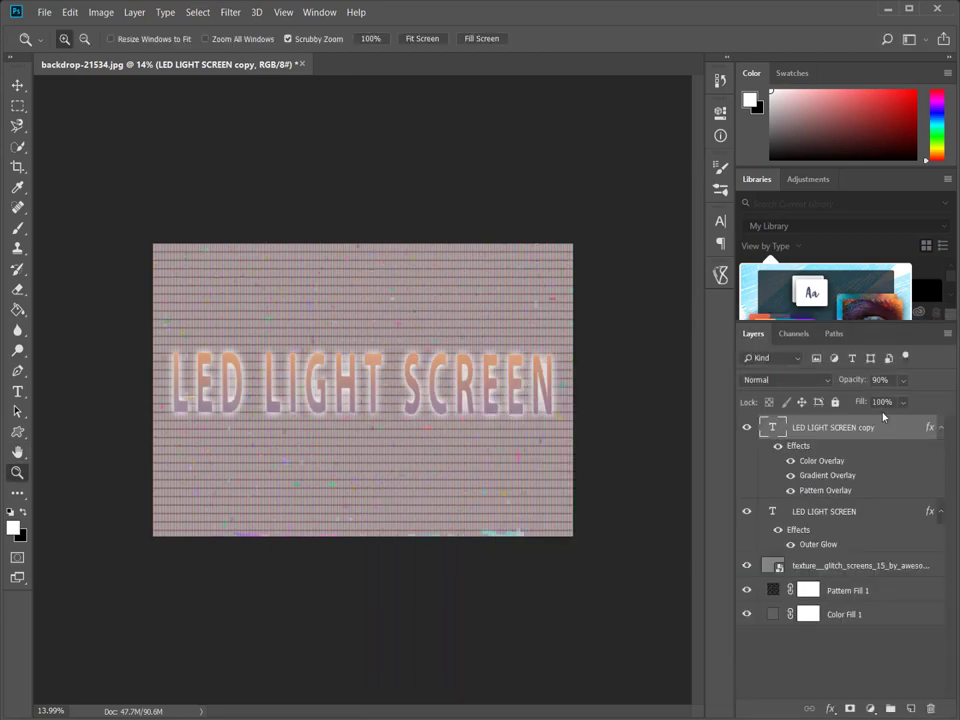
pyautogui.moveTo(471, 397)
pyautogui.mouseDown()
pyautogui.moveTo(527, 396)
pyautogui.moveTo(565, 415)
pyautogui.moveTo(493, 403)
pyautogui.mouseUp()
pyautogui.rightClick(448, 368)
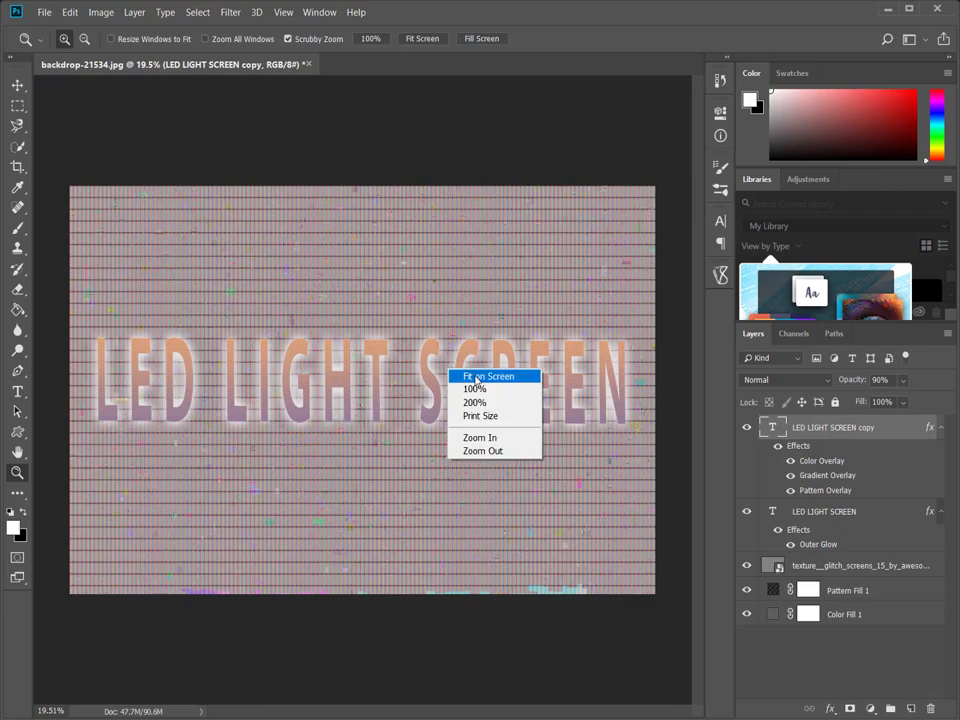
pyautogui.click(476, 376)
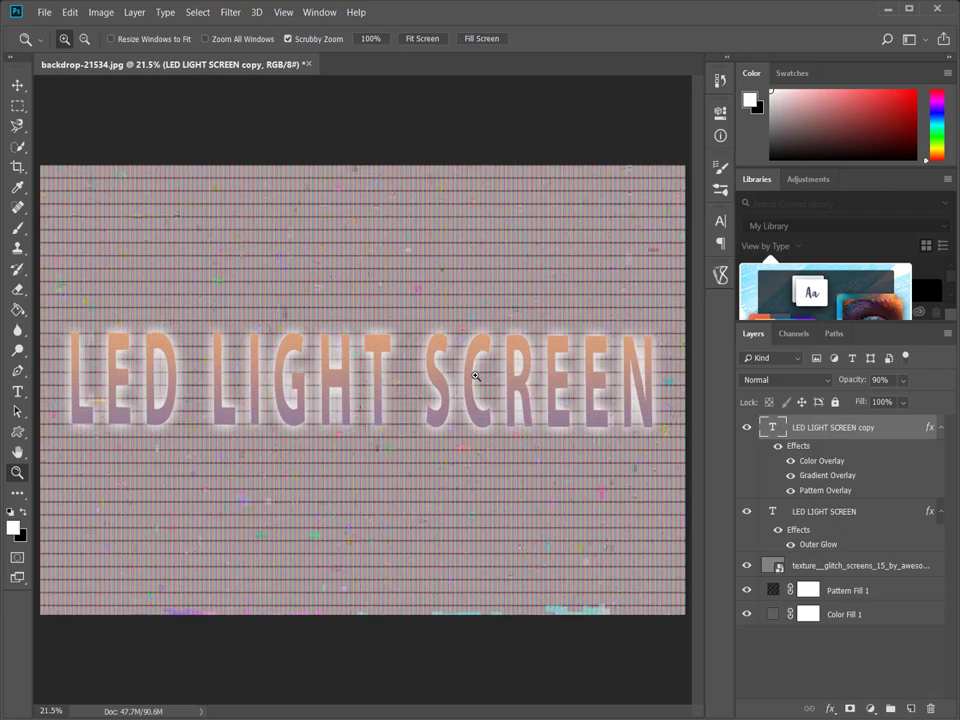
# Strengthen the original text's Outer Glow to 89% opacity, 0% spread and 90 px size
pyautogui.doubleClick(815, 511)
pyautogui.doubleClick(890, 512)
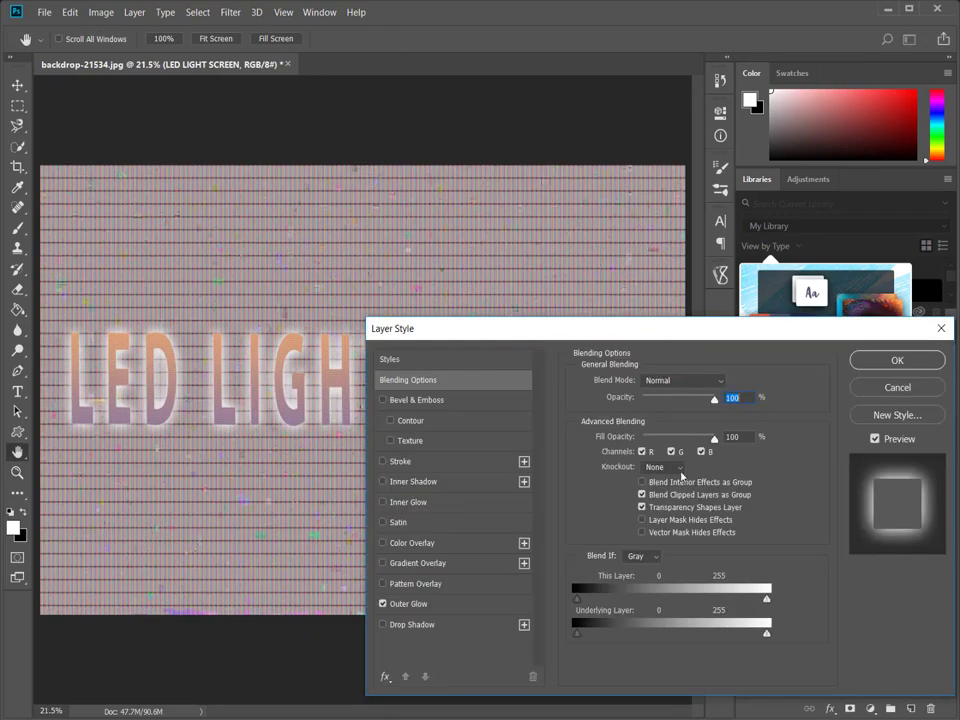
pyautogui.click(434, 607)
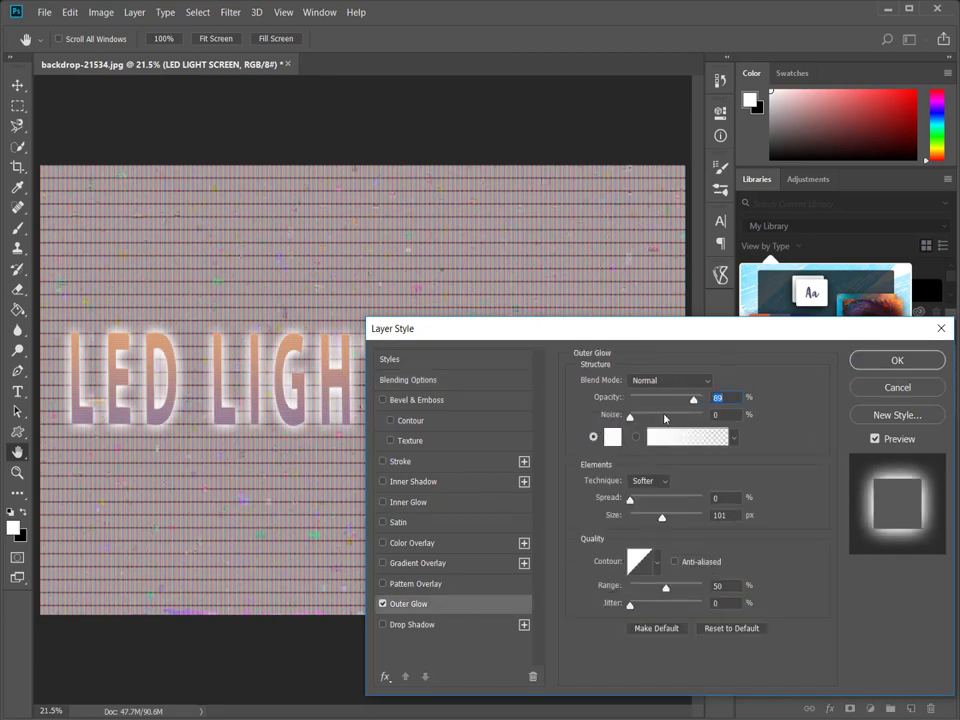
pyautogui.moveTo(630, 416)
pyautogui.mouseDown()
pyautogui.moveTo(665, 416)
pyautogui.moveTo(569, 410)
pyautogui.mouseUp()
pyautogui.click(655, 498)
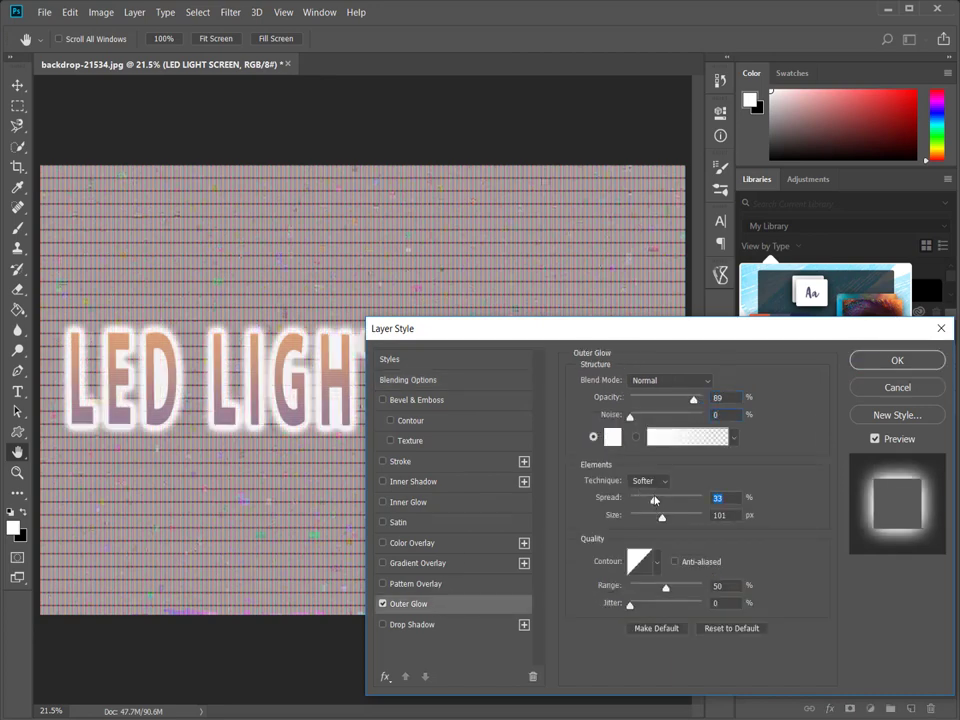
pyautogui.moveTo(633, 503)
pyautogui.mouseDown()
pyautogui.moveTo(624, 499)
pyautogui.moveTo(681, 517)
pyautogui.moveTo(651, 520)
pyautogui.moveTo(668, 515)
pyautogui.moveTo(660, 511)
pyautogui.mouseUp()
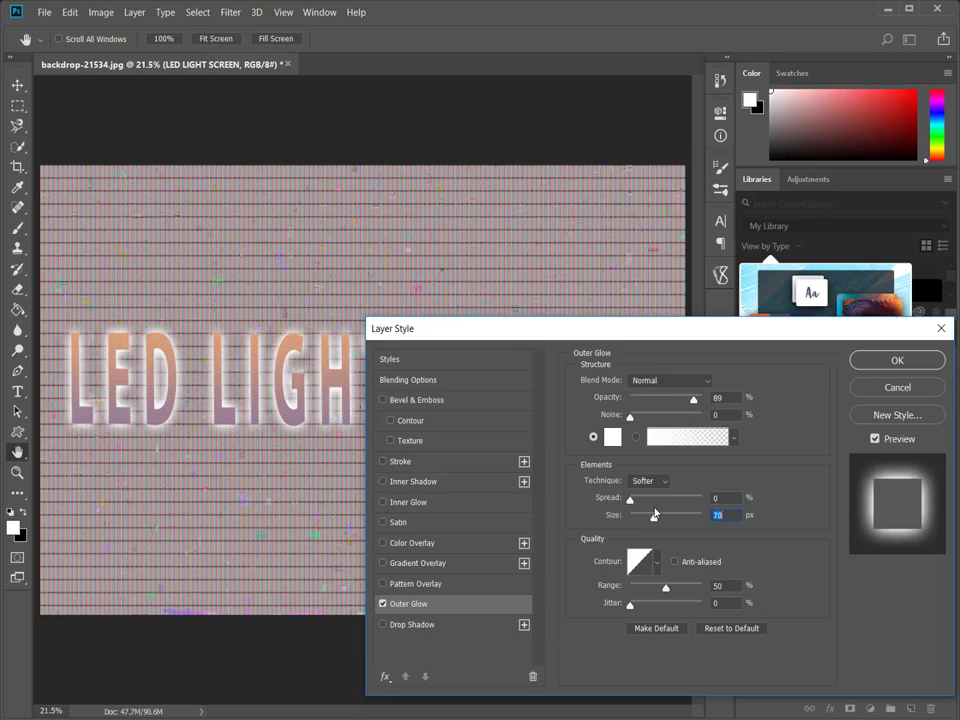
pyautogui.click(897, 360)
# Zoom in to inspect the glowing text, then fit the image back in the window
pyautogui.click(591, 338)
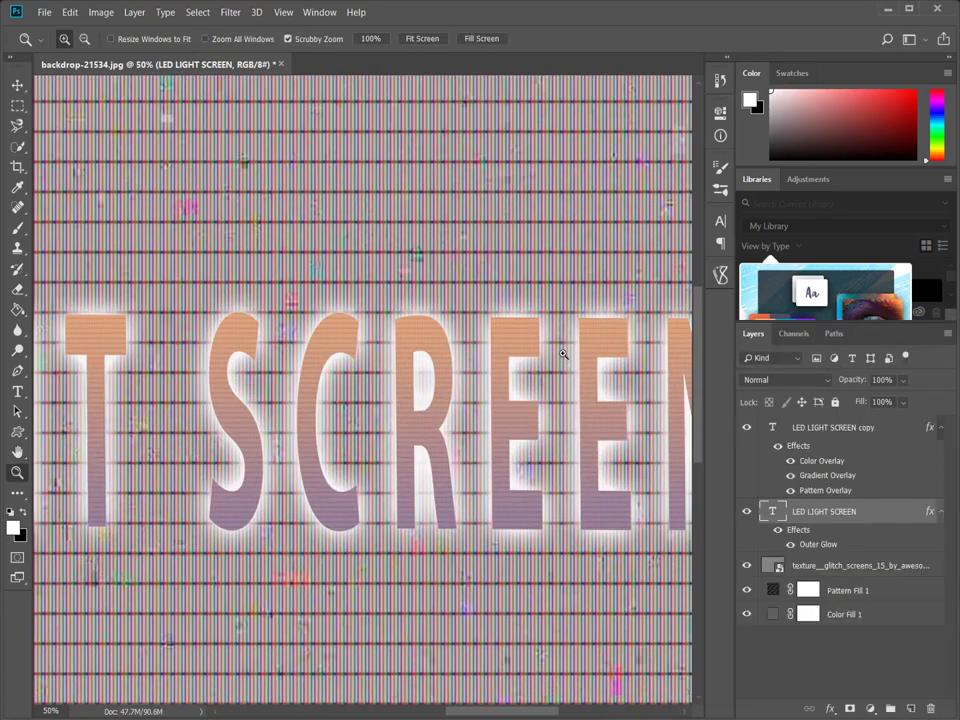
pyautogui.click(556, 348)
pyautogui.click(550, 342)
pyautogui.rightClick(481, 311)
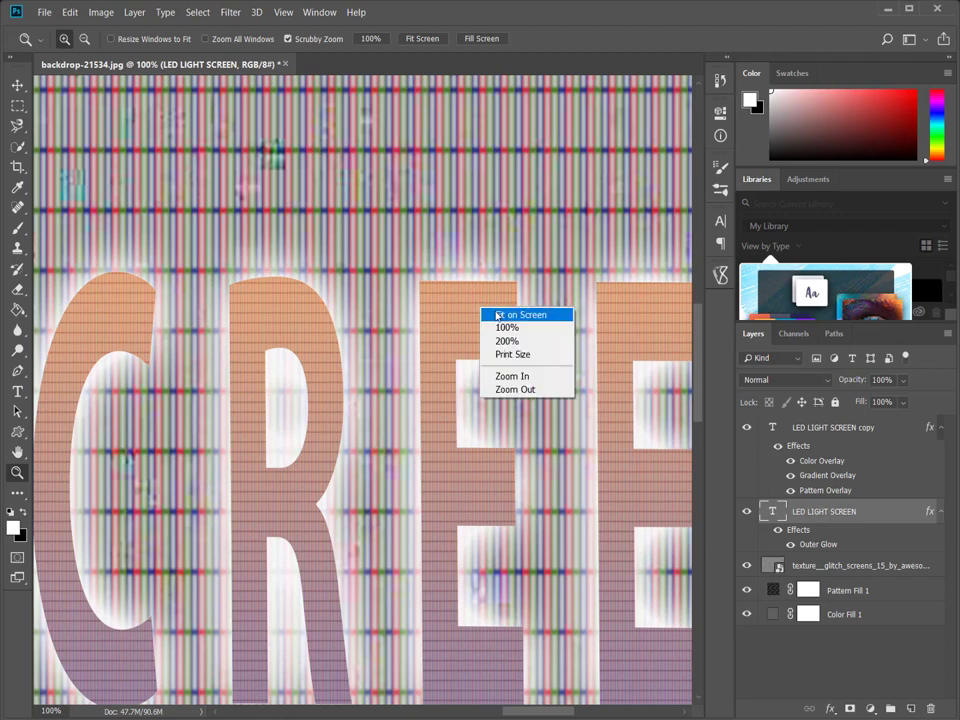
pyautogui.click(495, 314)
# Set the copy's Color Overlay to 15% and Gradient Overlay to 26% opacity
pyautogui.click(822, 430)
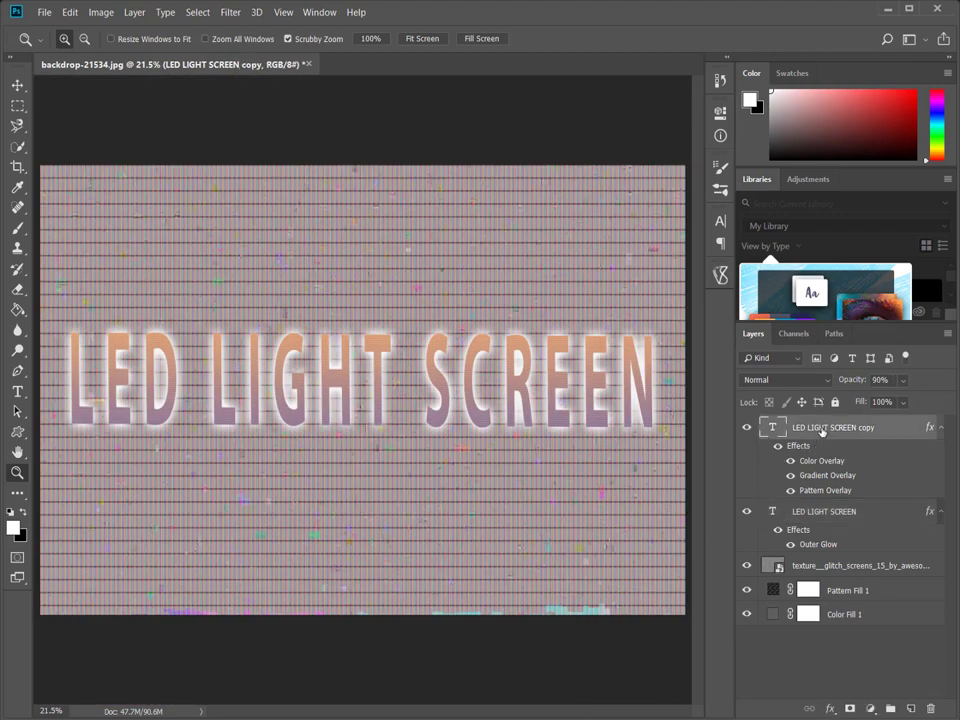
pyautogui.rightClick(822, 430)
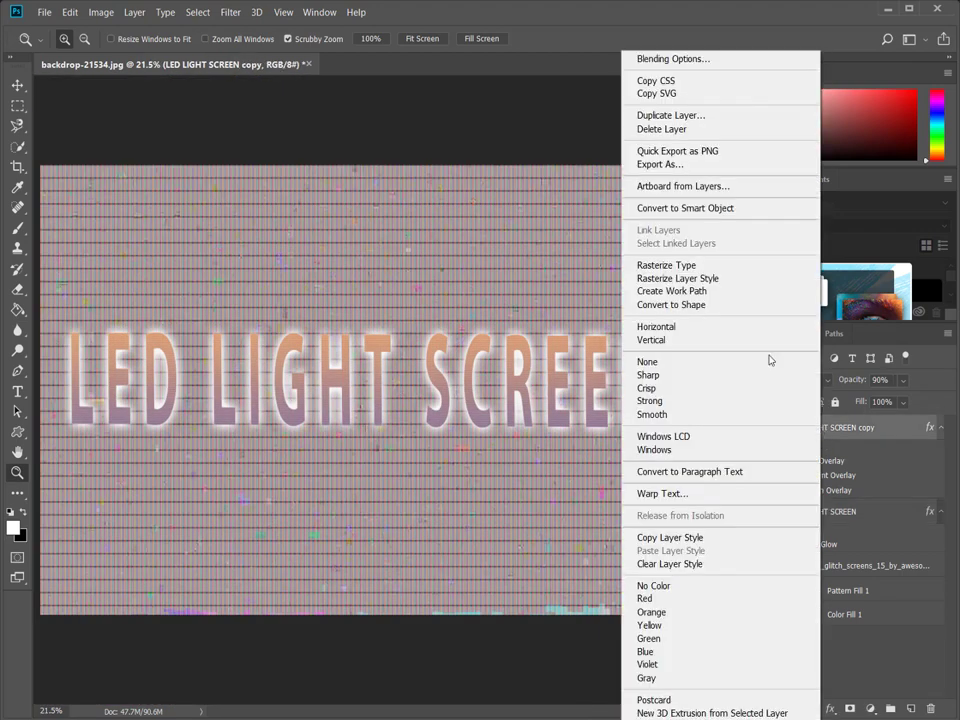
pyautogui.click(659, 60)
pyautogui.click(427, 548)
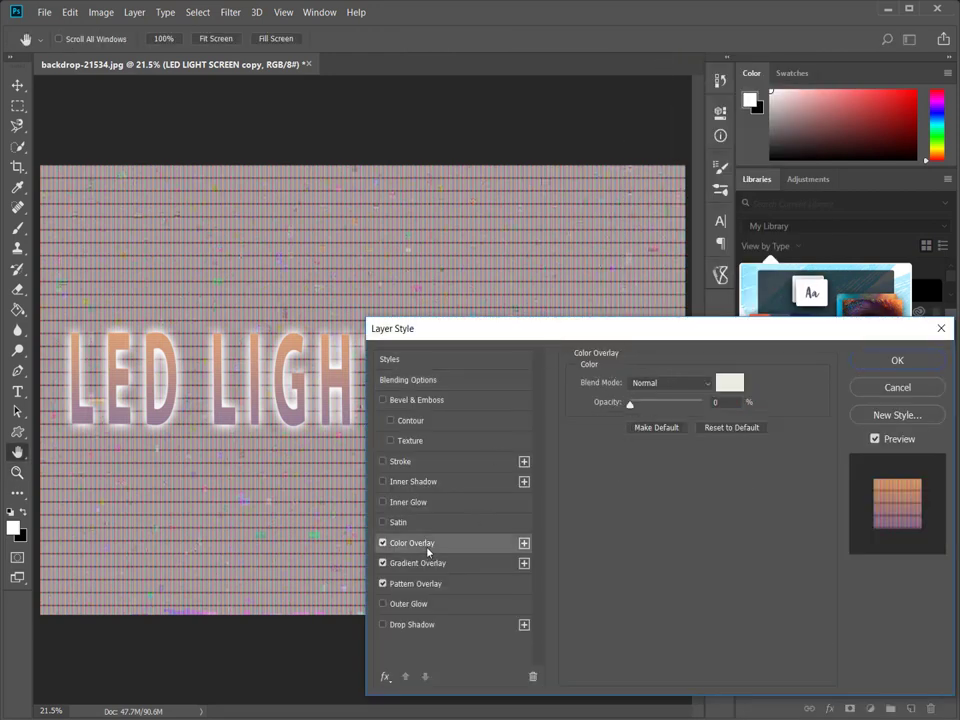
pyautogui.moveTo(674, 404); pyautogui.dragTo(651, 412)
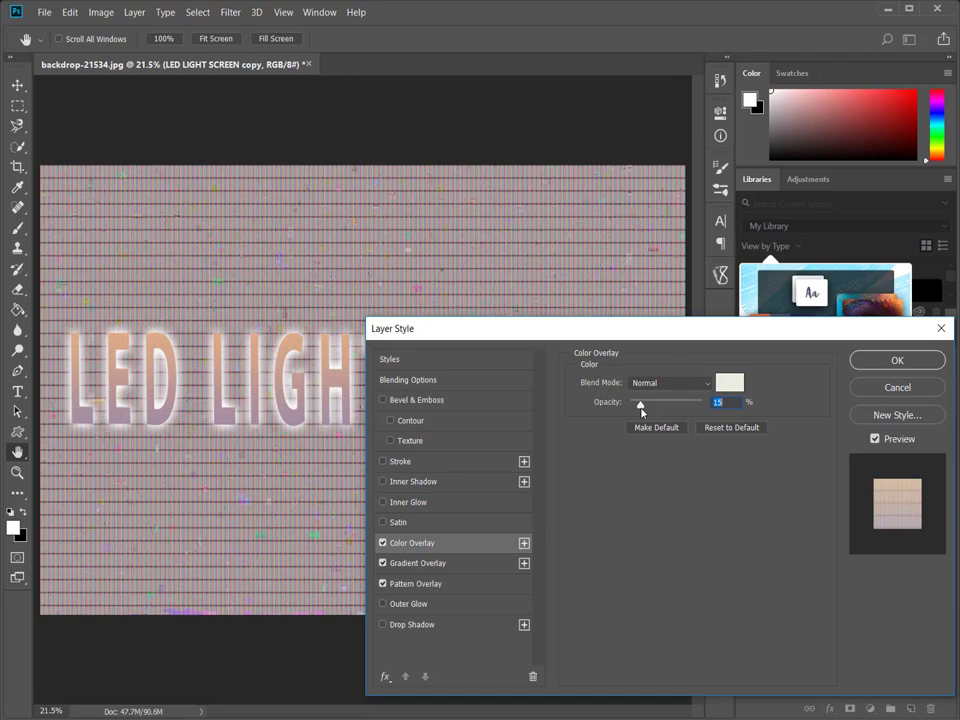
pyautogui.click(440, 564)
pyautogui.moveTo(674, 399); pyautogui.dragTo(651, 400)
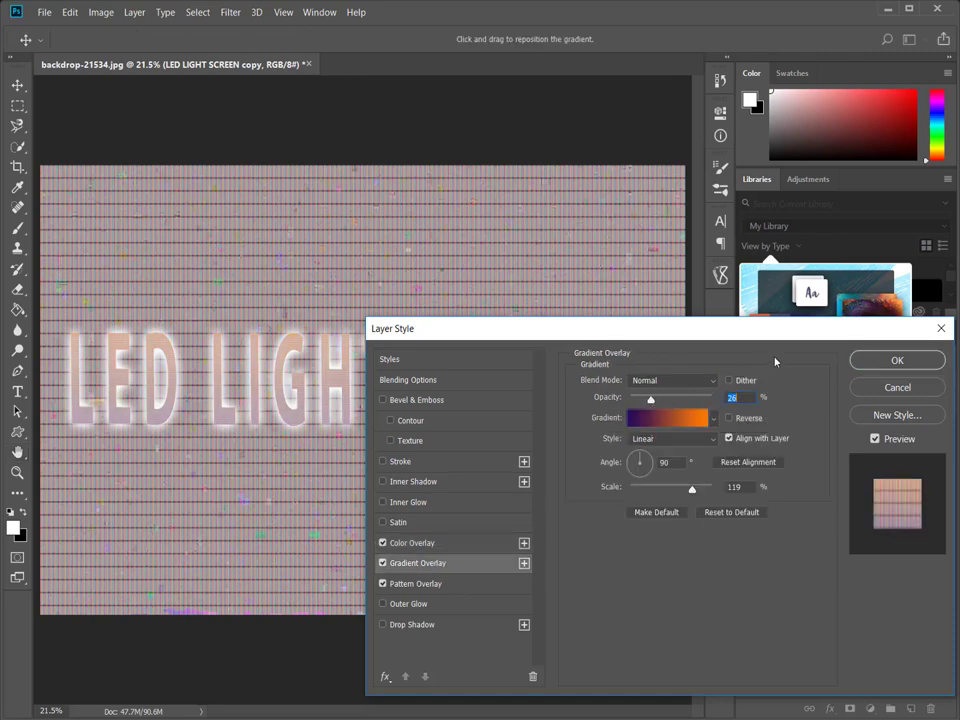
pyautogui.click(897, 360)
pyautogui.press('z')
pyautogui.moveTo(612, 356); pyautogui.dragTo(586, 355)
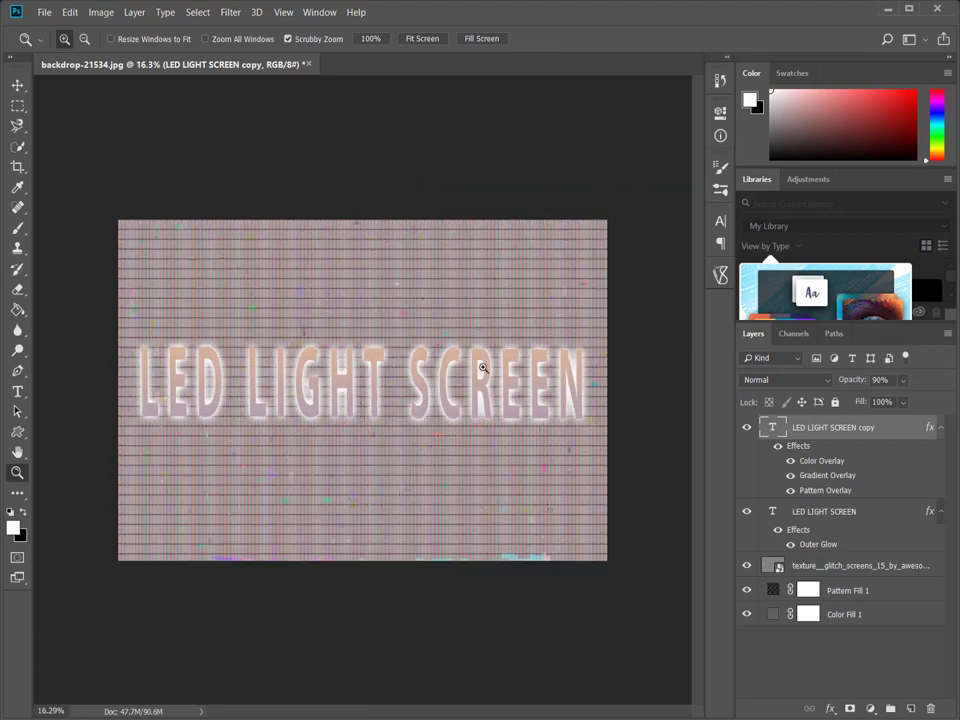
pyautogui.rightClick(422, 350)
pyautogui.click(444, 360)
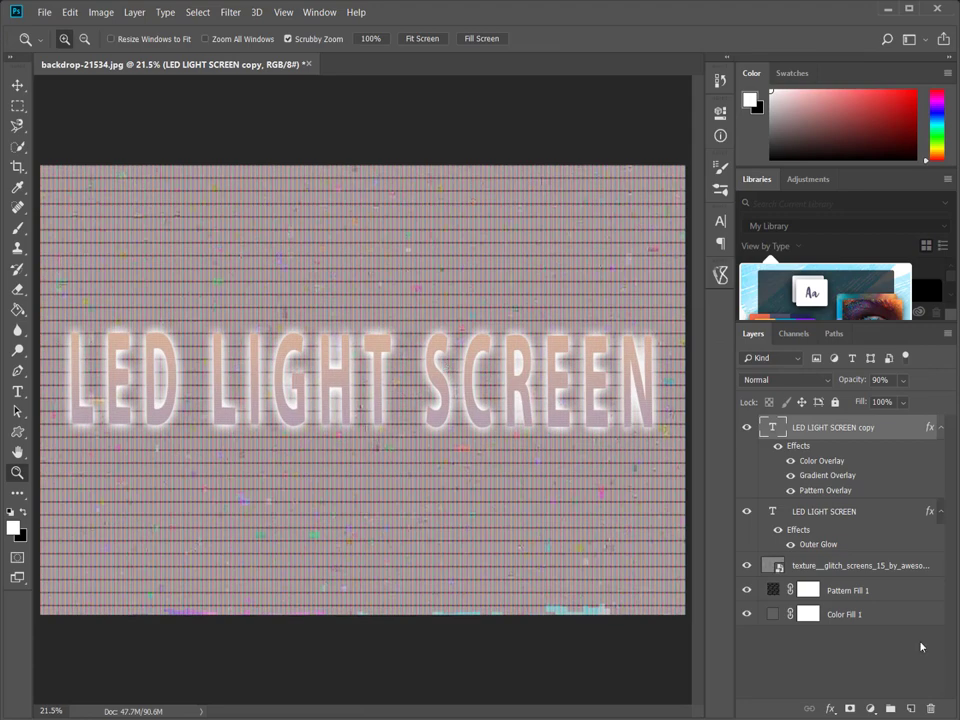